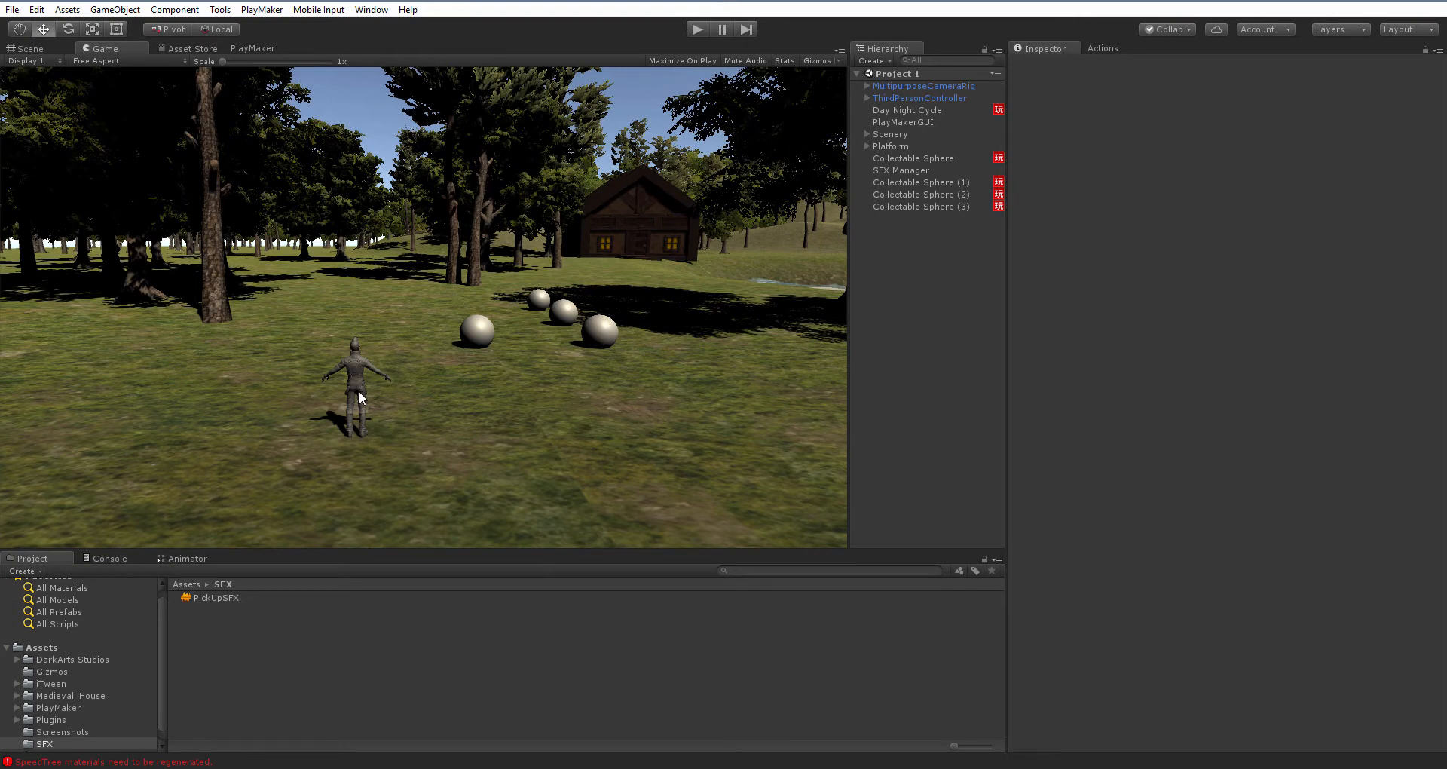
# Open the Asset Store and browse to the 3D Models > Characters > Humanoids category
pyautogui.click(181, 49)
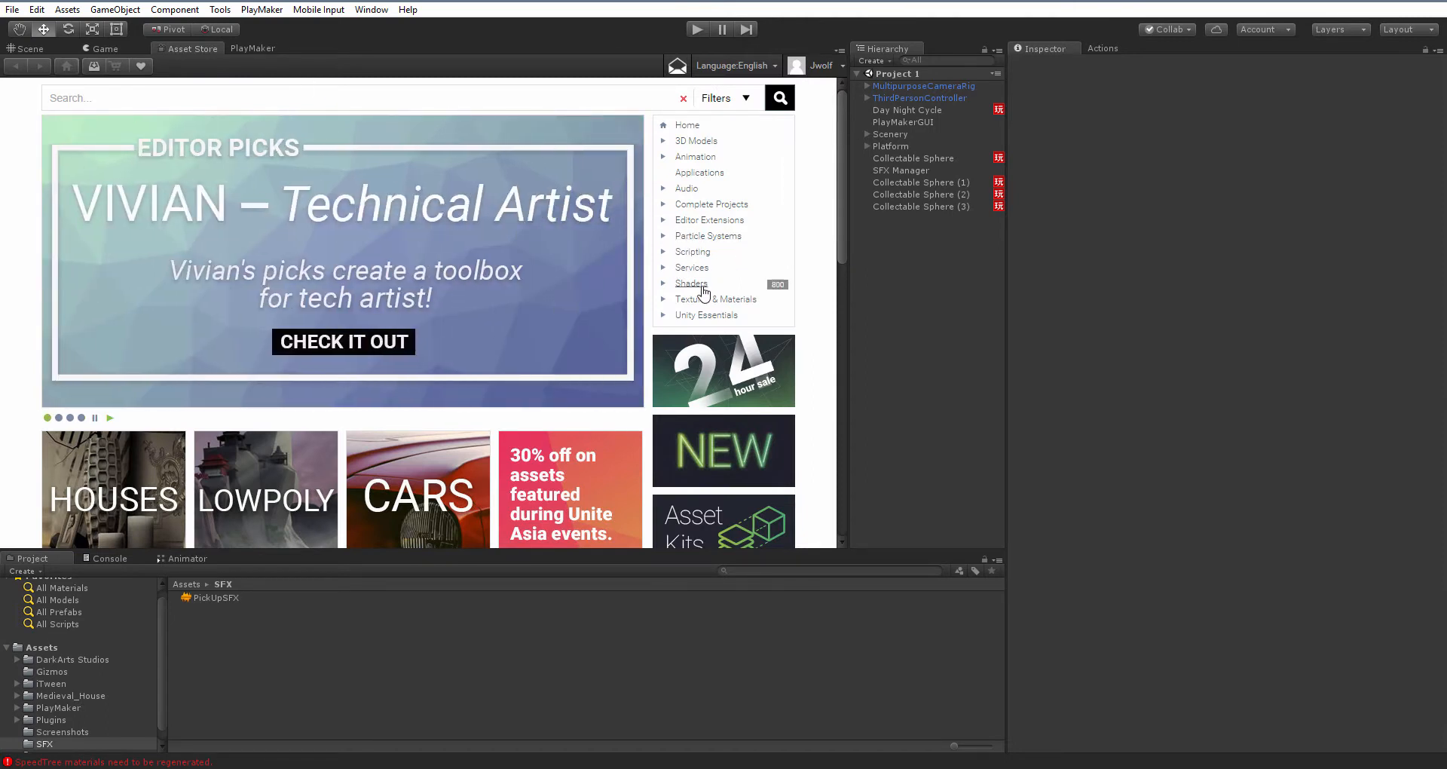
pyautogui.click(663, 142)
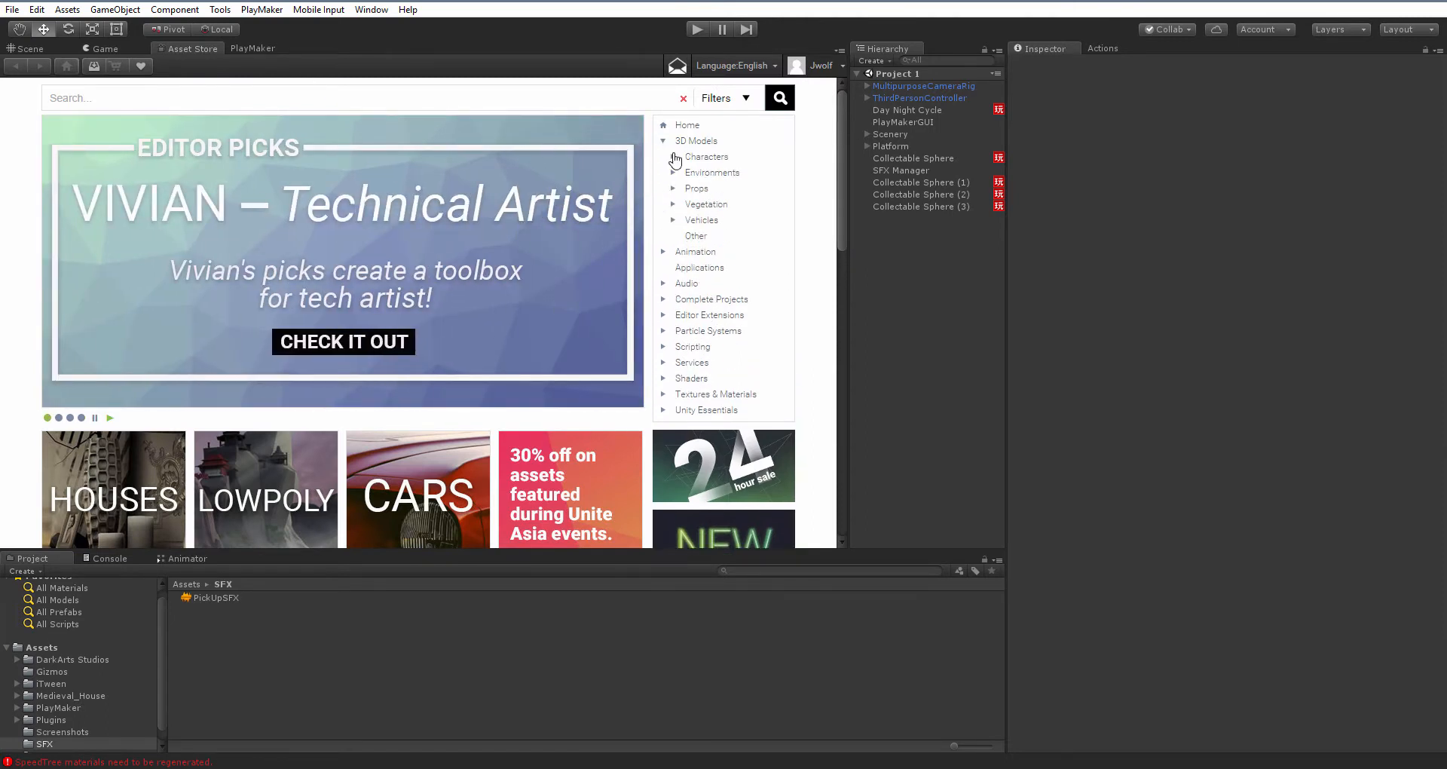
pyautogui.click(673, 156)
pyautogui.click(727, 210)
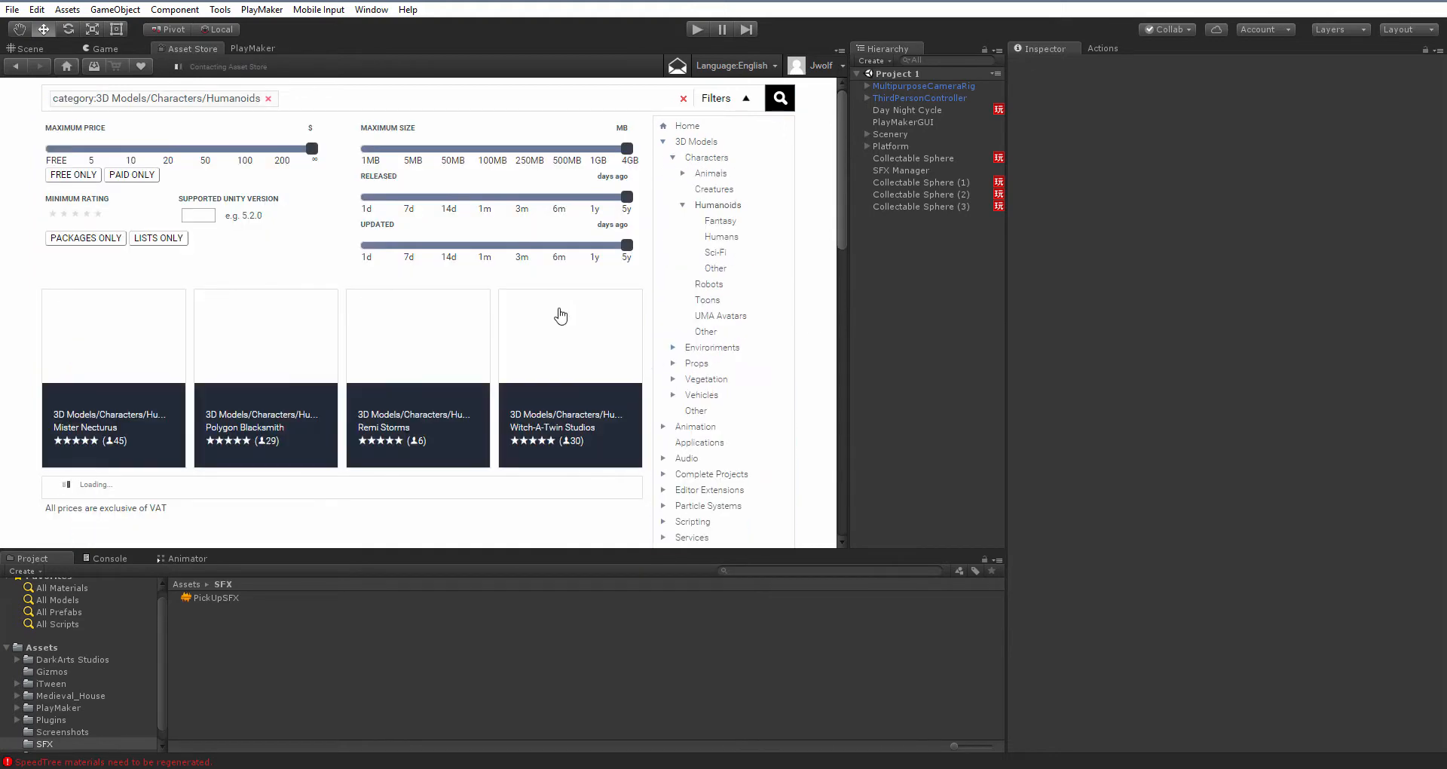
# Sort the humanoid character results by price to show free models first
pyautogui.scroll(-1, 332, 276)
pyautogui.scroll(-2, 332, 276)
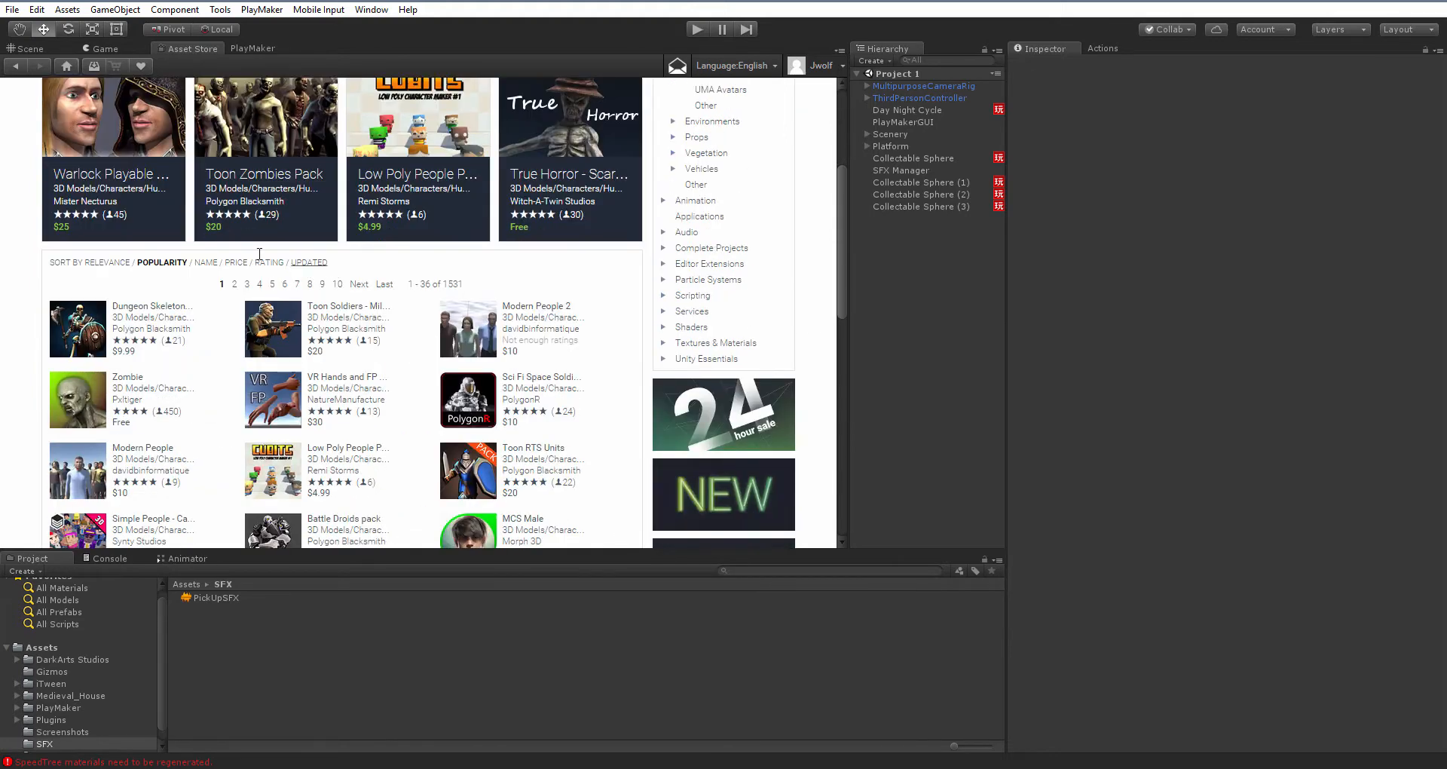
pyautogui.click(236, 263)
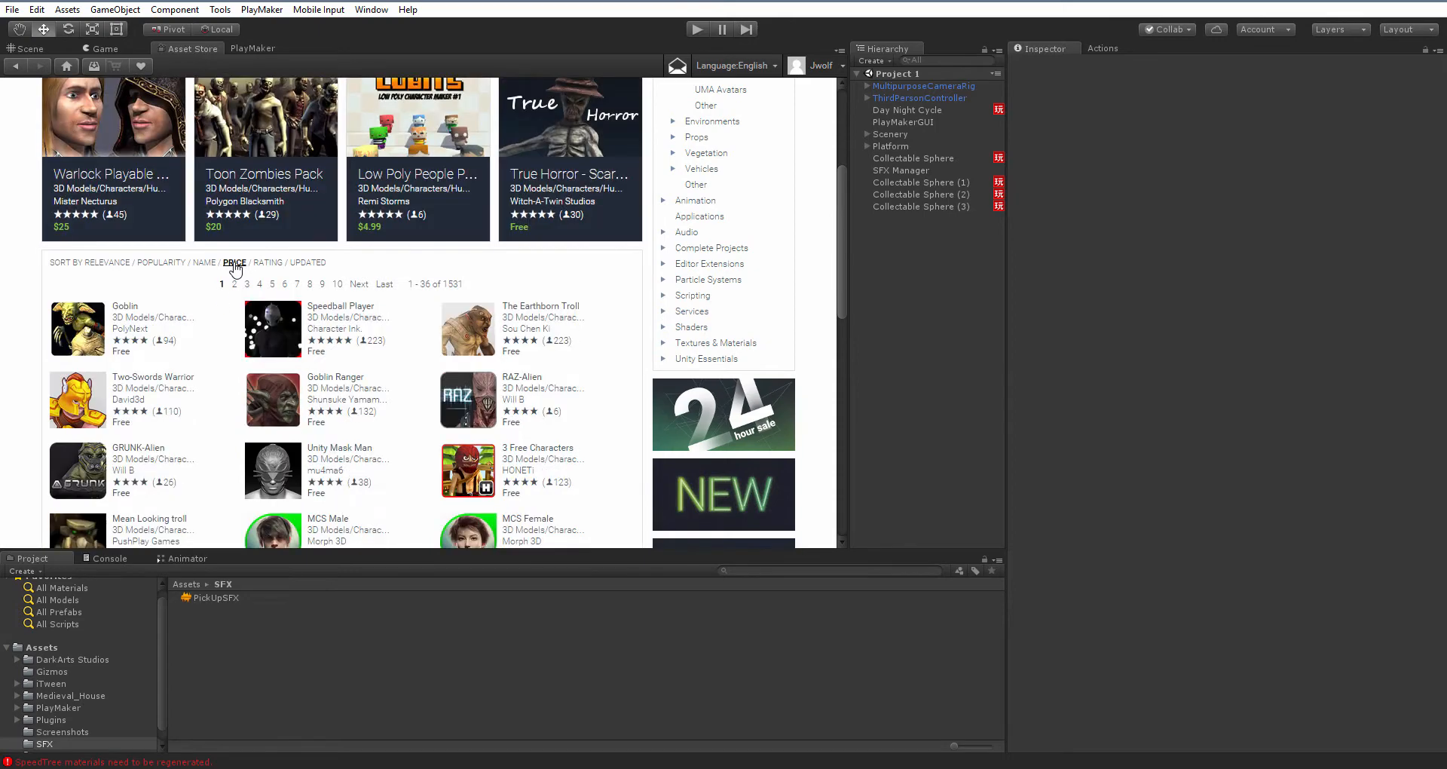
pyautogui.scroll(-1, 351, 338)
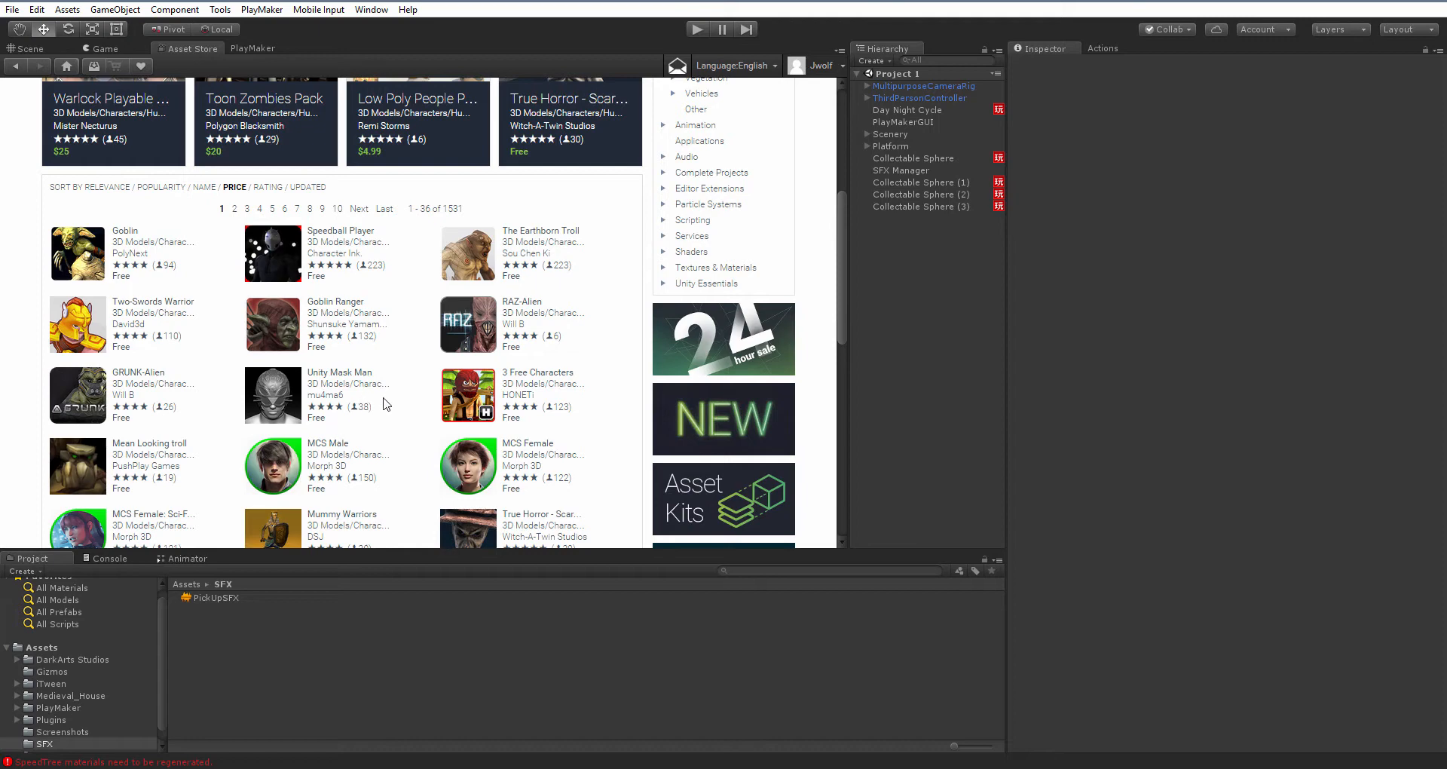
# Examine the Goblin Ranger and Goblin asset pages and their descriptions
pyautogui.click(332, 304)
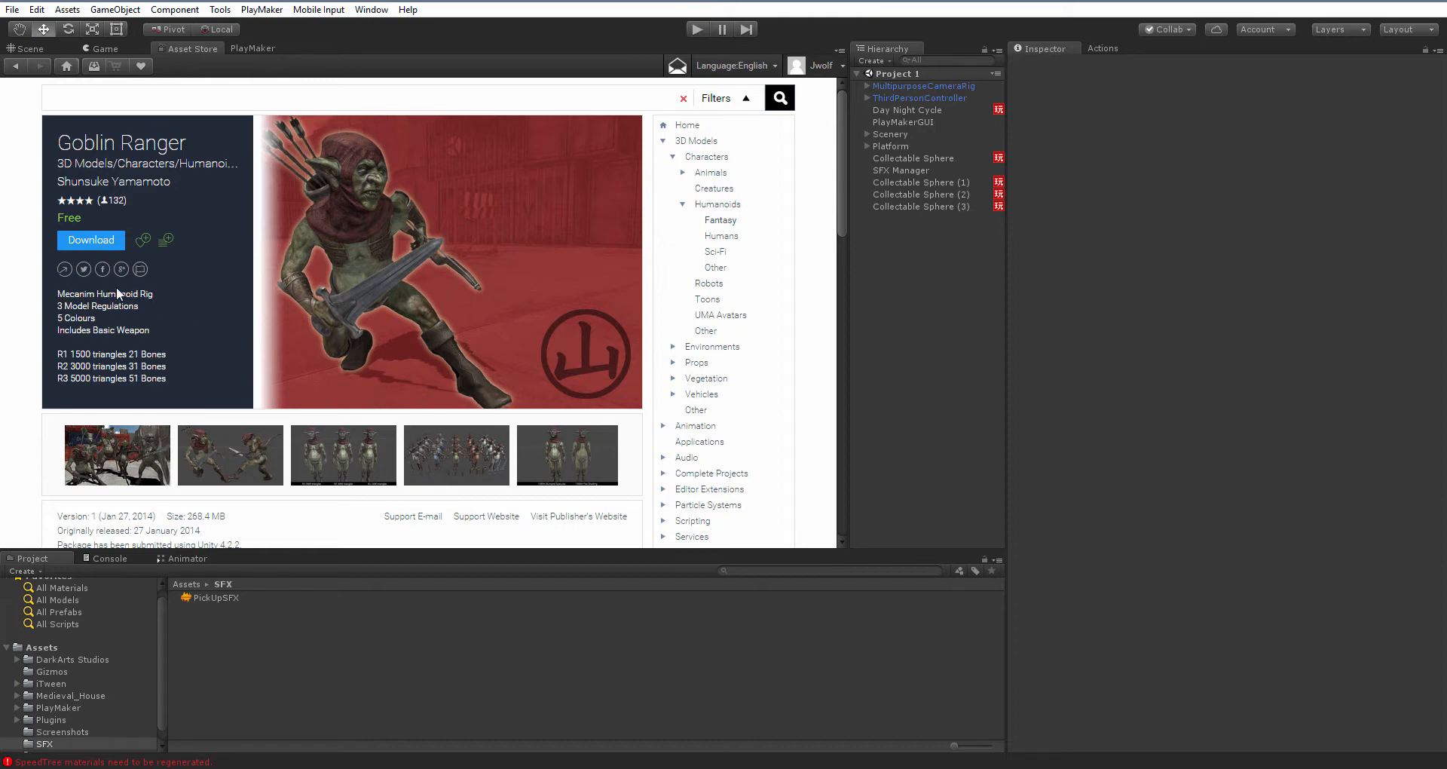
pyautogui.click(15, 65)
pyautogui.scroll(-2, 198, 361)
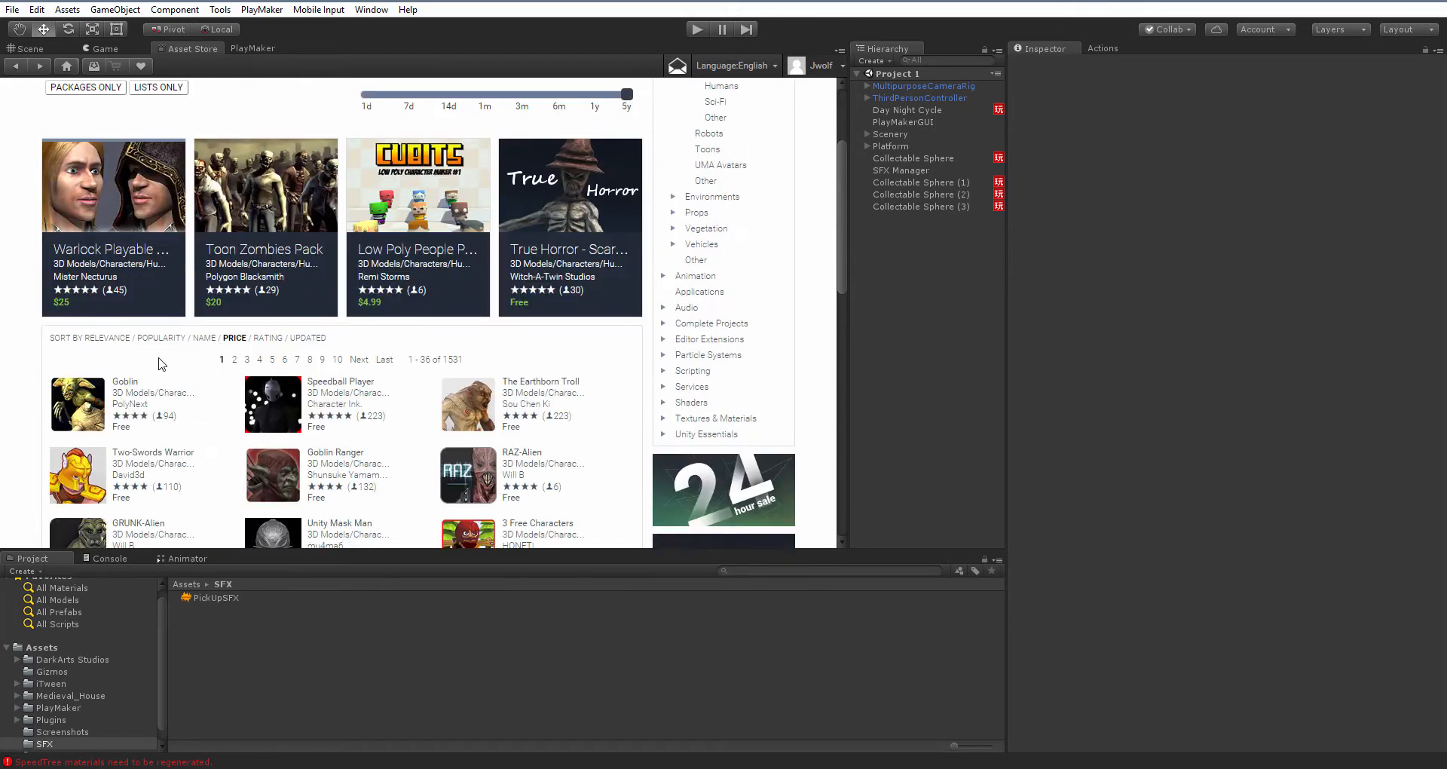
pyautogui.click(126, 386)
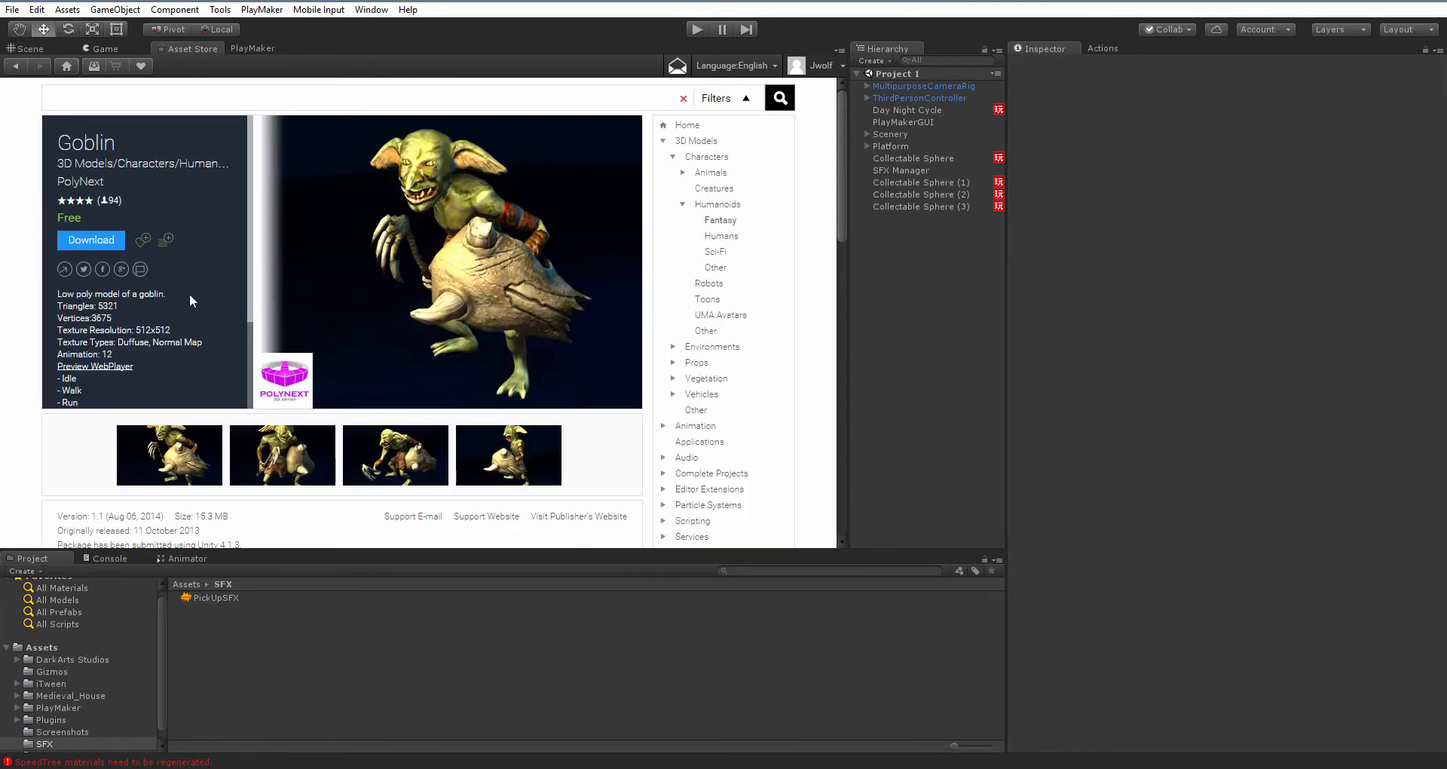
pyautogui.scroll(-3, 134, 295)
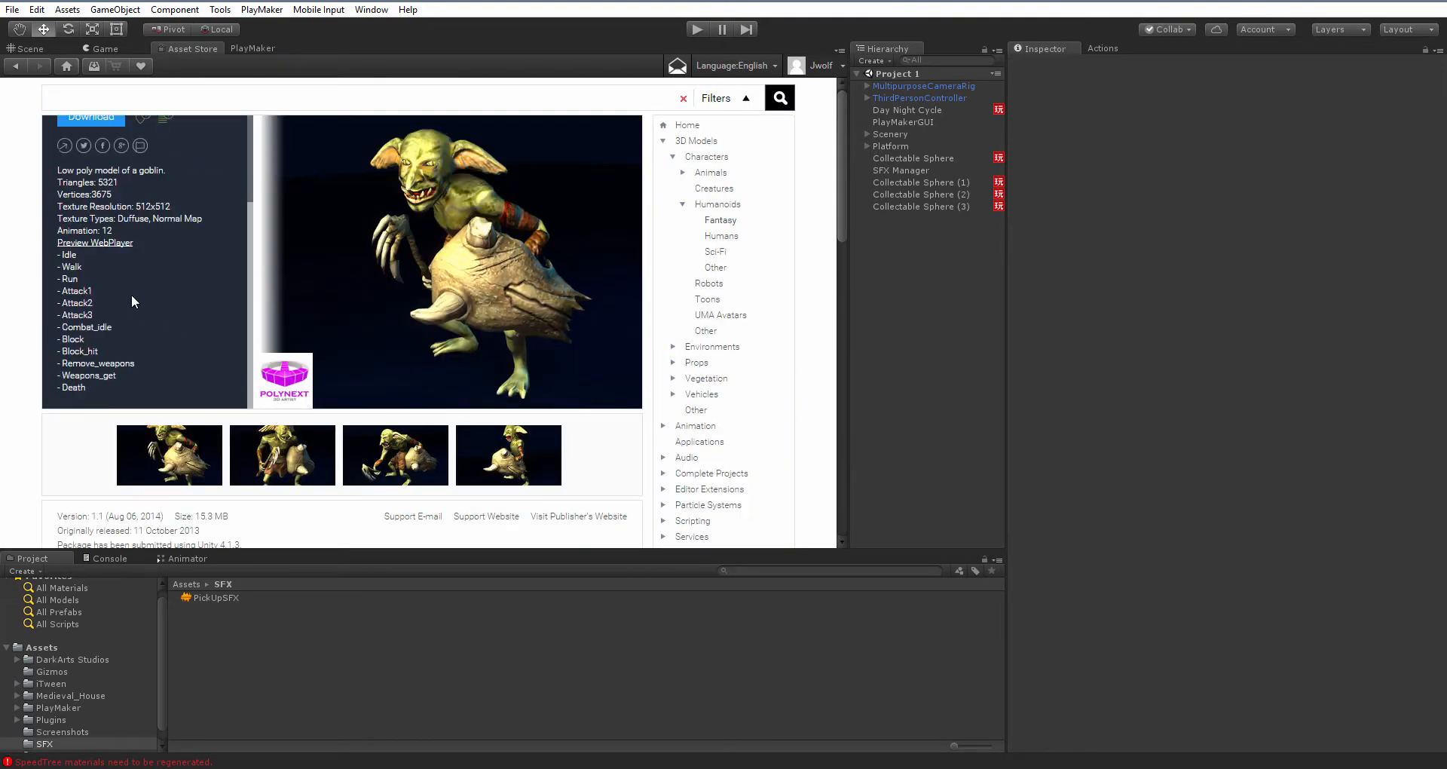
pyautogui.scroll(3, 134, 296)
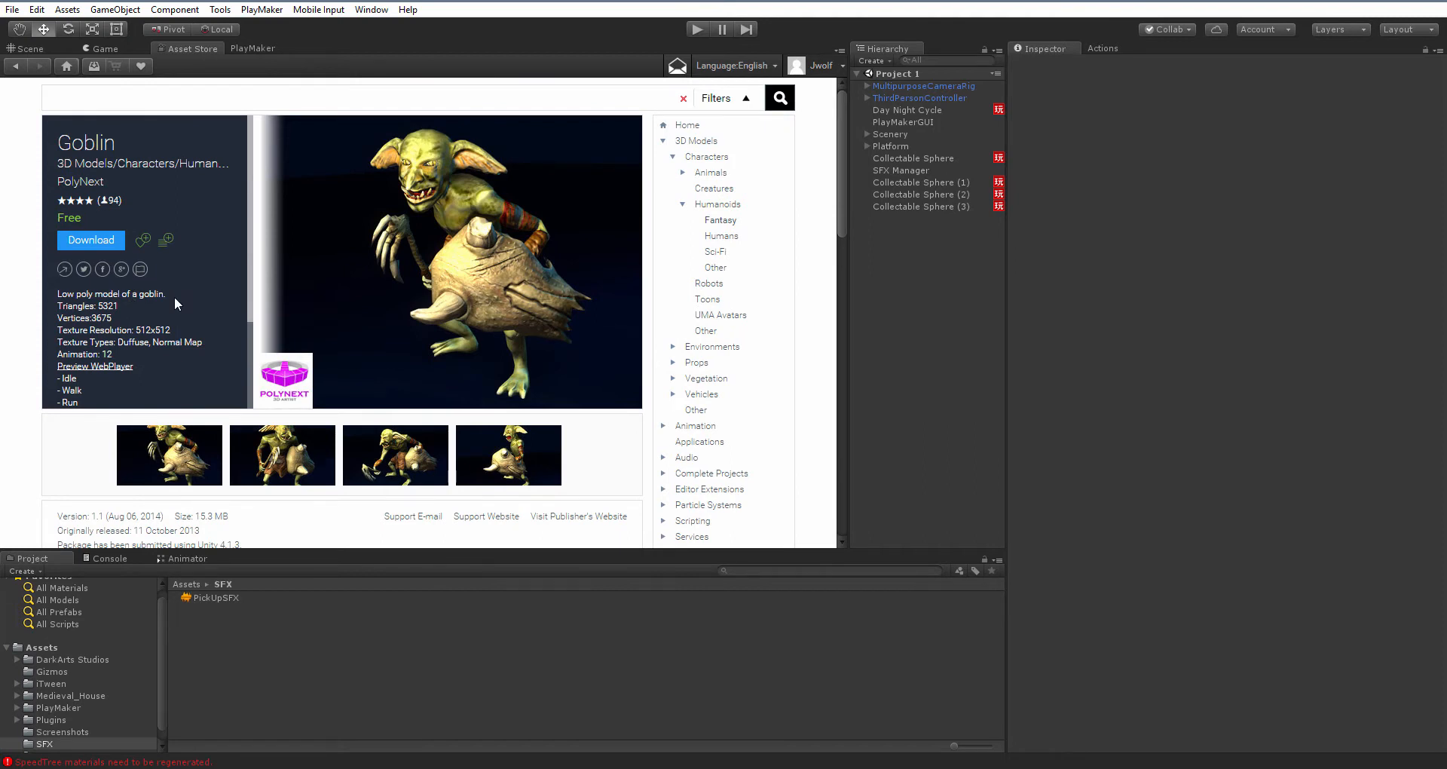
pyautogui.click(16, 66)
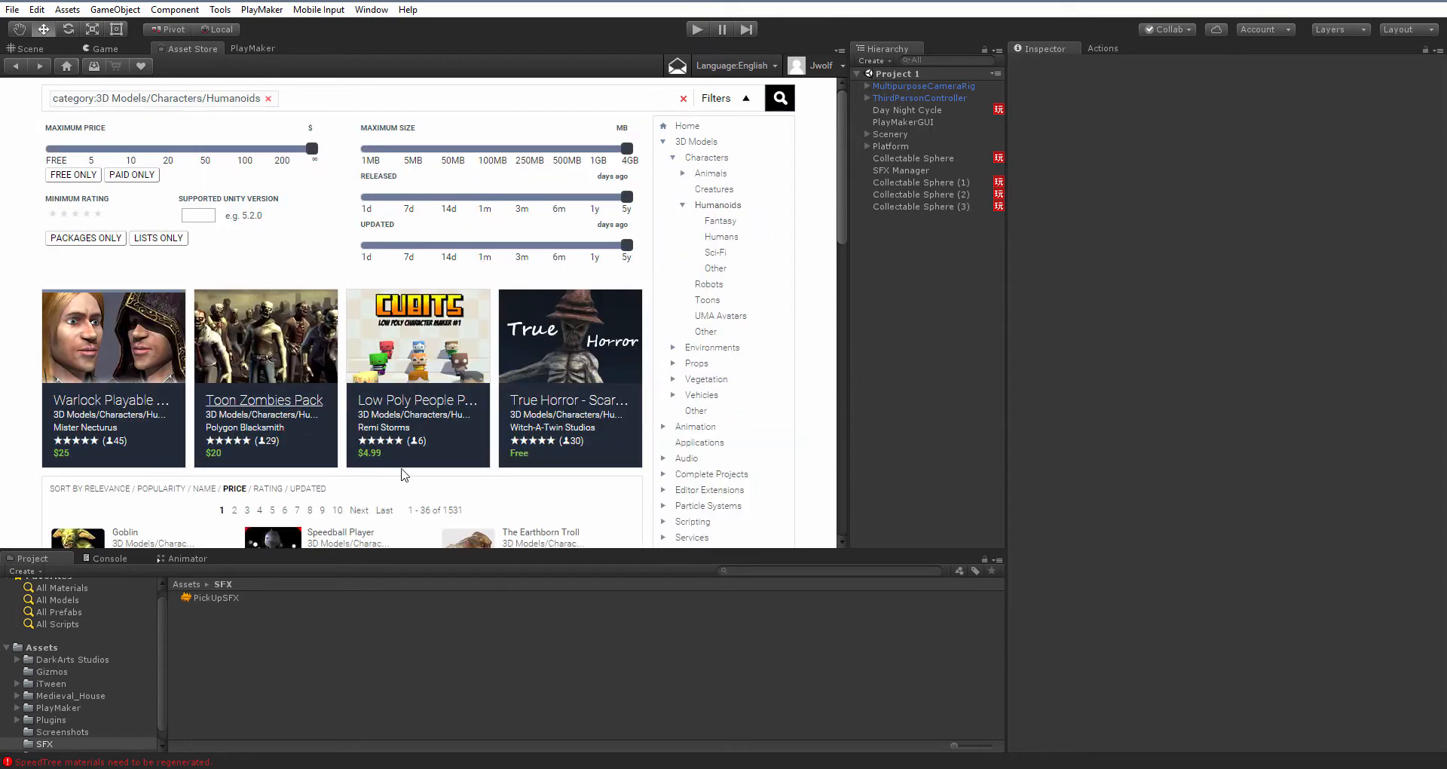
pyautogui.scroll(-3, 370, 402)
pyautogui.click(338, 379)
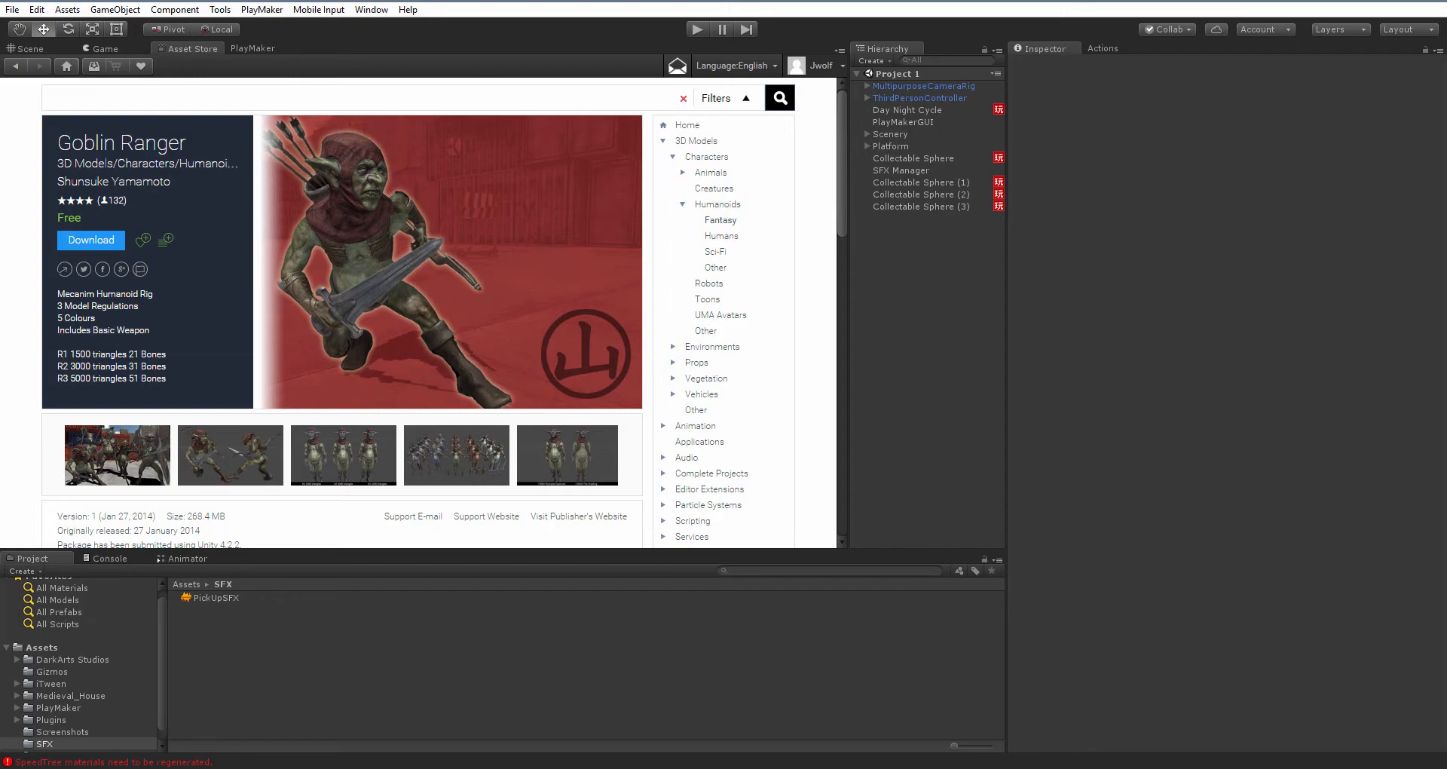
# Switch to the browser and open Mixamo's Adobe Fuse CC product page
pyautogui.moveTo(203, 760)
pyautogui.click(282, 712)
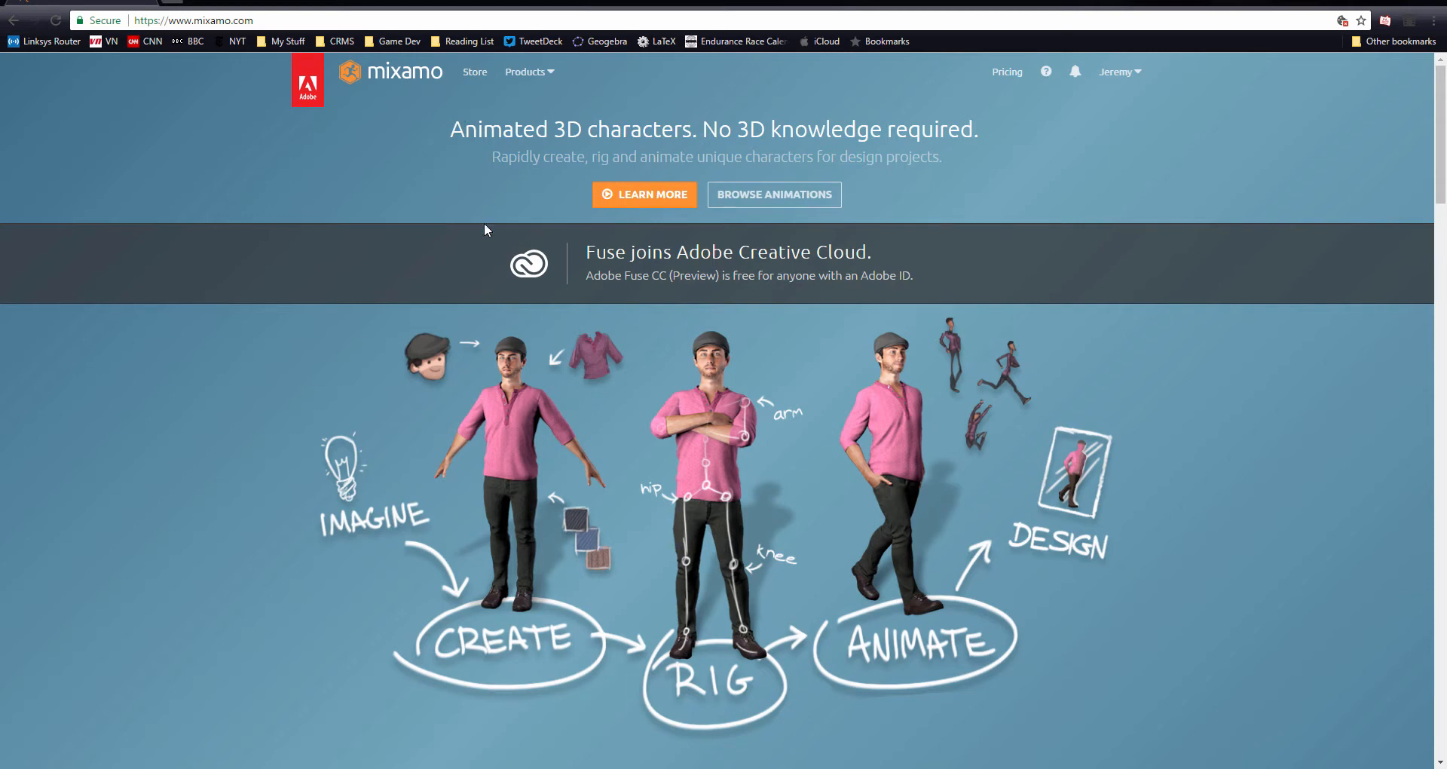
pyautogui.click(553, 75)
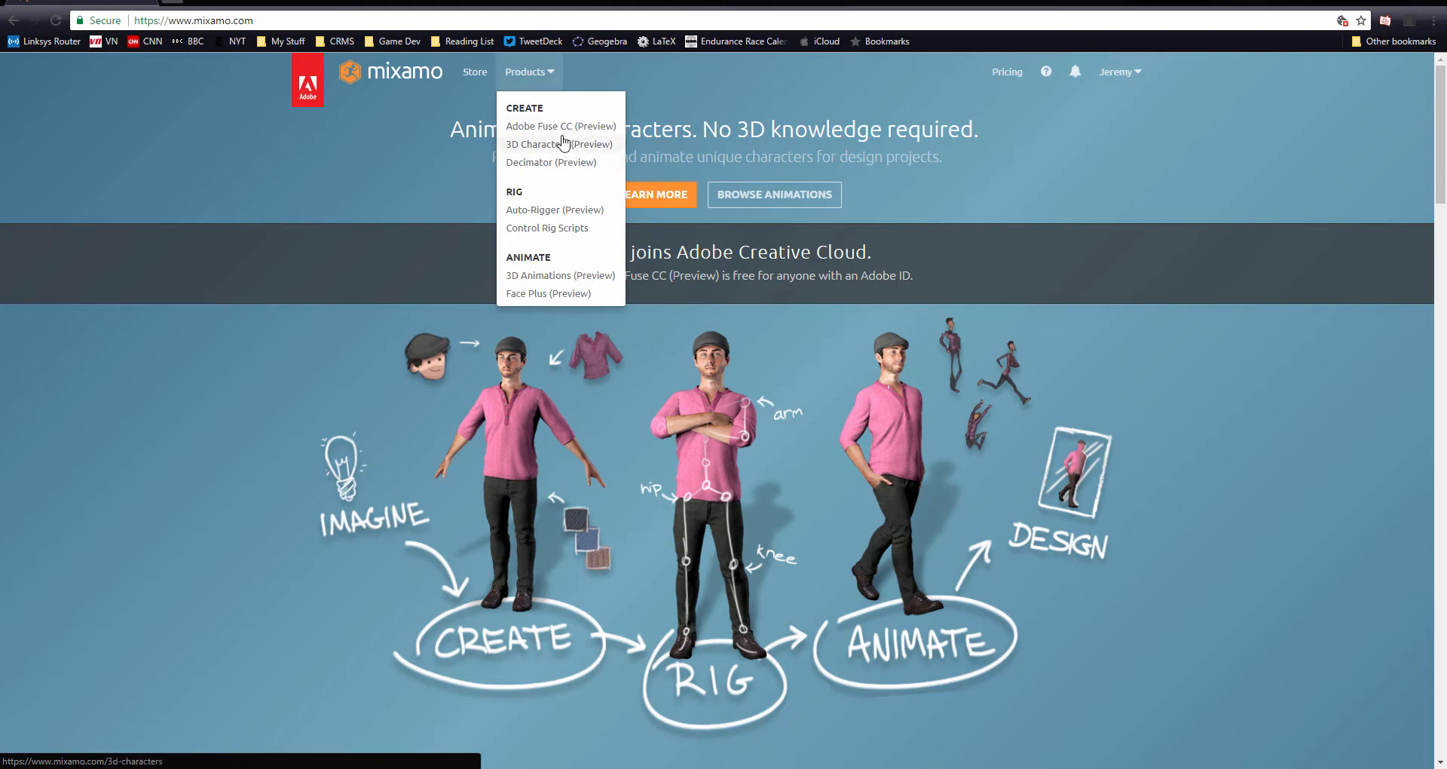
pyautogui.click(585, 128)
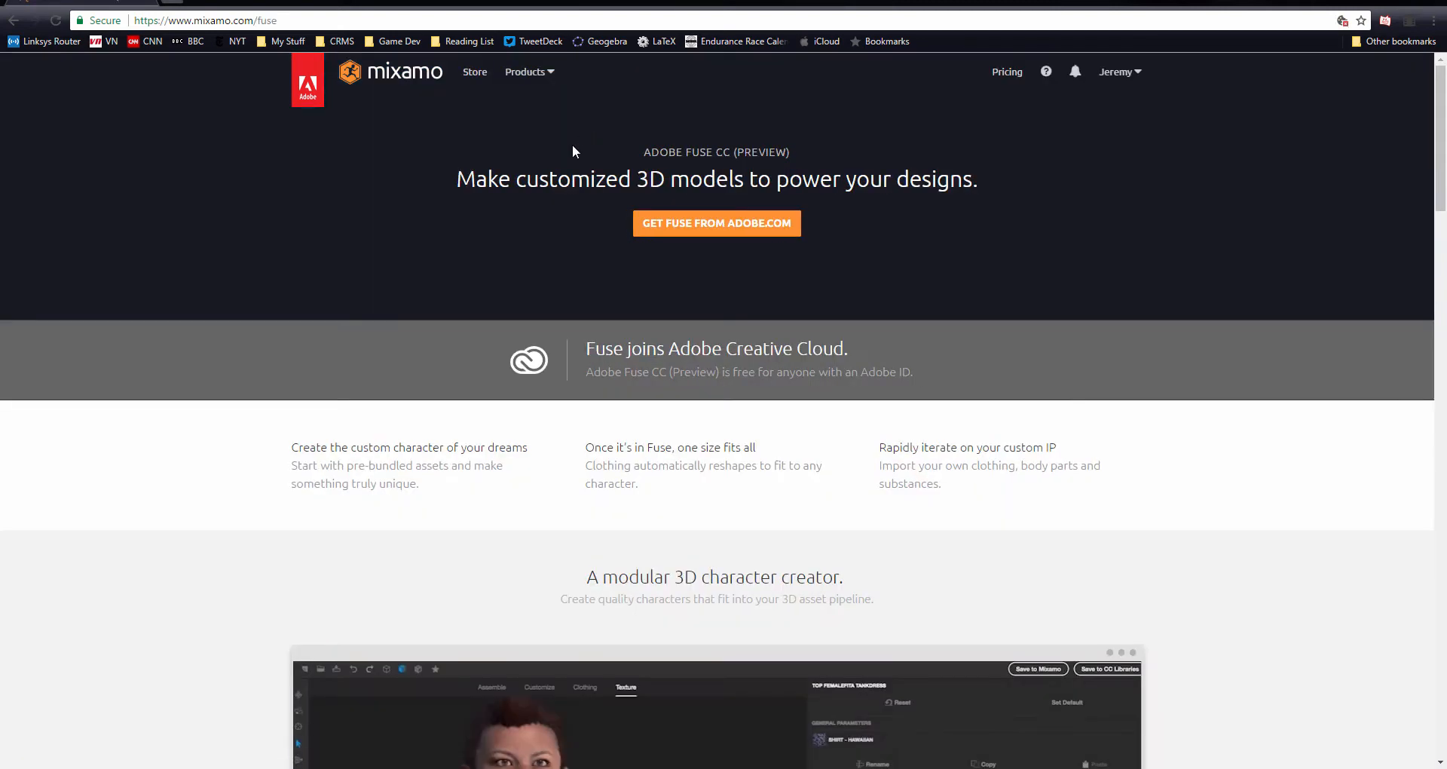
pyautogui.scroll(-7, 444, 282)
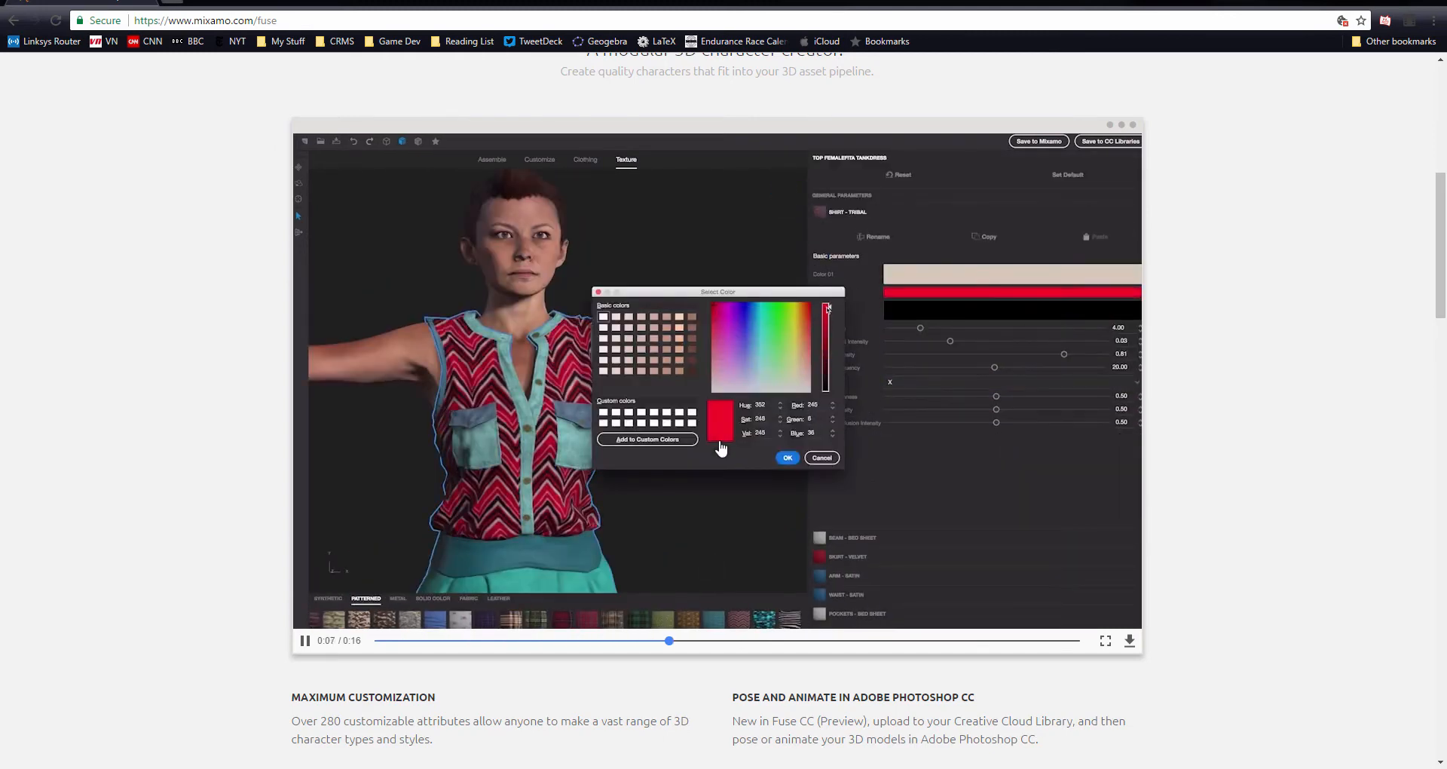
pyautogui.scroll(7, 595, 322)
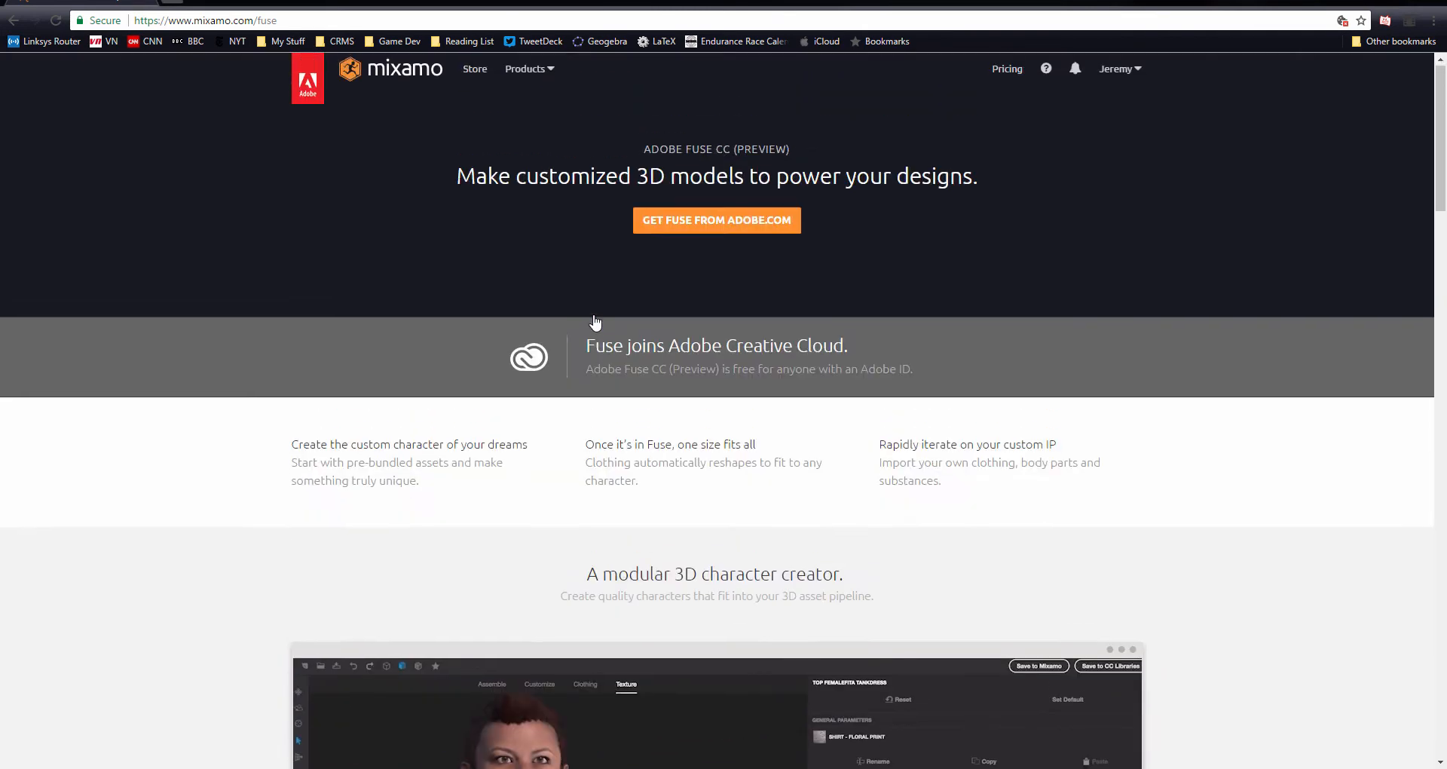
# Open Mixamo's 3D Characters store and show the Characters category
pyautogui.click(528, 71)
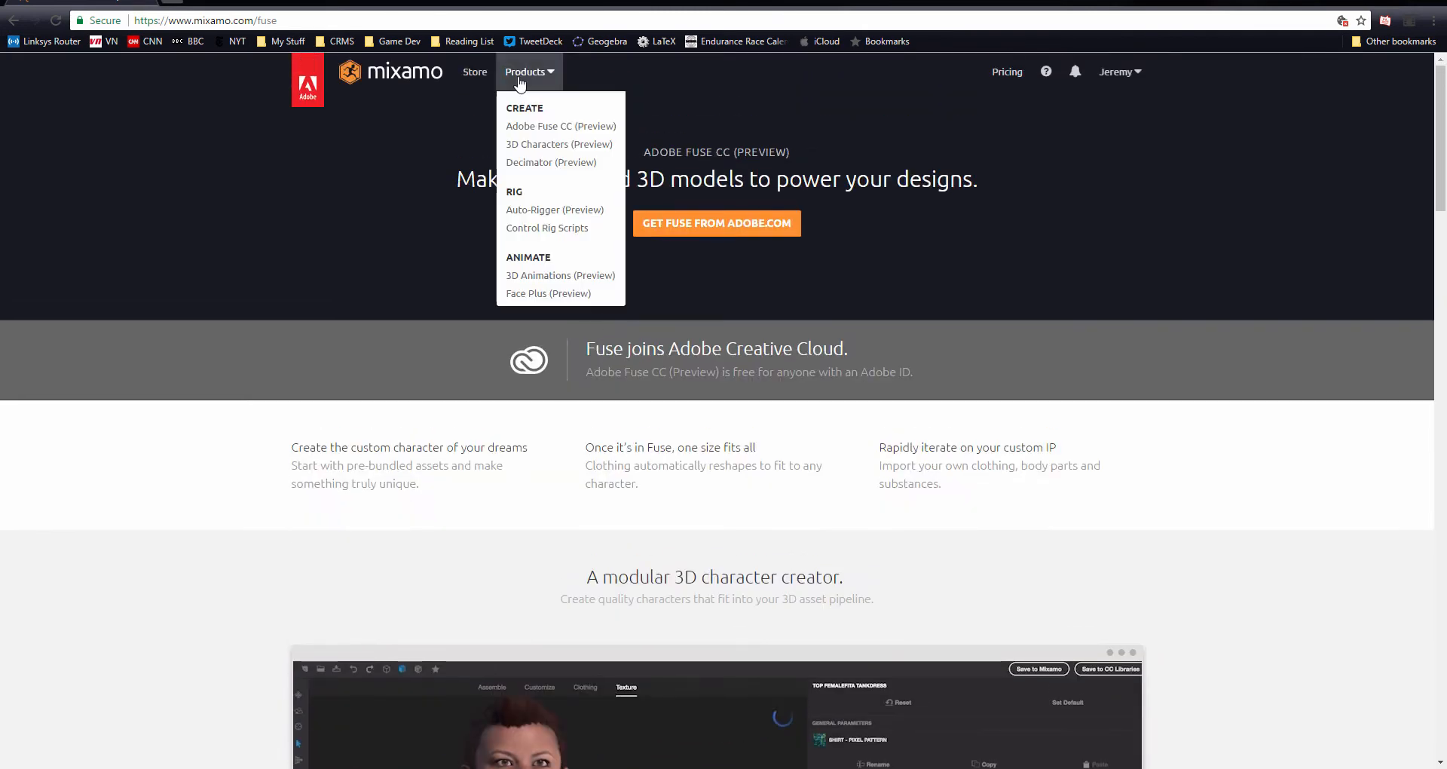
pyautogui.click(554, 147)
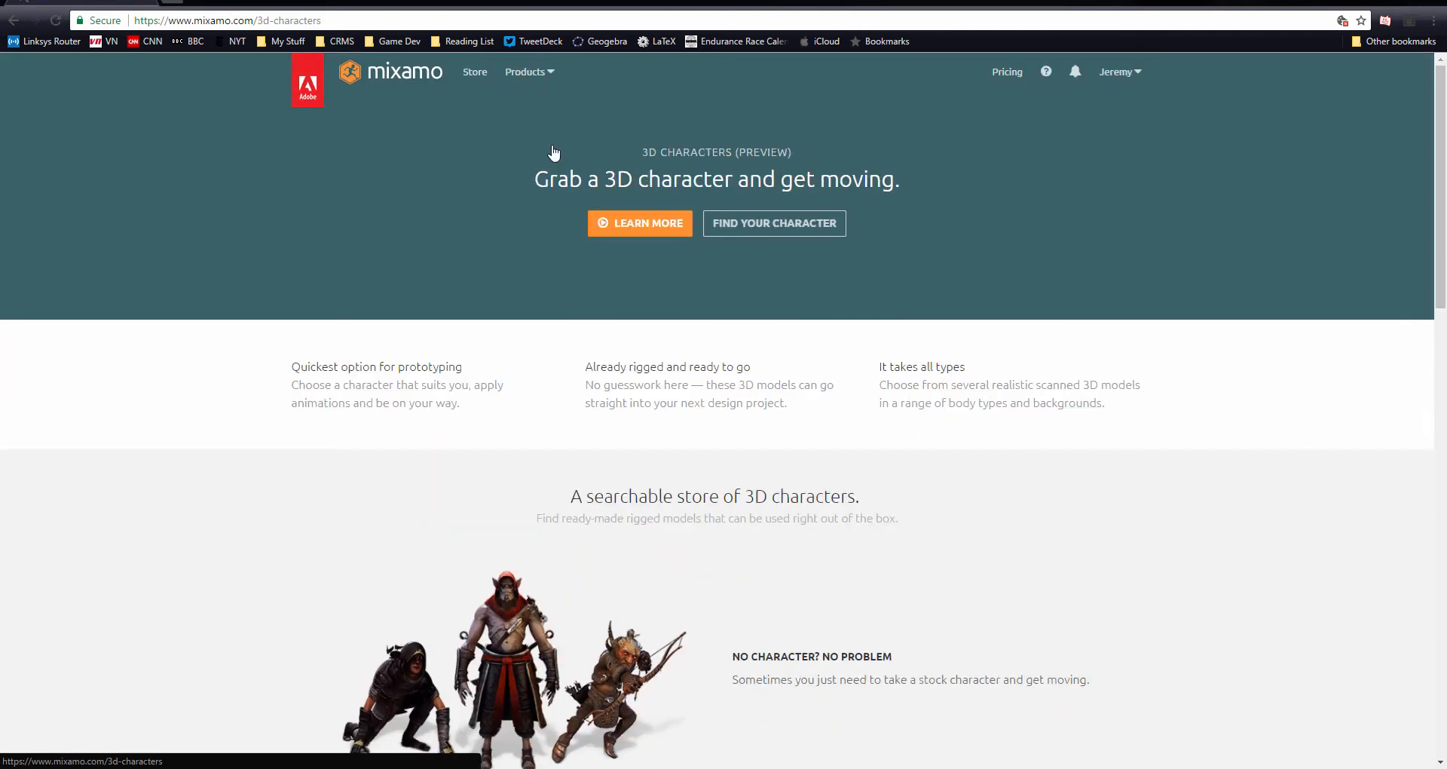
pyautogui.click(766, 229)
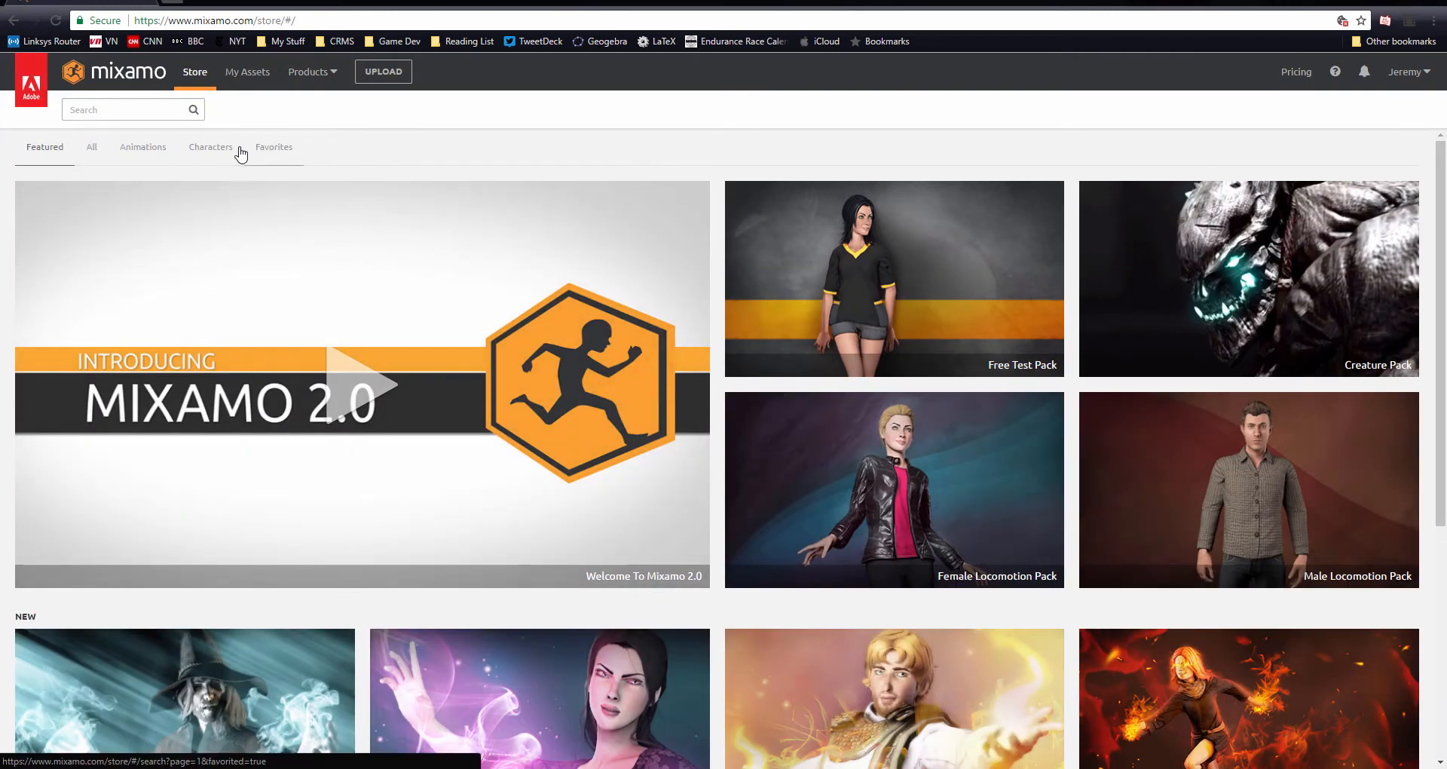
pyautogui.click(229, 154)
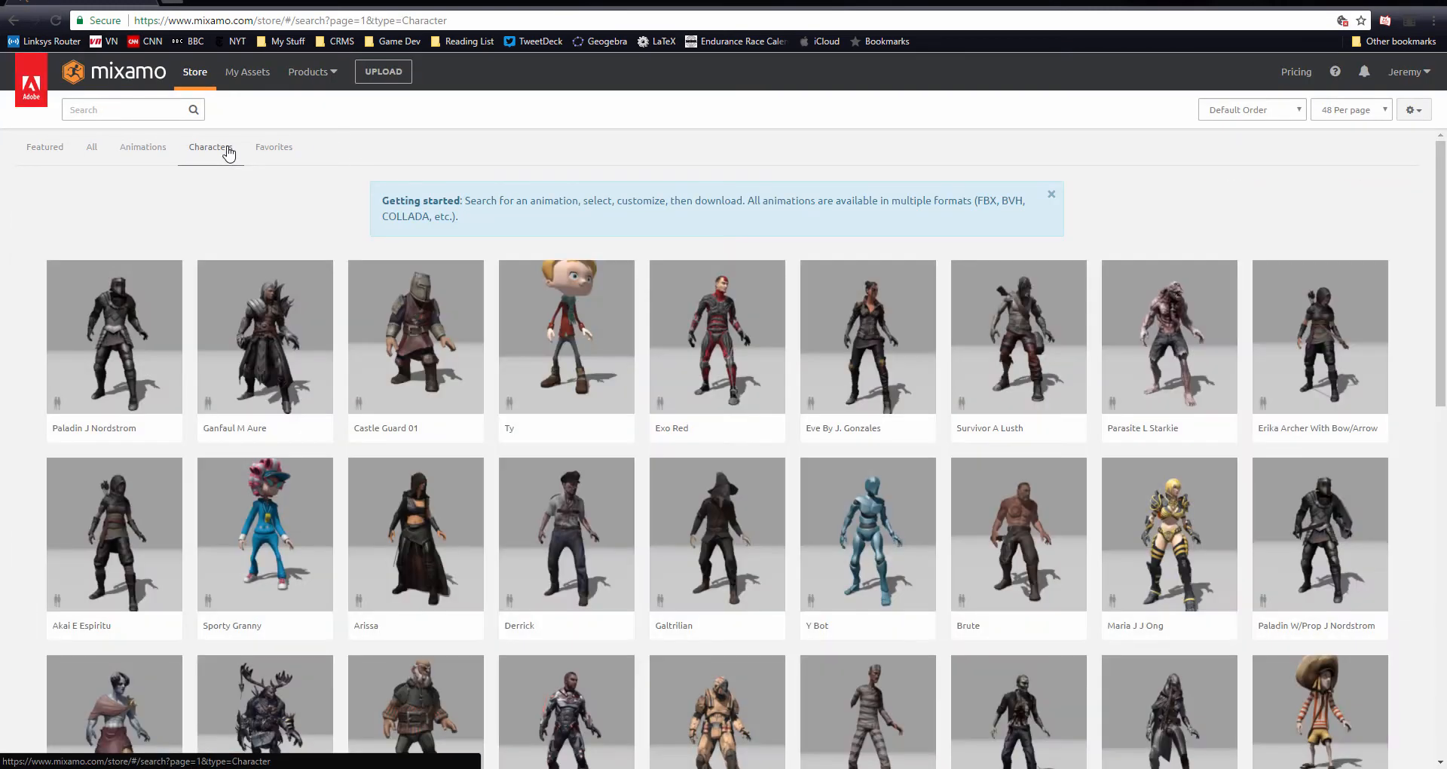
# Pick The Boss character, add it to your assets and open it for viewing and download
pyautogui.scroll(-1, 334, 230)
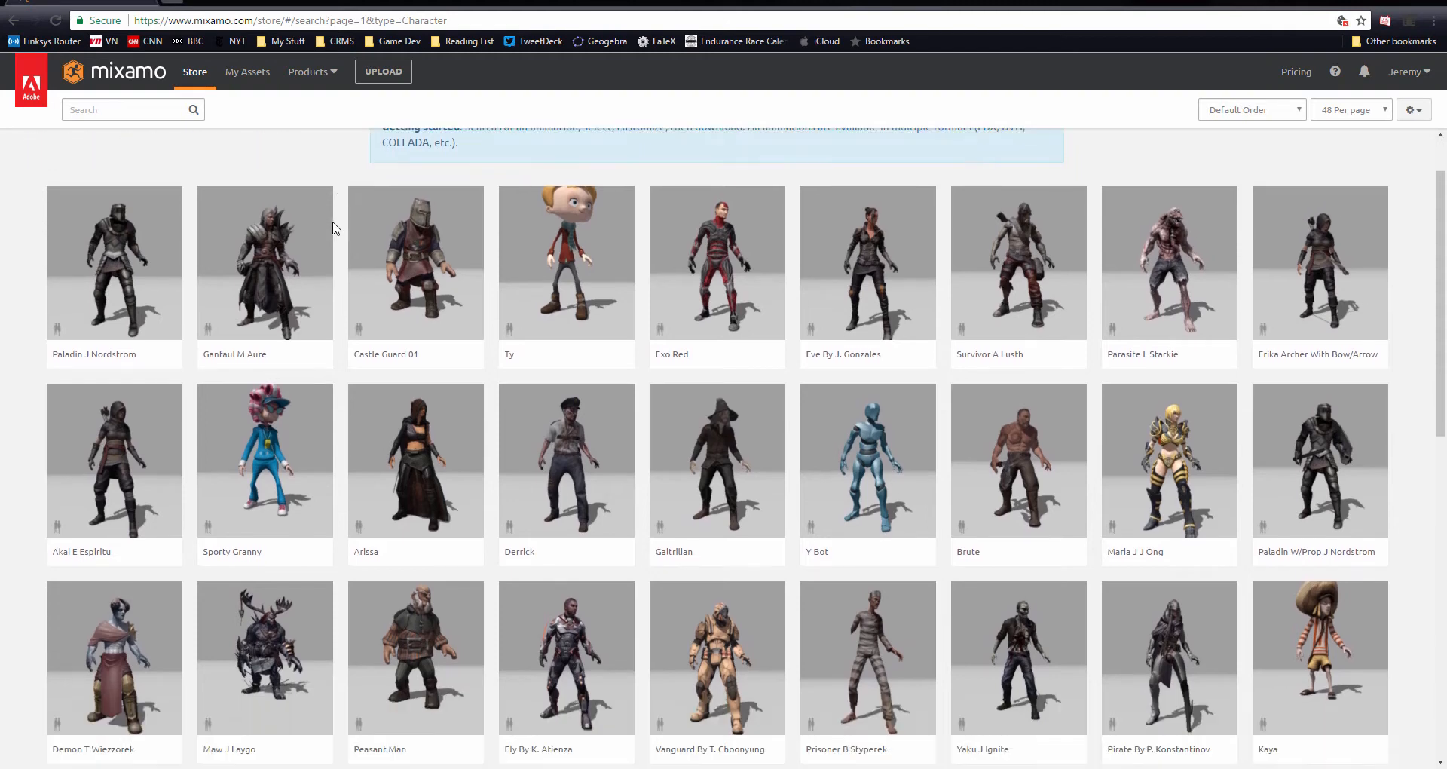
pyautogui.scroll(-4, 334, 230)
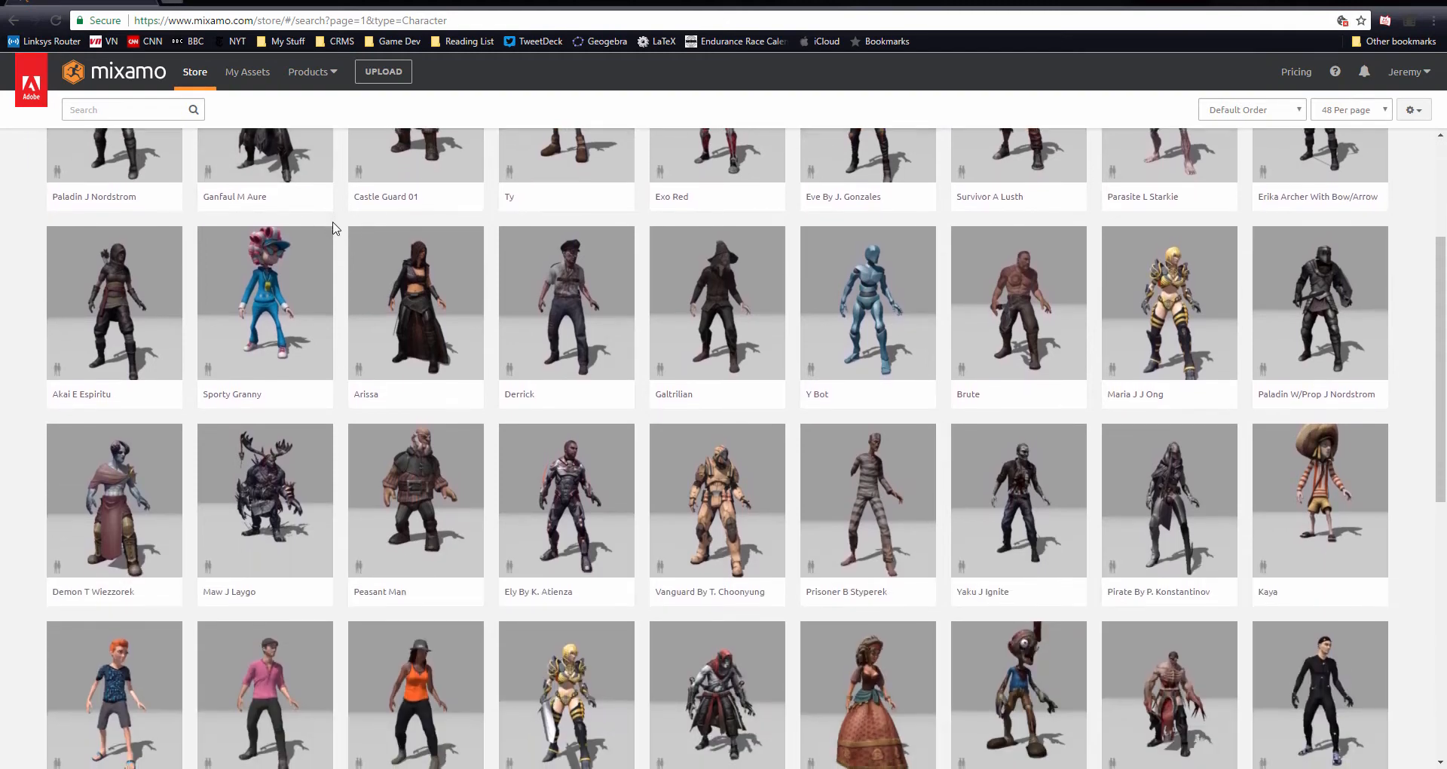
pyautogui.scroll(-1, 334, 230)
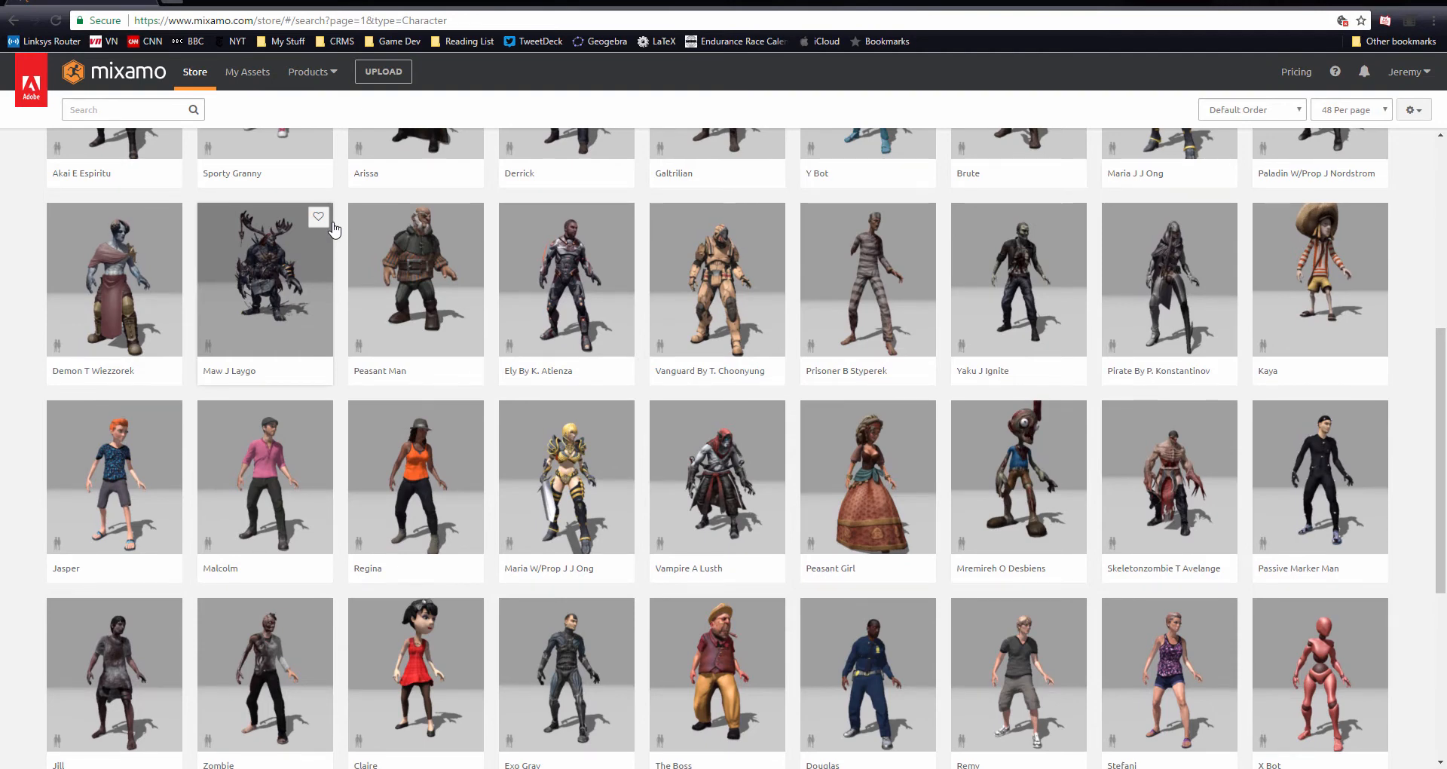
pyautogui.scroll(-2, 334, 230)
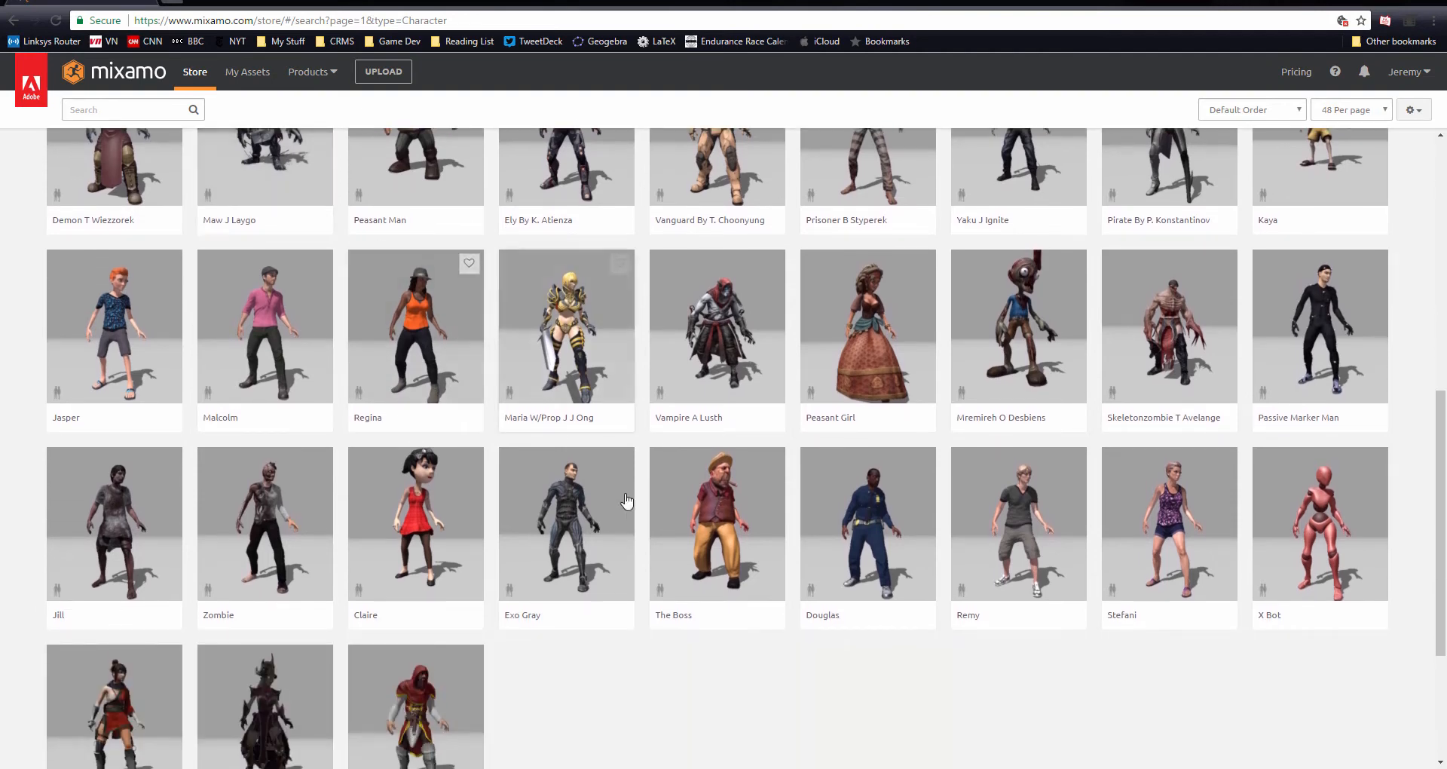
pyautogui.click(722, 537)
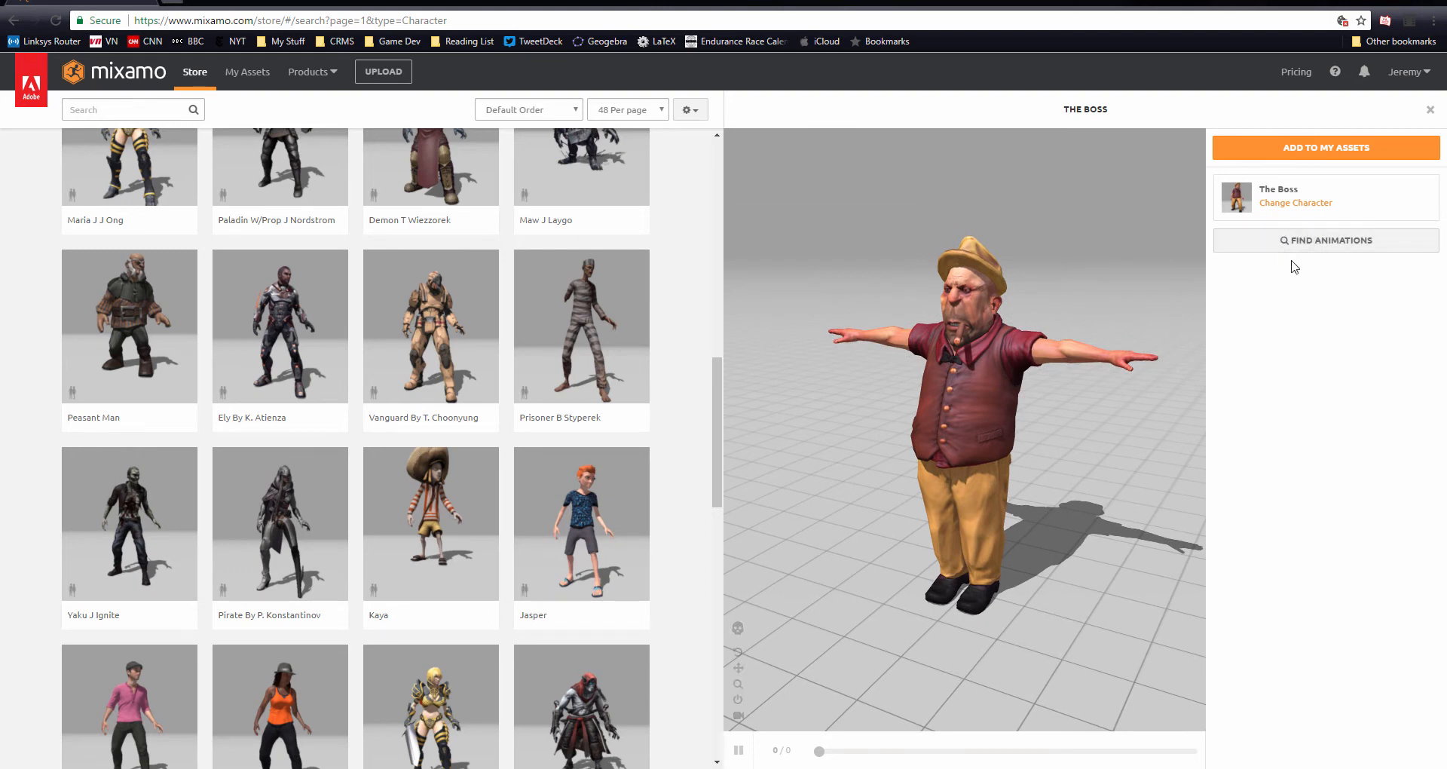
pyautogui.click(1331, 151)
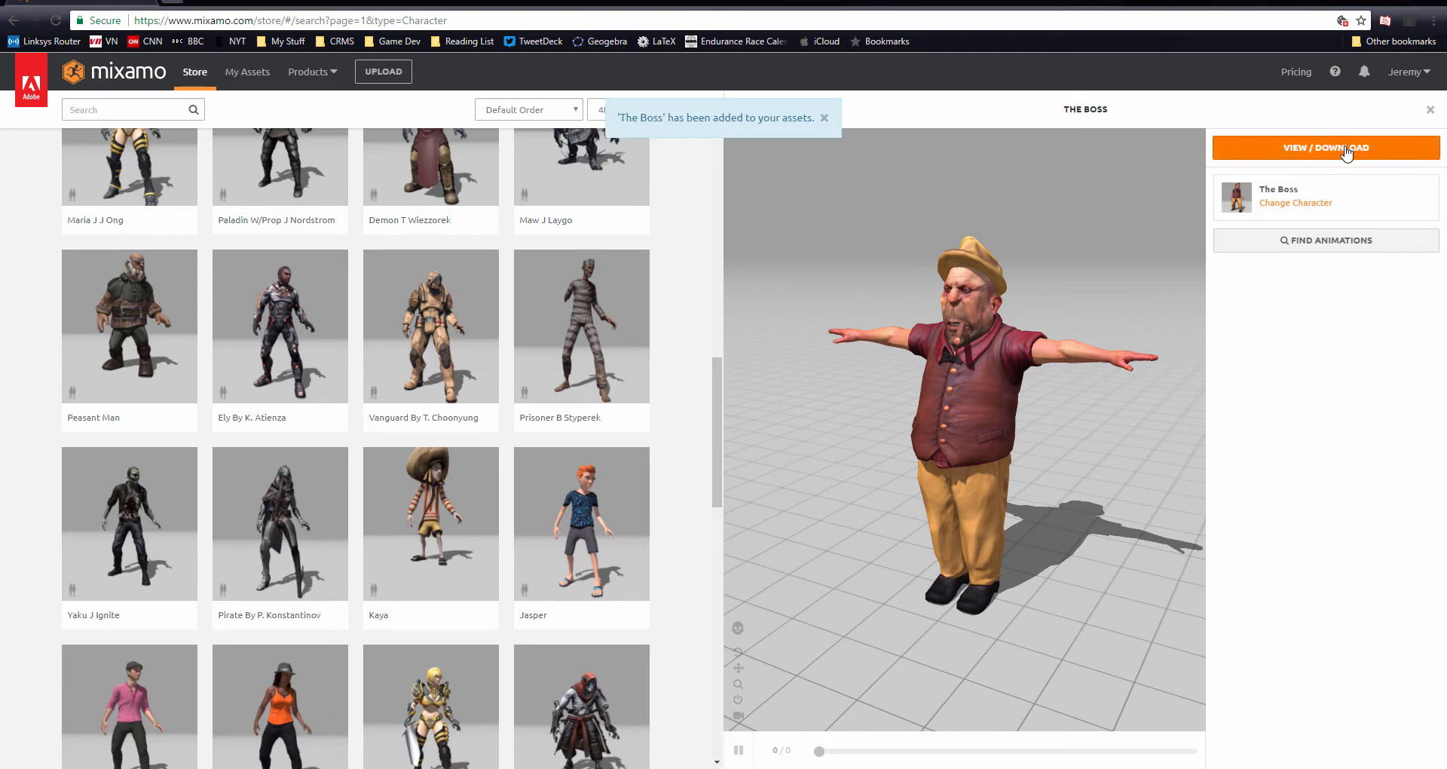
pyautogui.click(1322, 151)
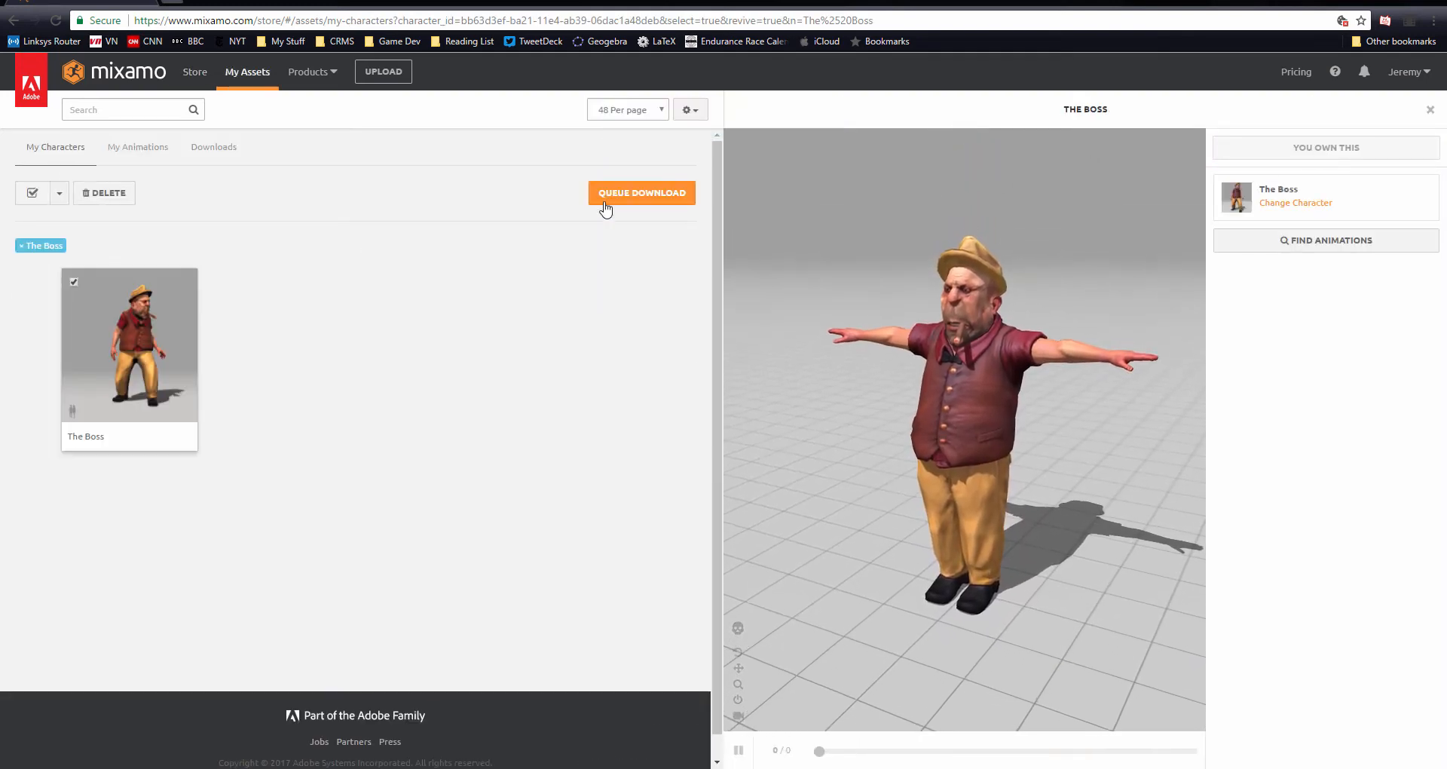
# Queue The Boss for download as FBX for Unity (.fbx) in T-Pose, then download the file
pyautogui.click(655, 203)
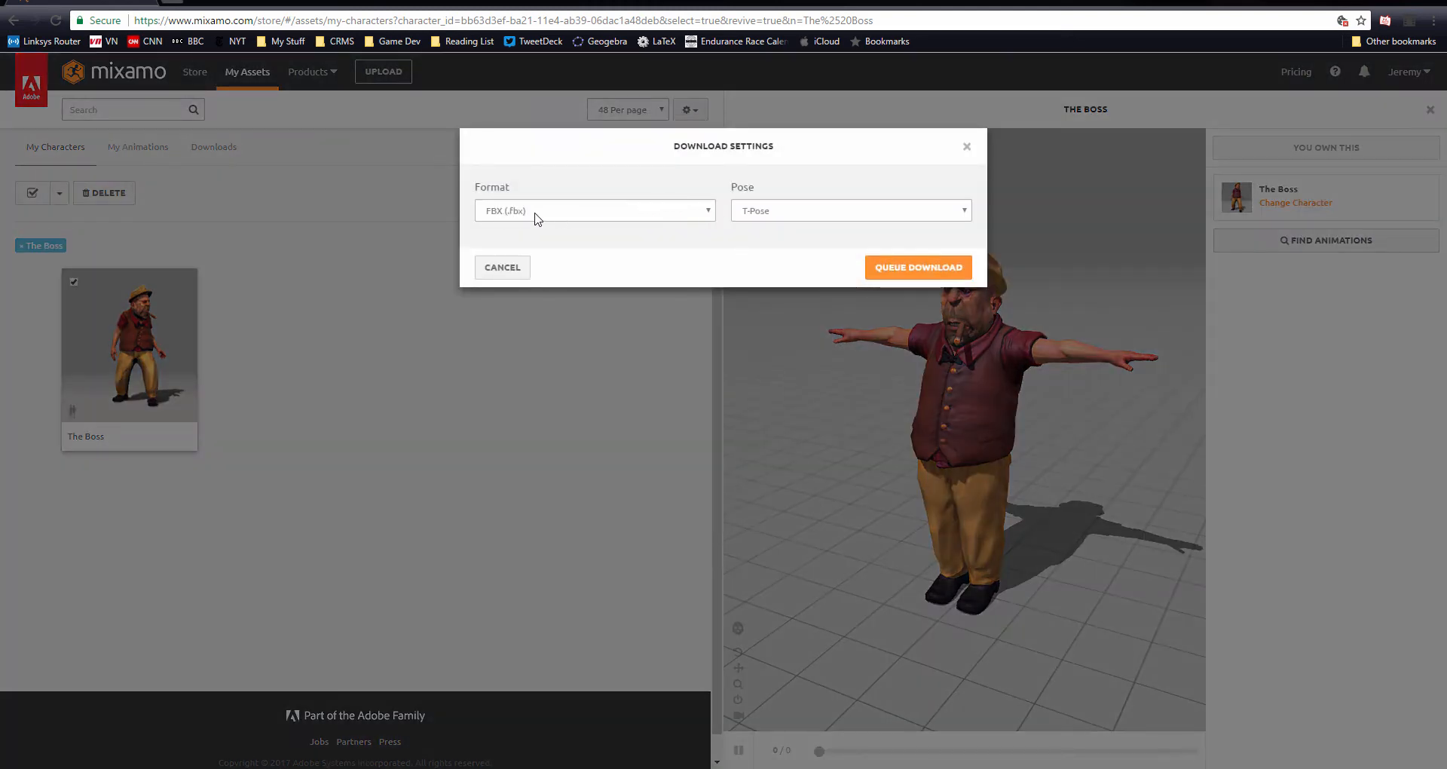
pyautogui.click(523, 218)
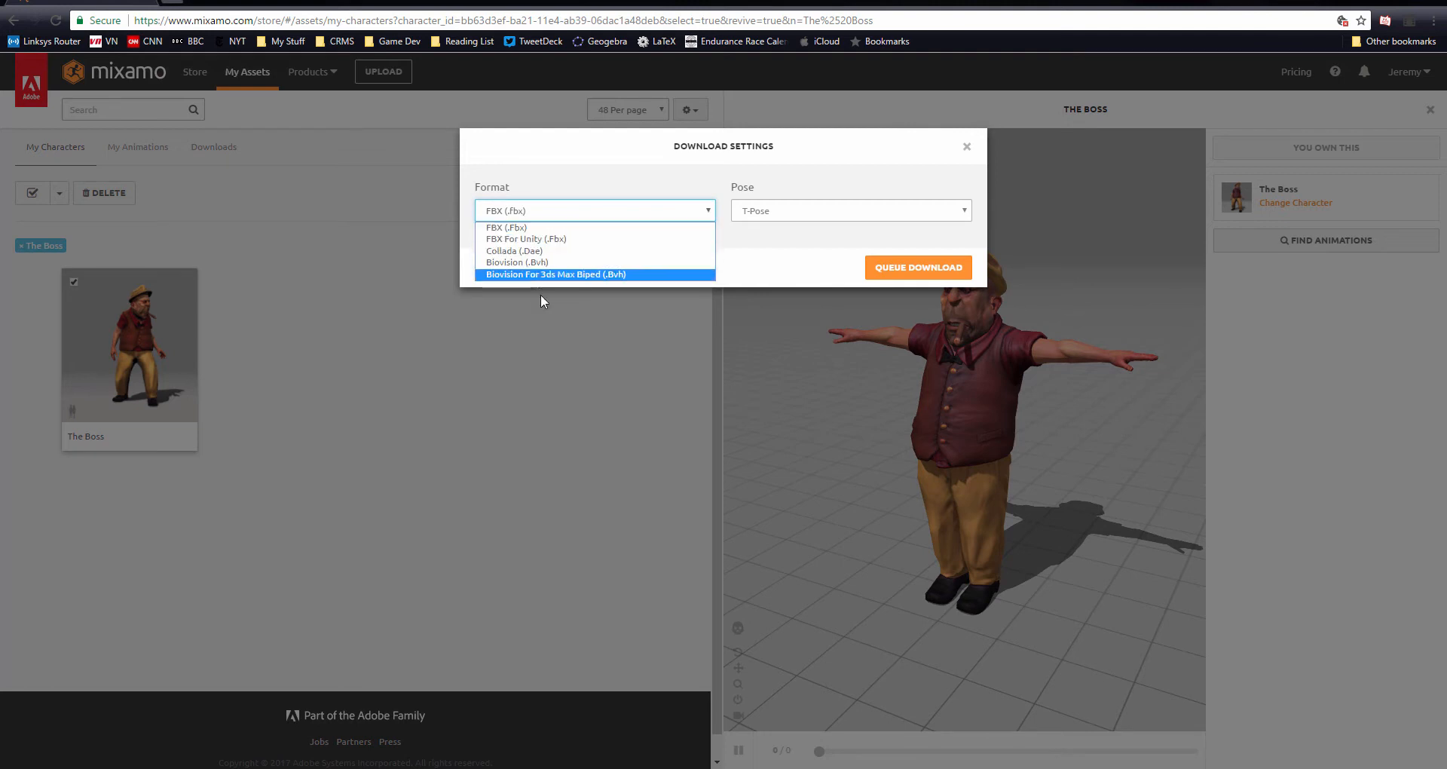
pyautogui.click(521, 242)
pyautogui.click(769, 215)
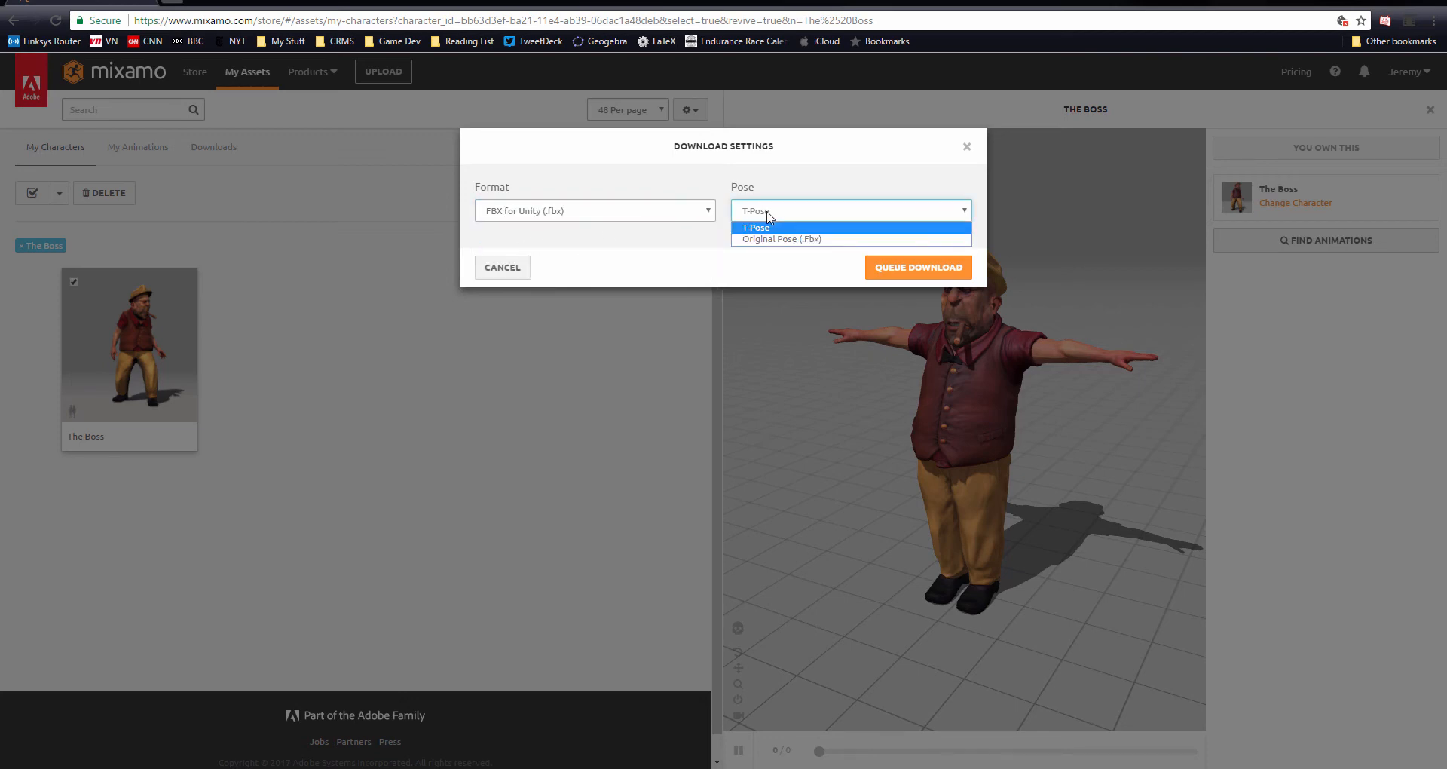
pyautogui.click(786, 229)
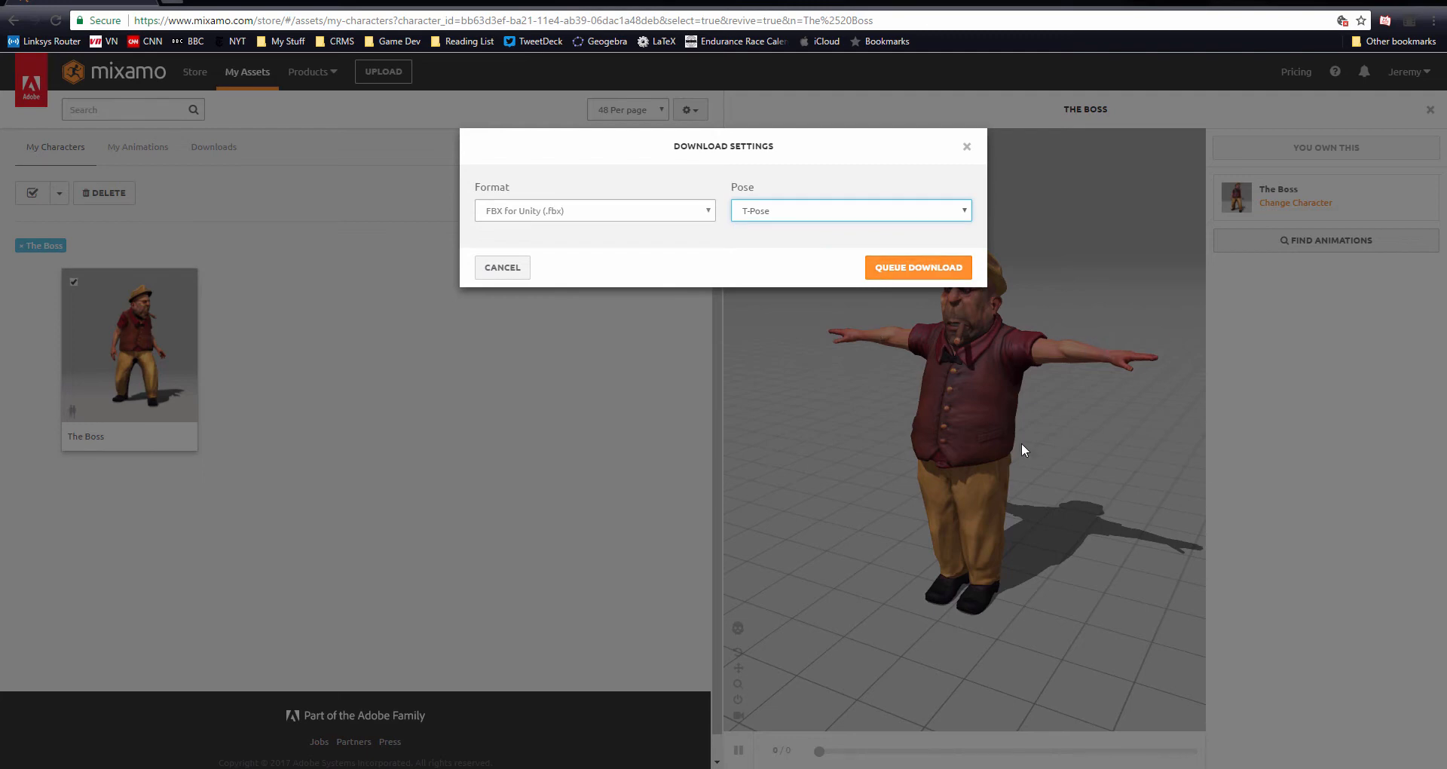
pyautogui.click(915, 269)
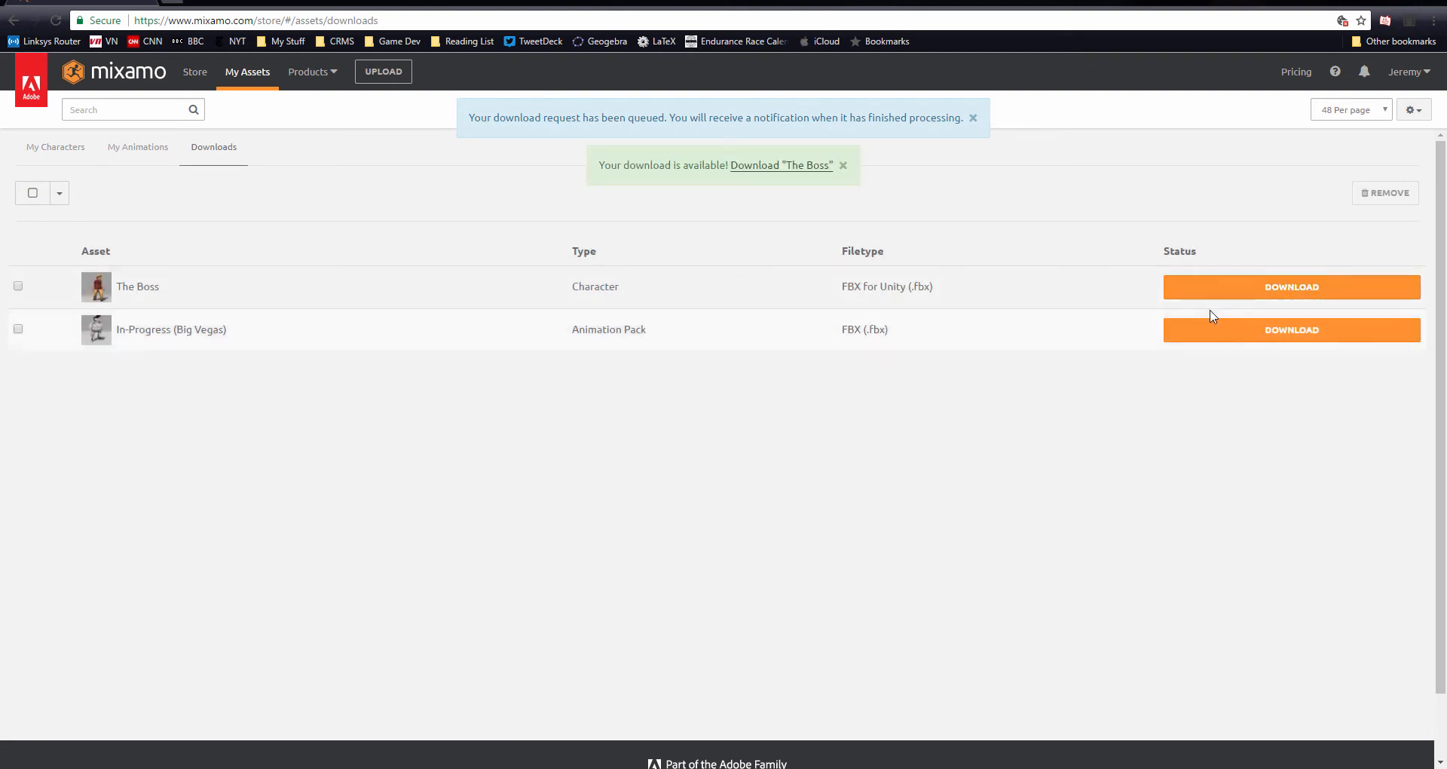
pyautogui.click(1243, 290)
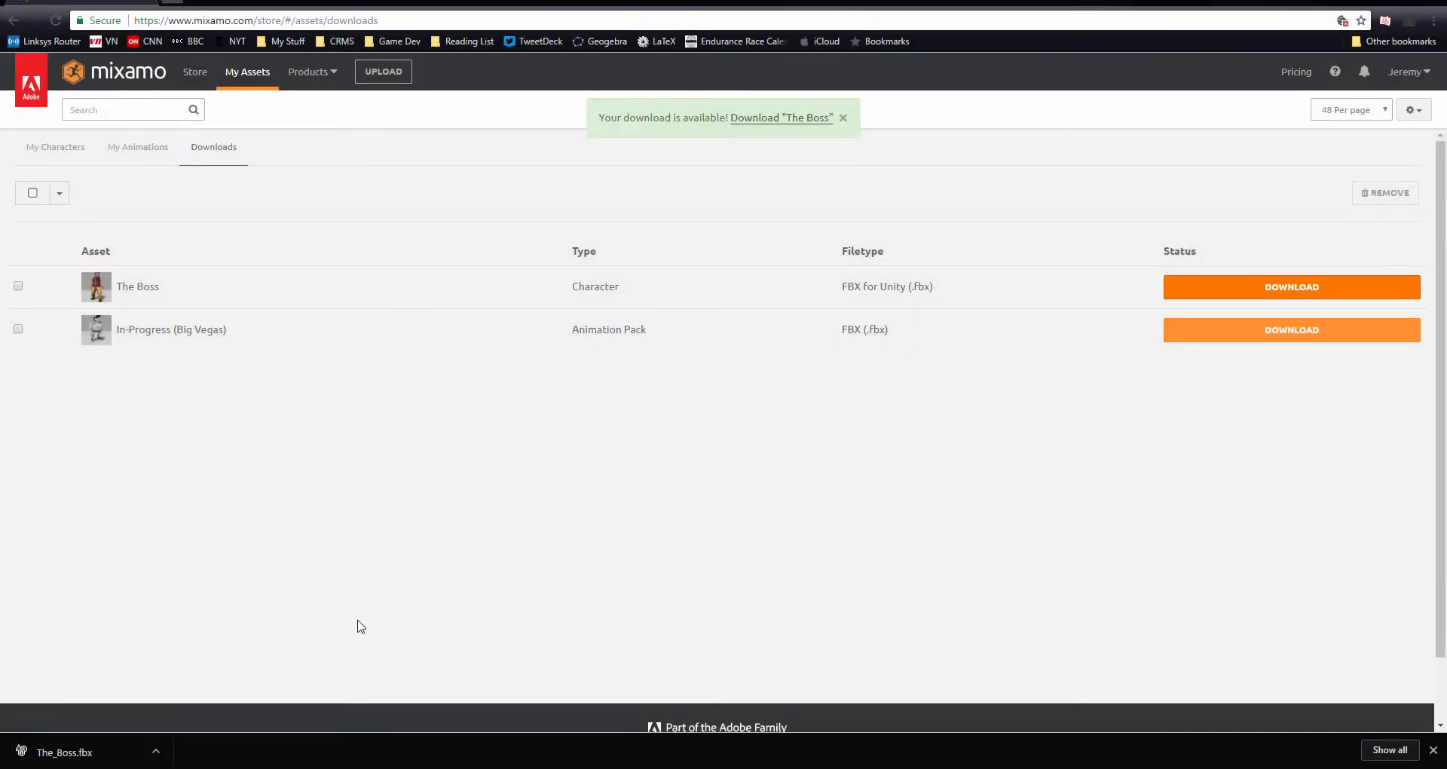
# Open the downloads folder and move The_Boss.fbx onto the Desktop, then close the folder window
pyautogui.click(157, 757)
pyautogui.click(205, 703)
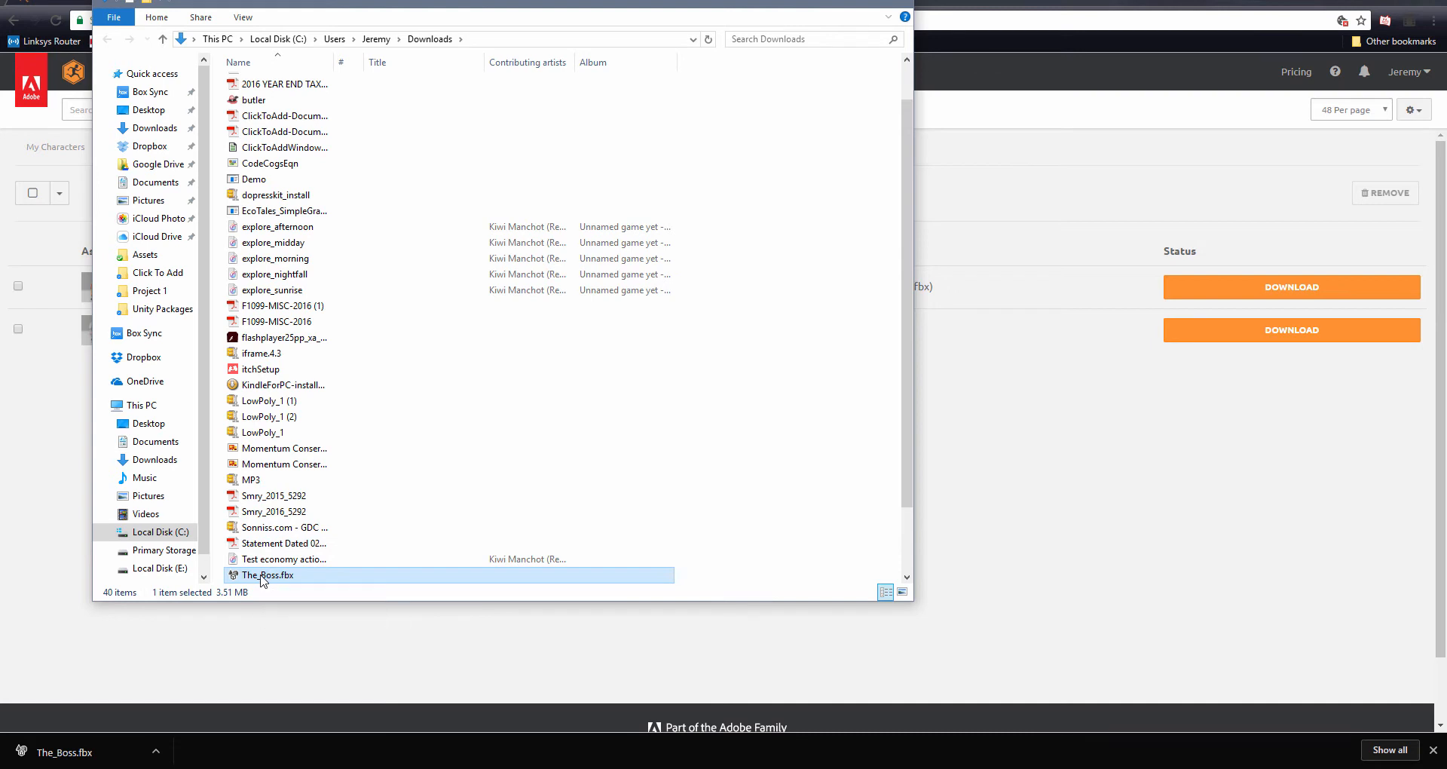
pyautogui.moveTo(264, 581); pyautogui.dragTo(165, 118)
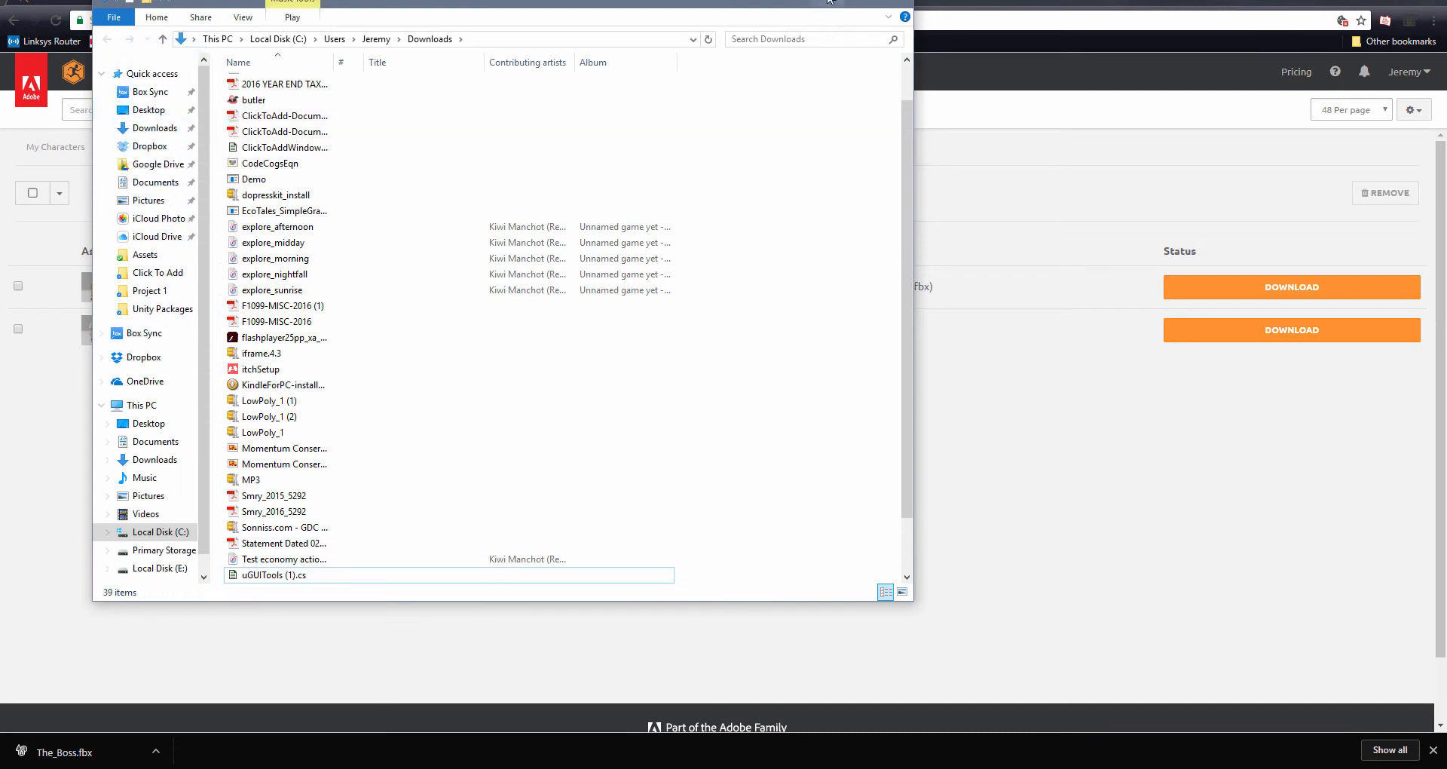
pyautogui.click(896, 3)
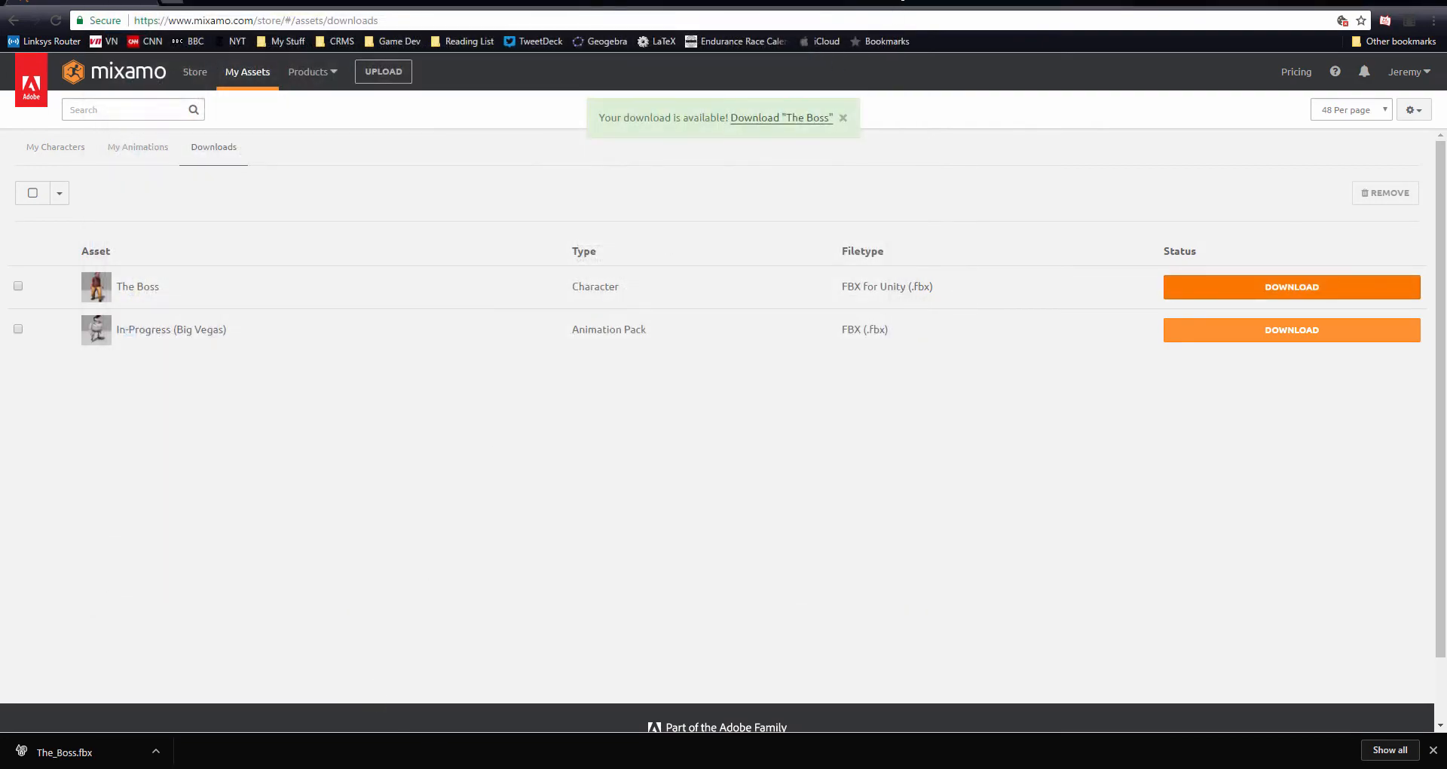
# Switch to Unity and create a new folder named Characters in the project's Assets
pyautogui.hotkey('alt', 'Tab')
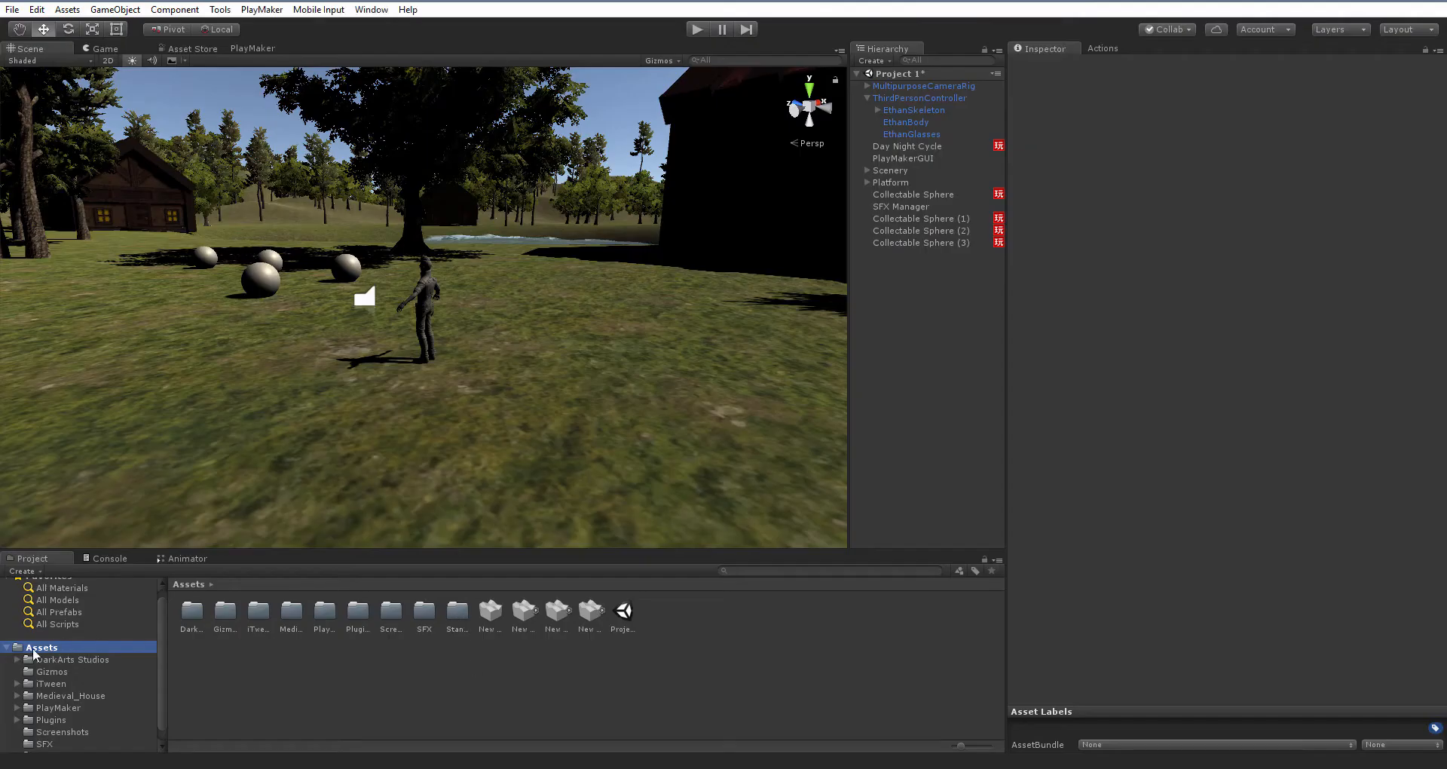
pyautogui.rightClick(698, 650)
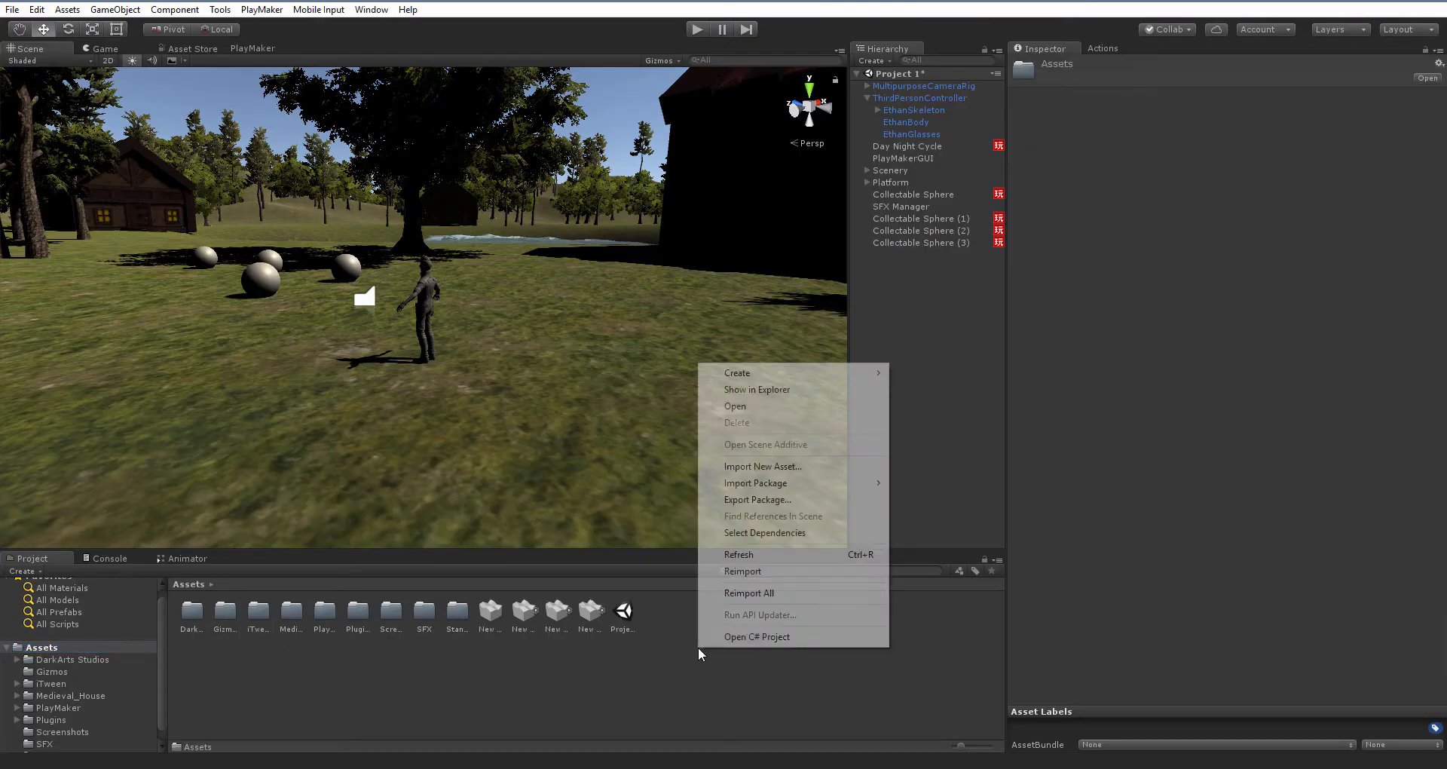
pyautogui.moveTo(837, 382)
pyautogui.click(984, 372)
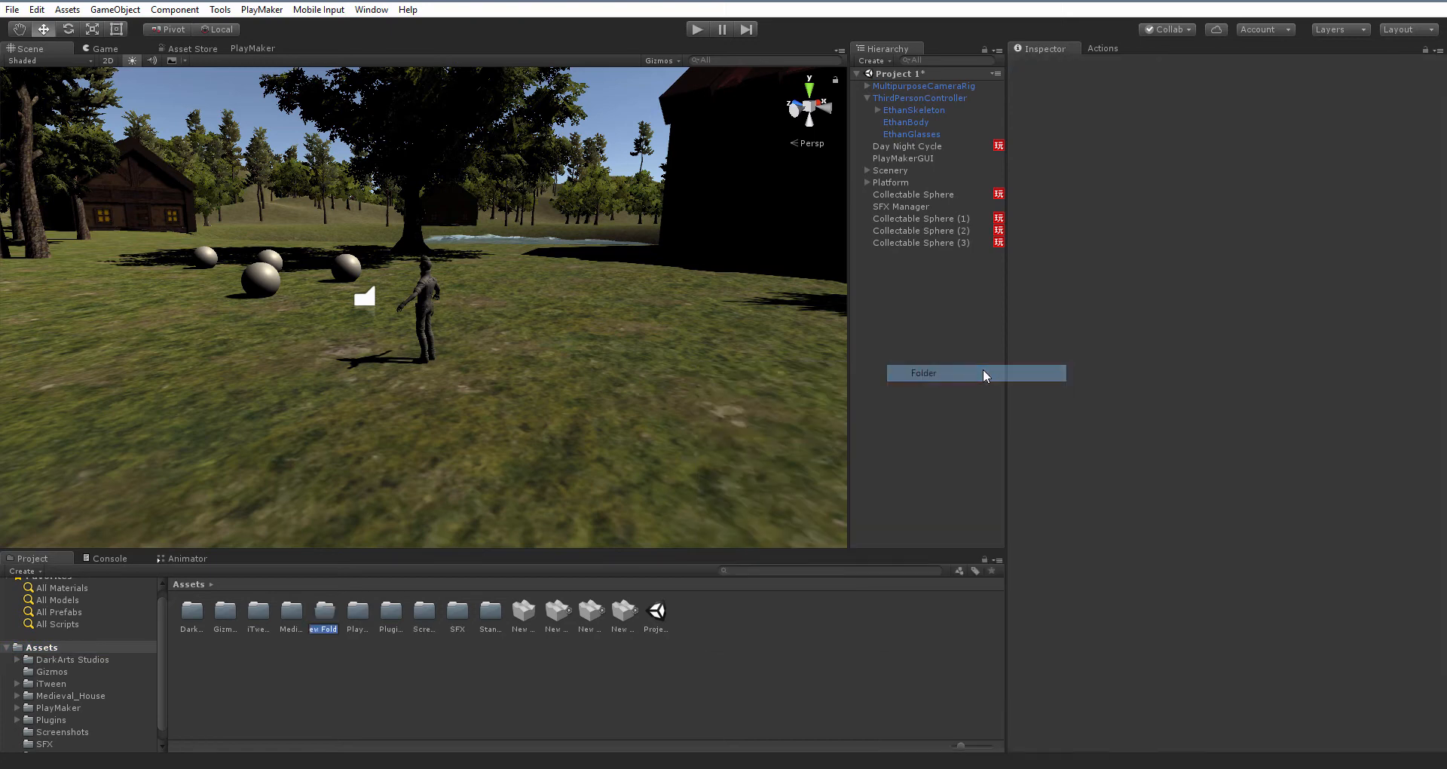
pyautogui.write('Ch')
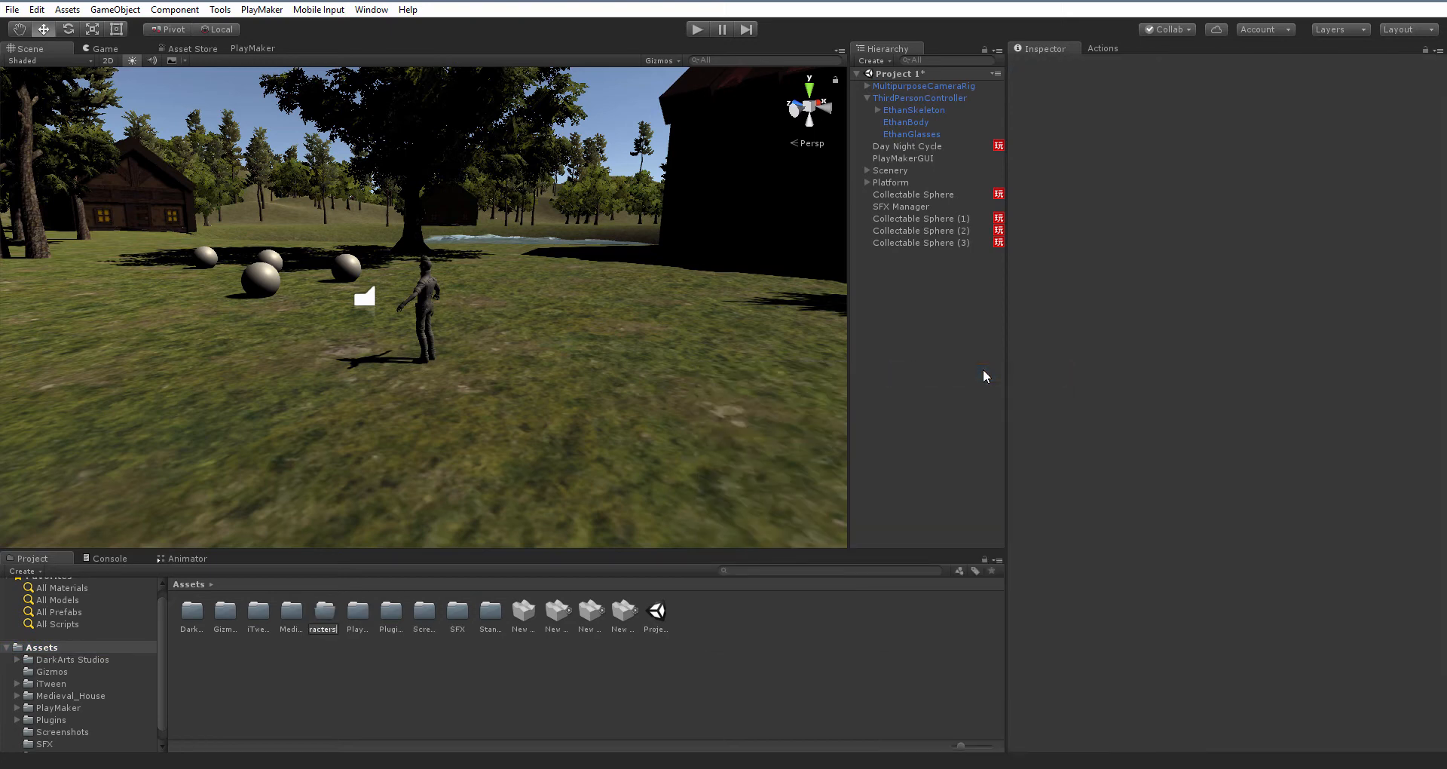
pyautogui.press('Return')
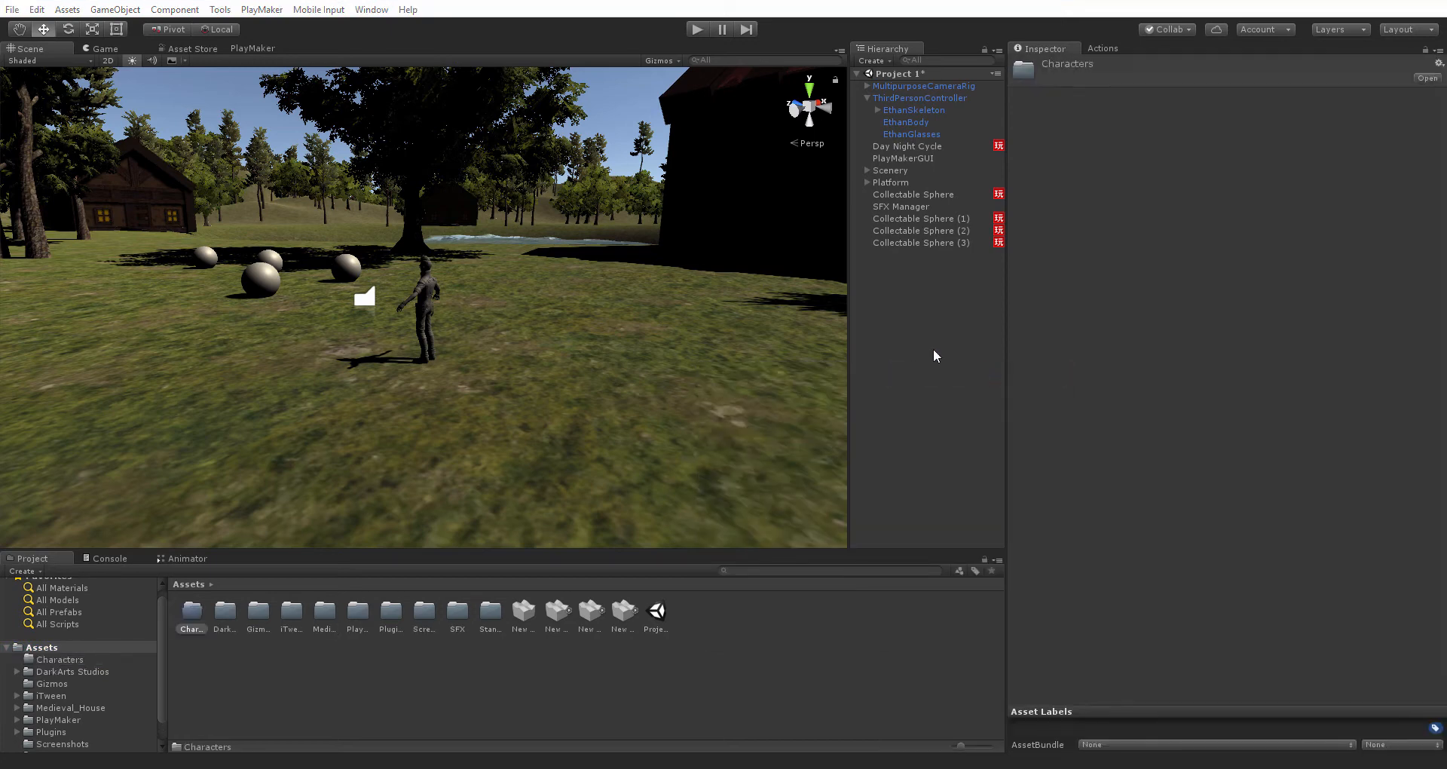
# Open the Characters folder and import The_Boss.fbx from the Desktop as a new asset
pyautogui.doubleClick(192, 612)
pyautogui.rightClick(238, 653)
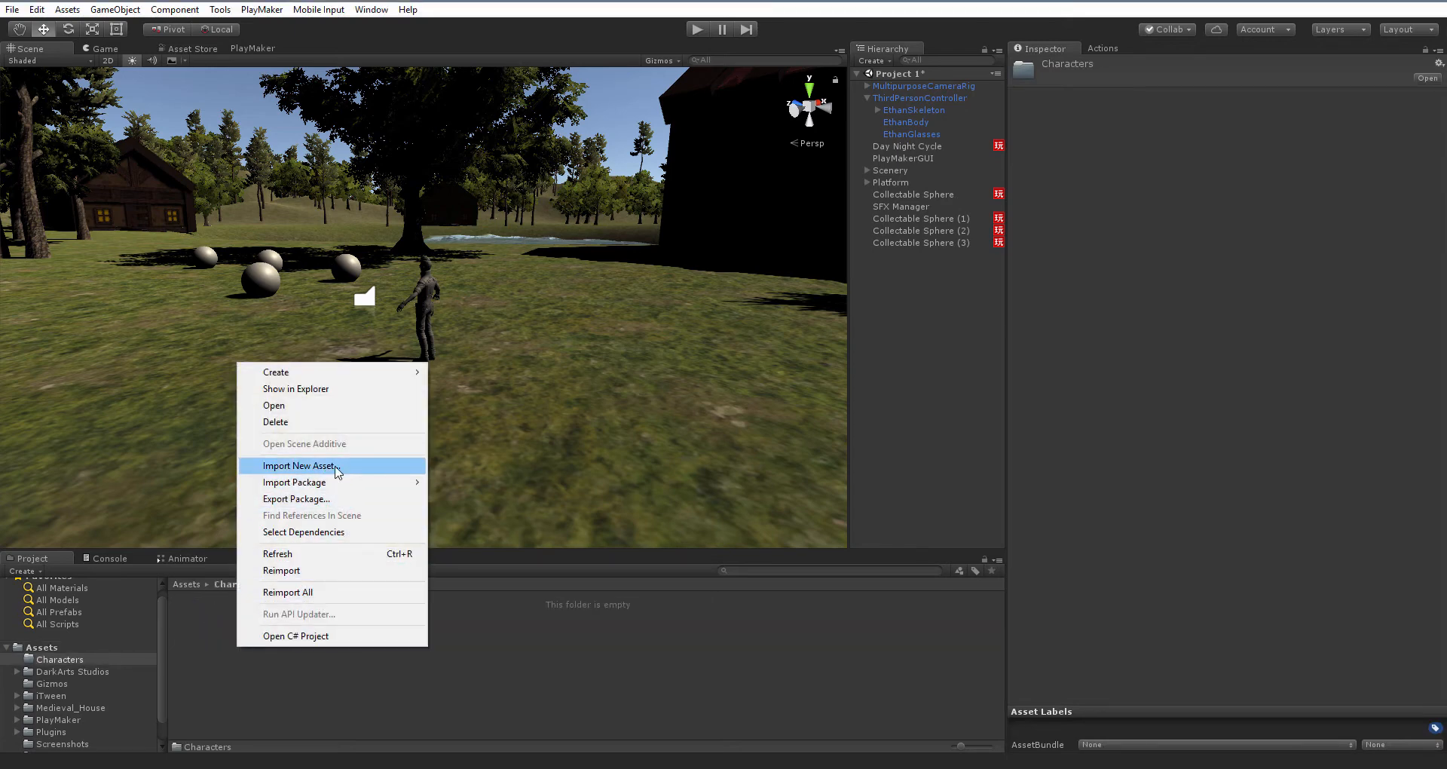
pyautogui.click(337, 466)
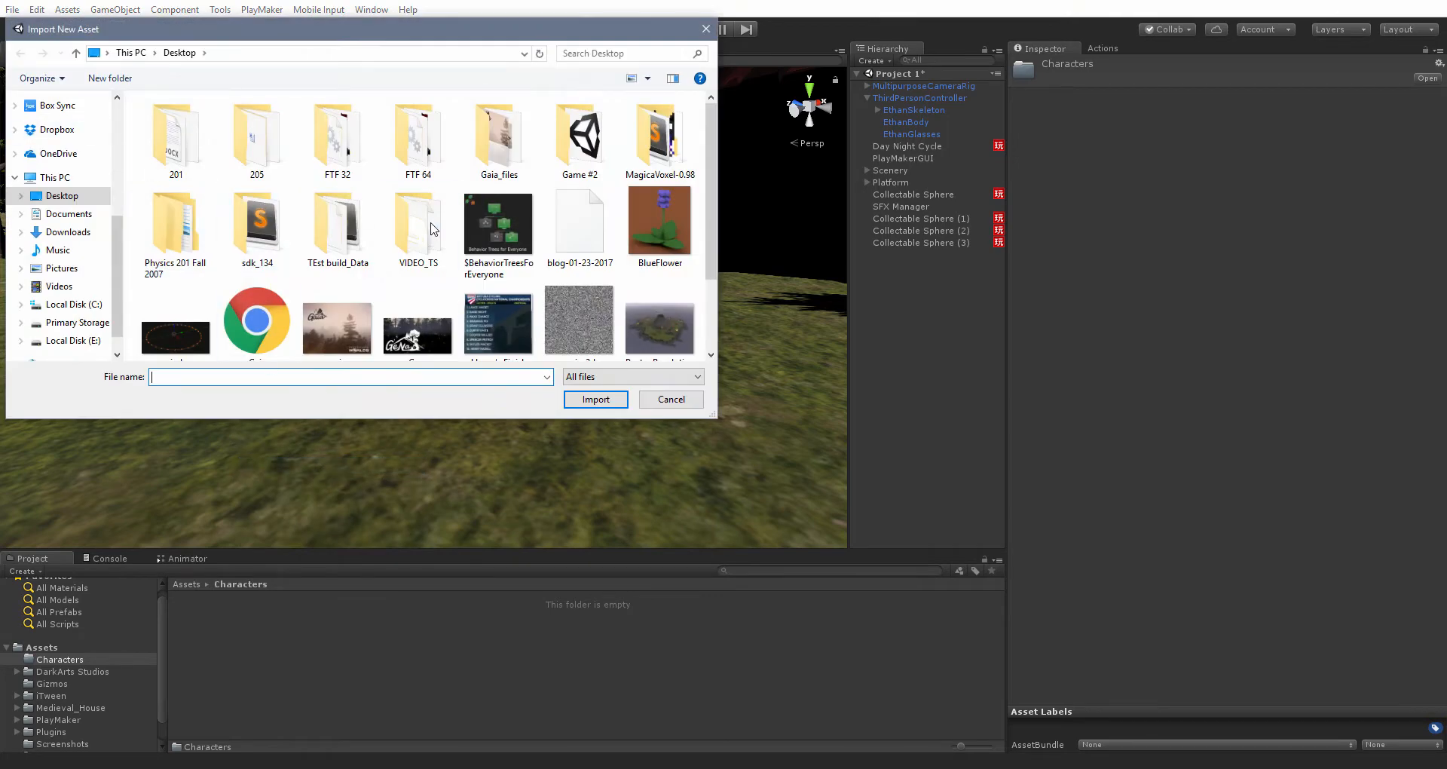
pyautogui.scroll(-1, 446, 230)
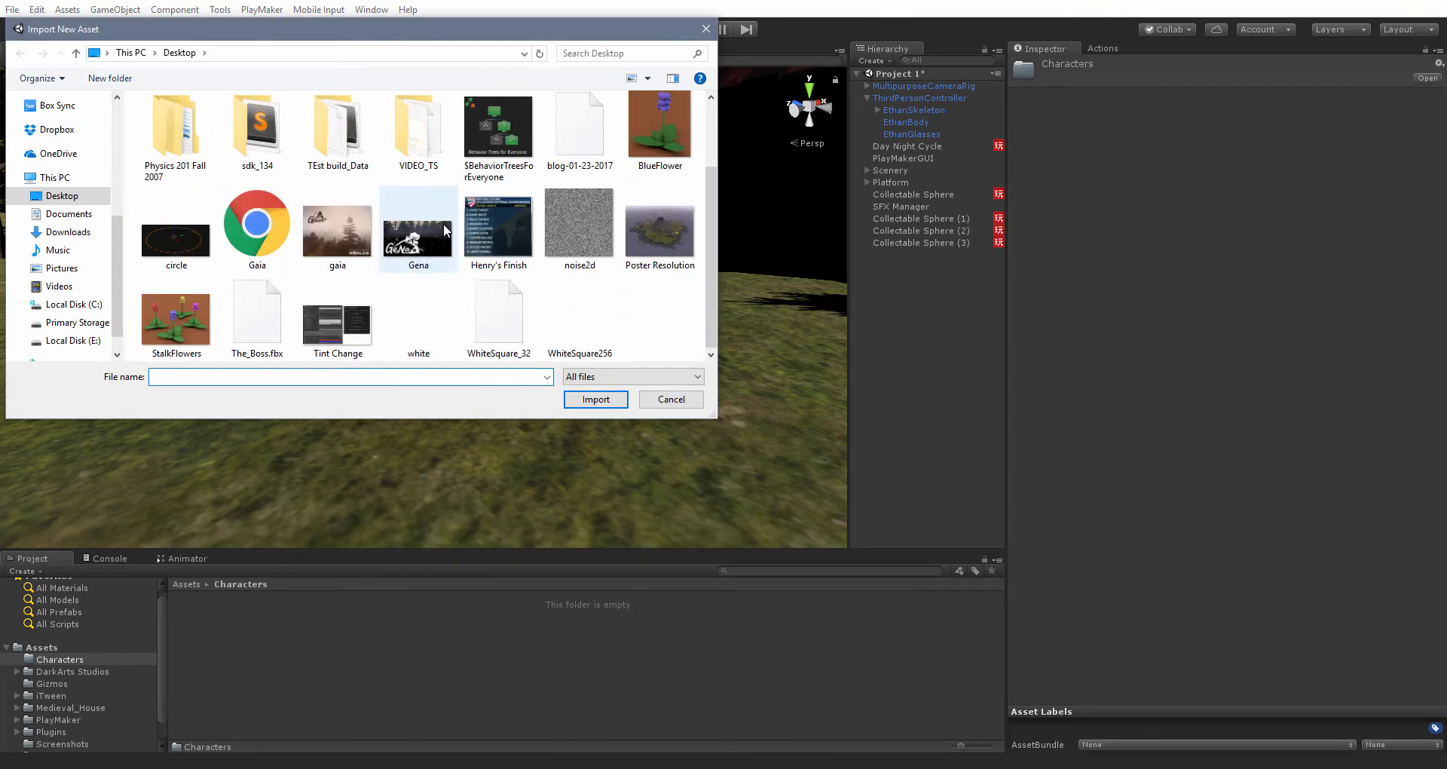
pyautogui.doubleClick(267, 315)
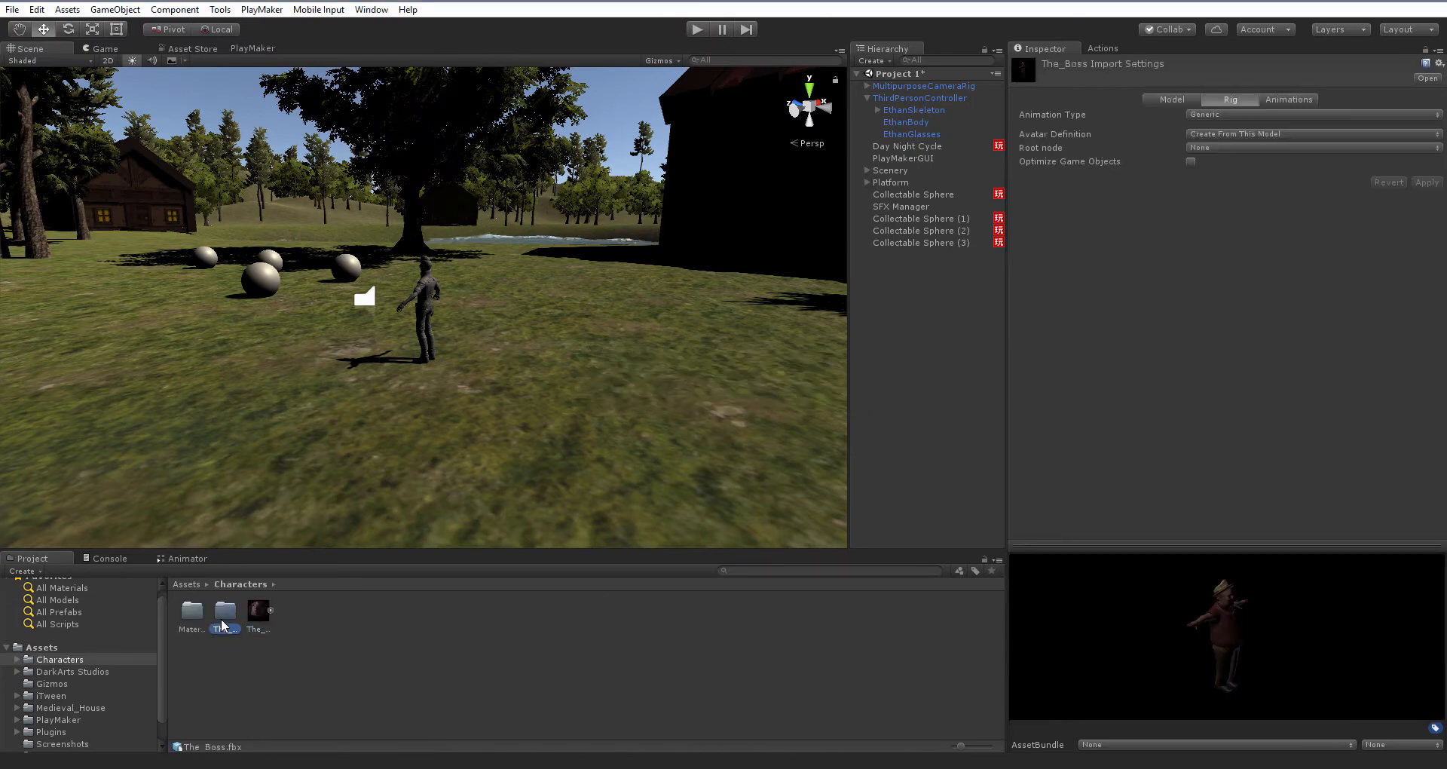
# Browse the imported Materials and The_Boss.fbm folders inside Characters
pyautogui.click(190, 612)
pyautogui.doubleClick(190, 612)
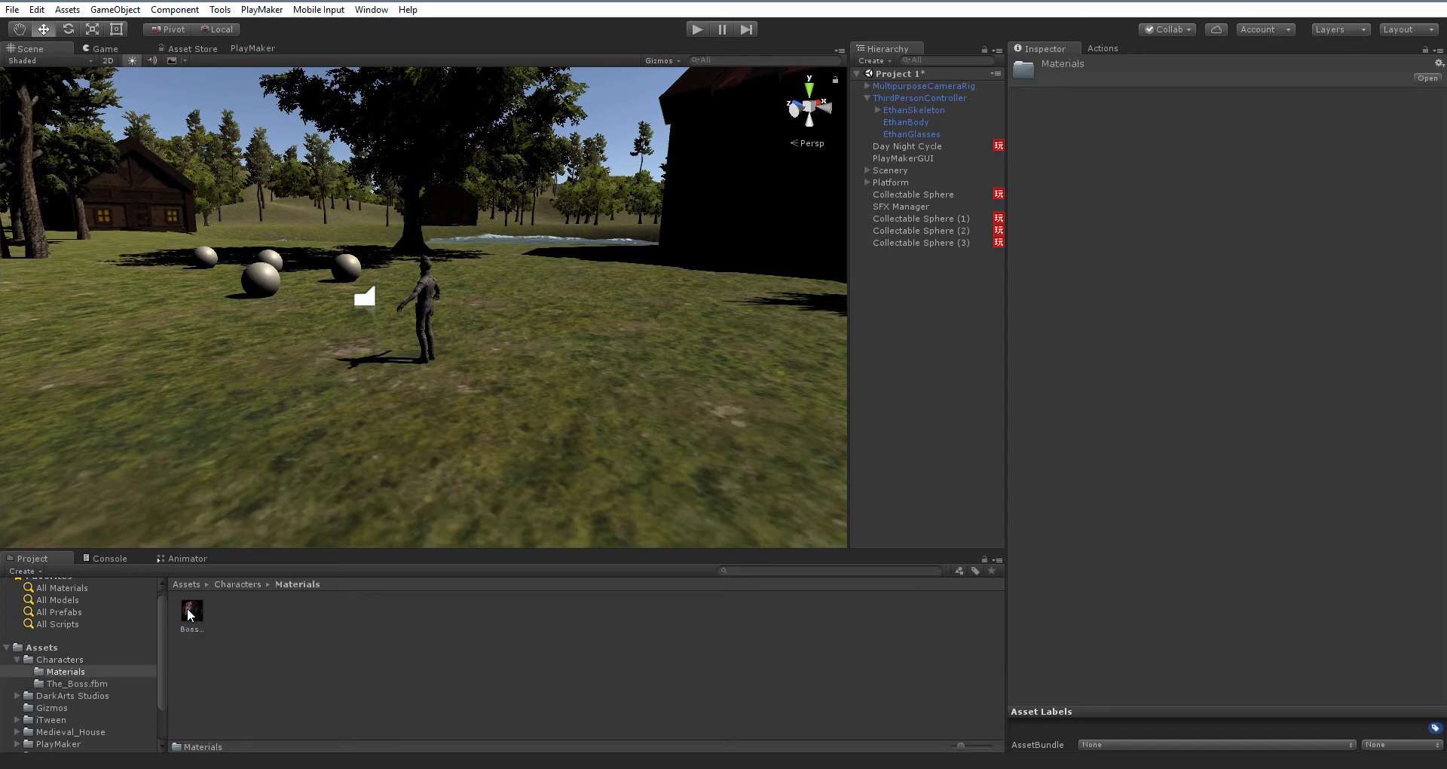
pyautogui.click(94, 683)
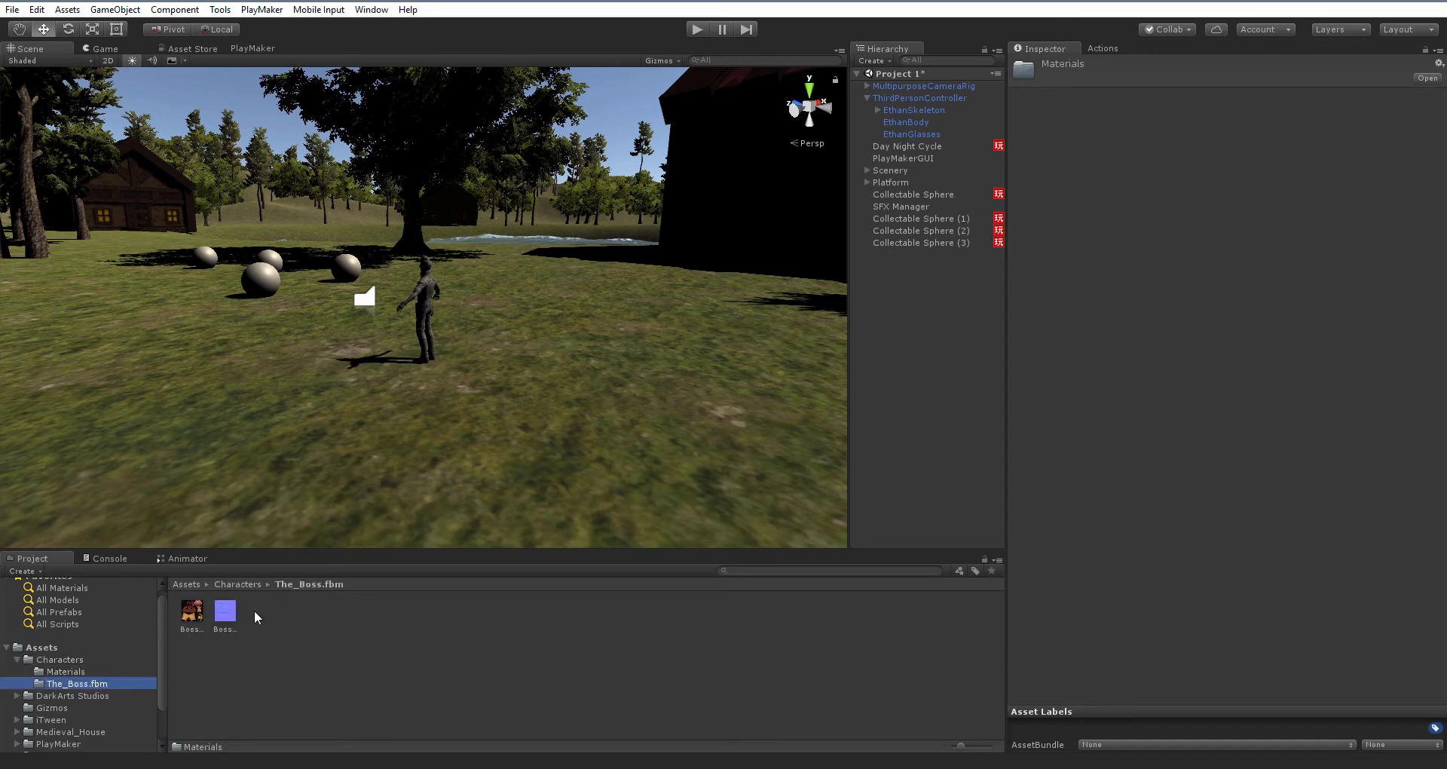
pyautogui.click(60, 660)
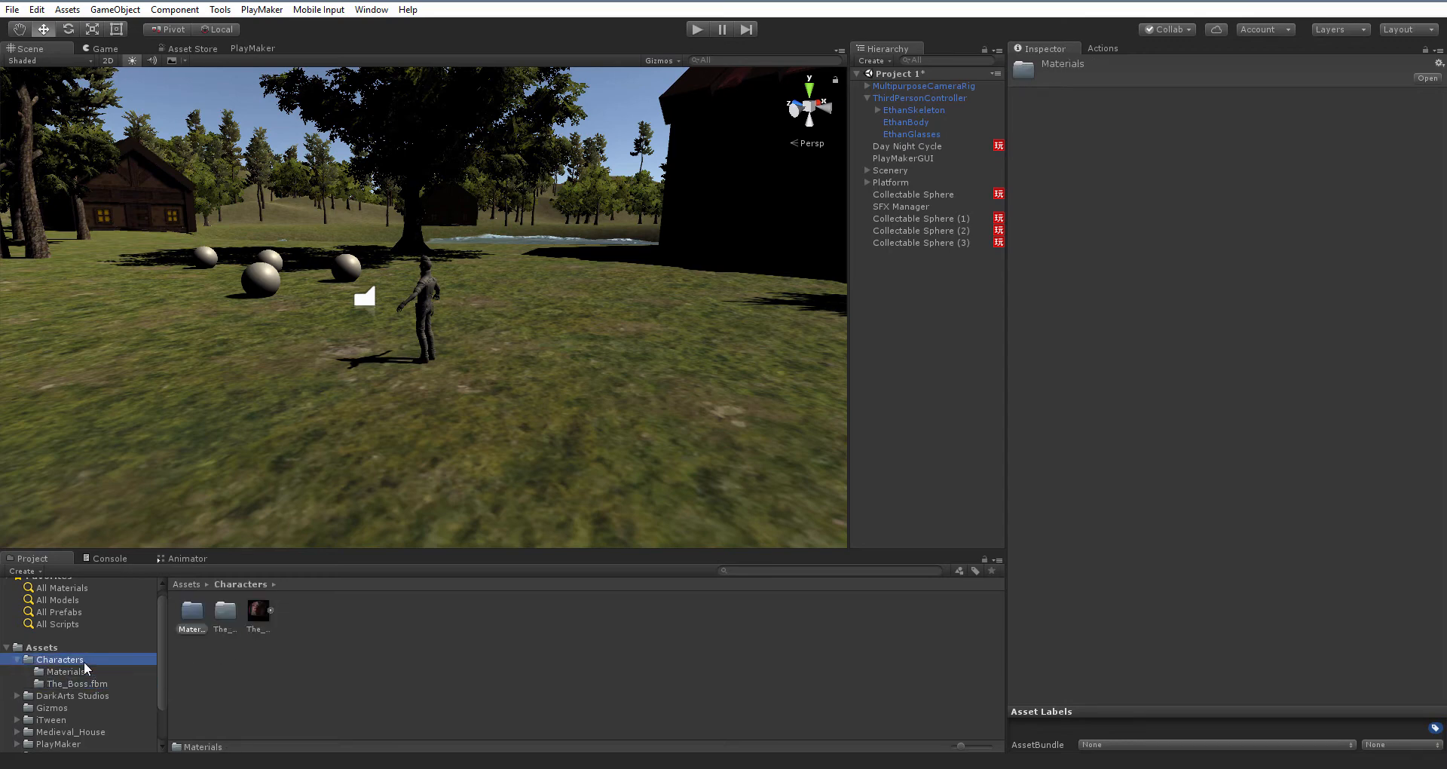
pyautogui.click(98, 672)
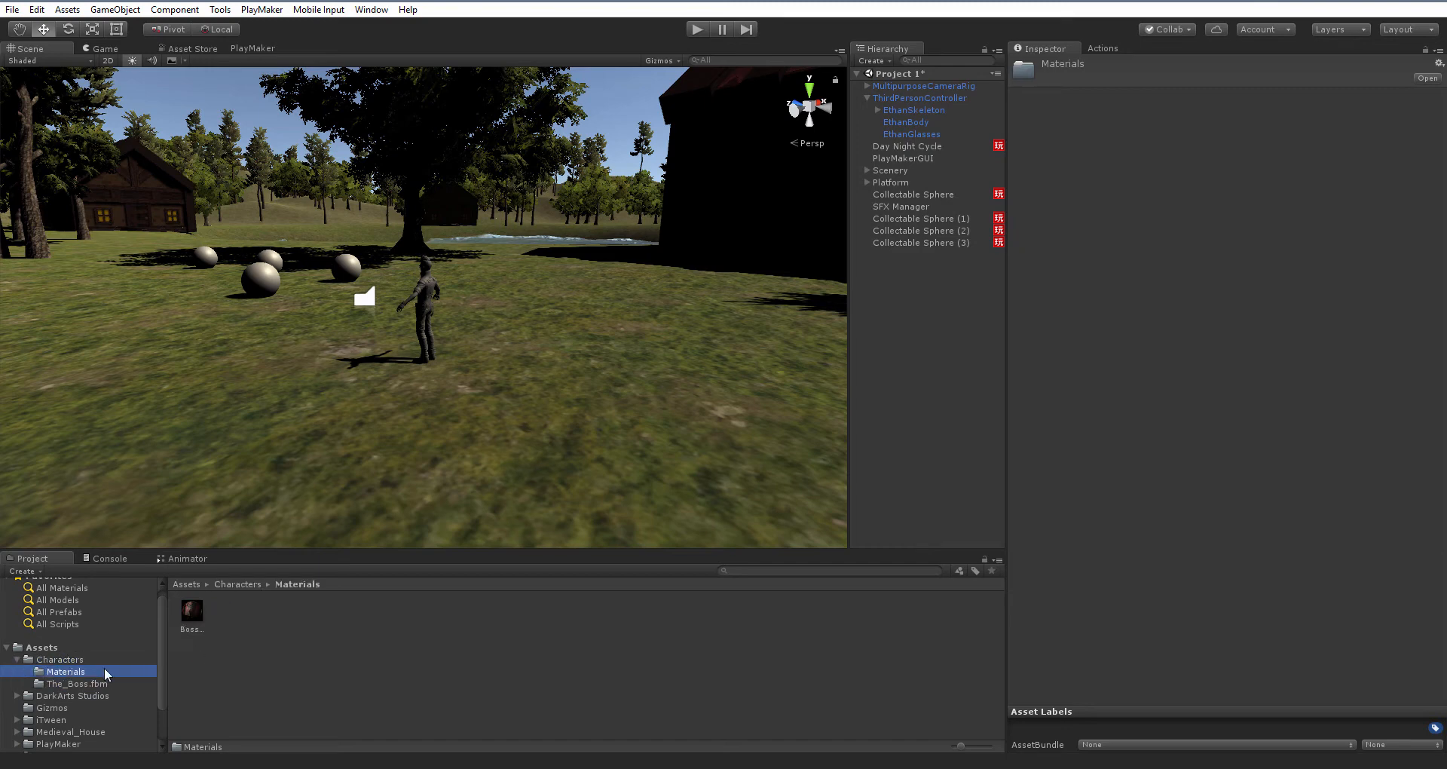
pyautogui.click(105, 683)
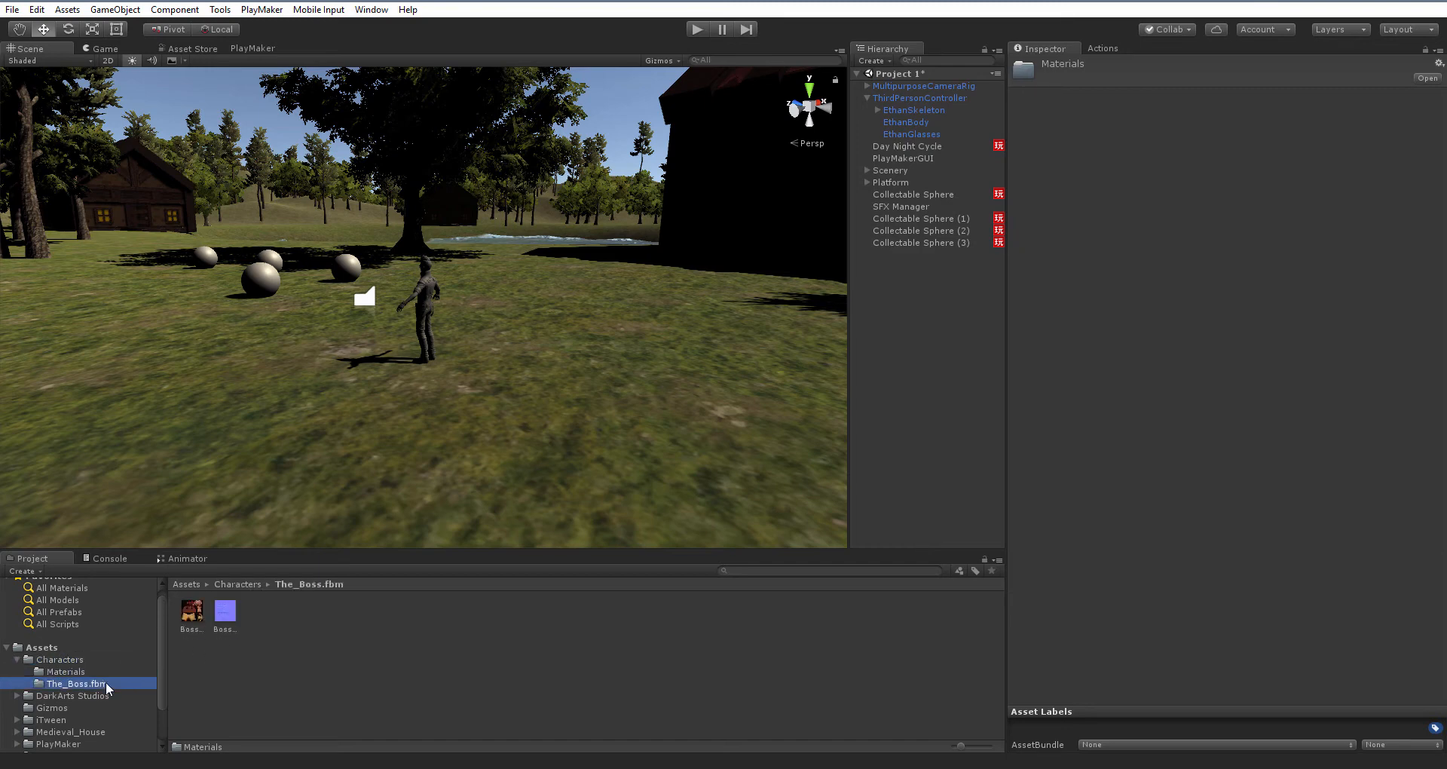
pyautogui.click(79, 660)
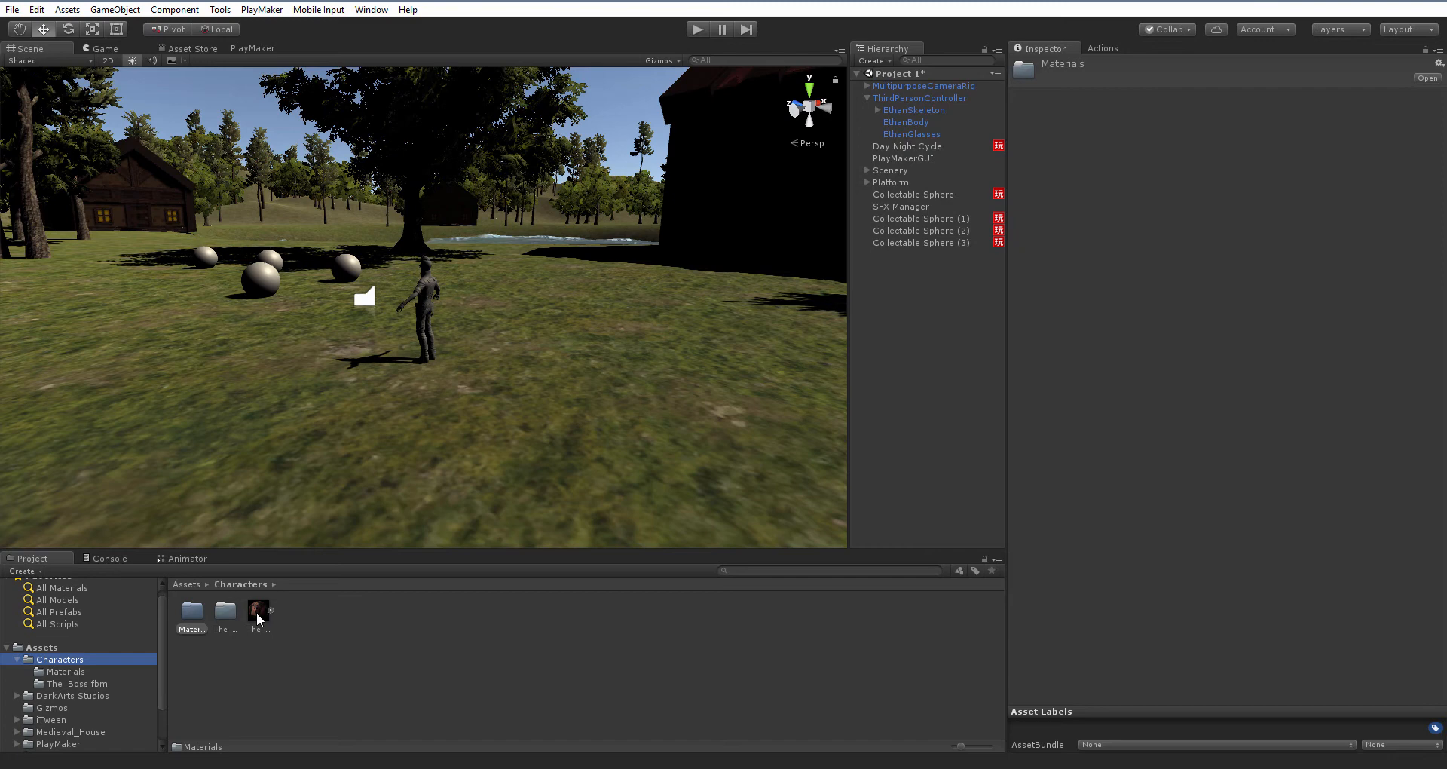
# Select The_Boss model and set its rig Animation Type to Humanoid, then apply the import settings
pyautogui.click(258, 615)
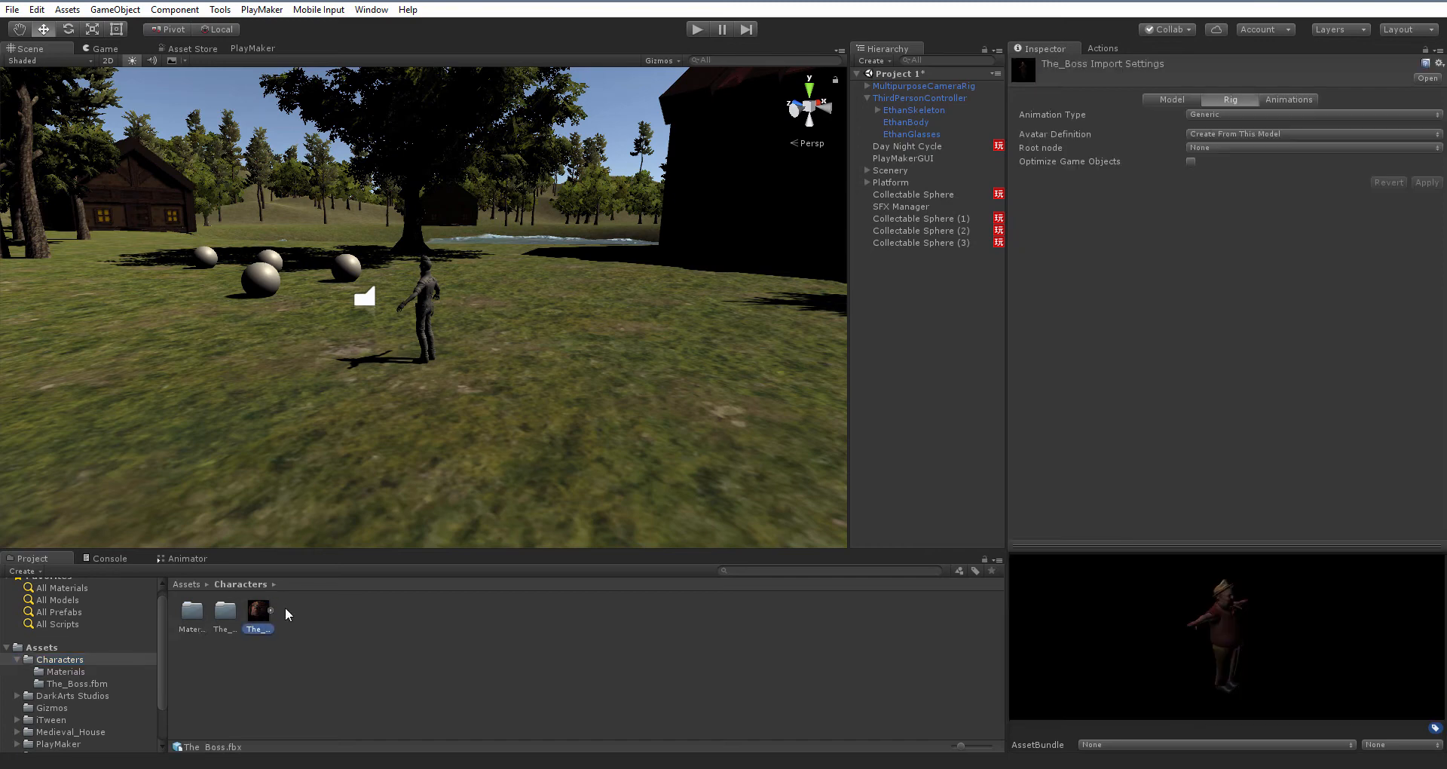
pyautogui.click(1218, 114)
pyautogui.click(1242, 181)
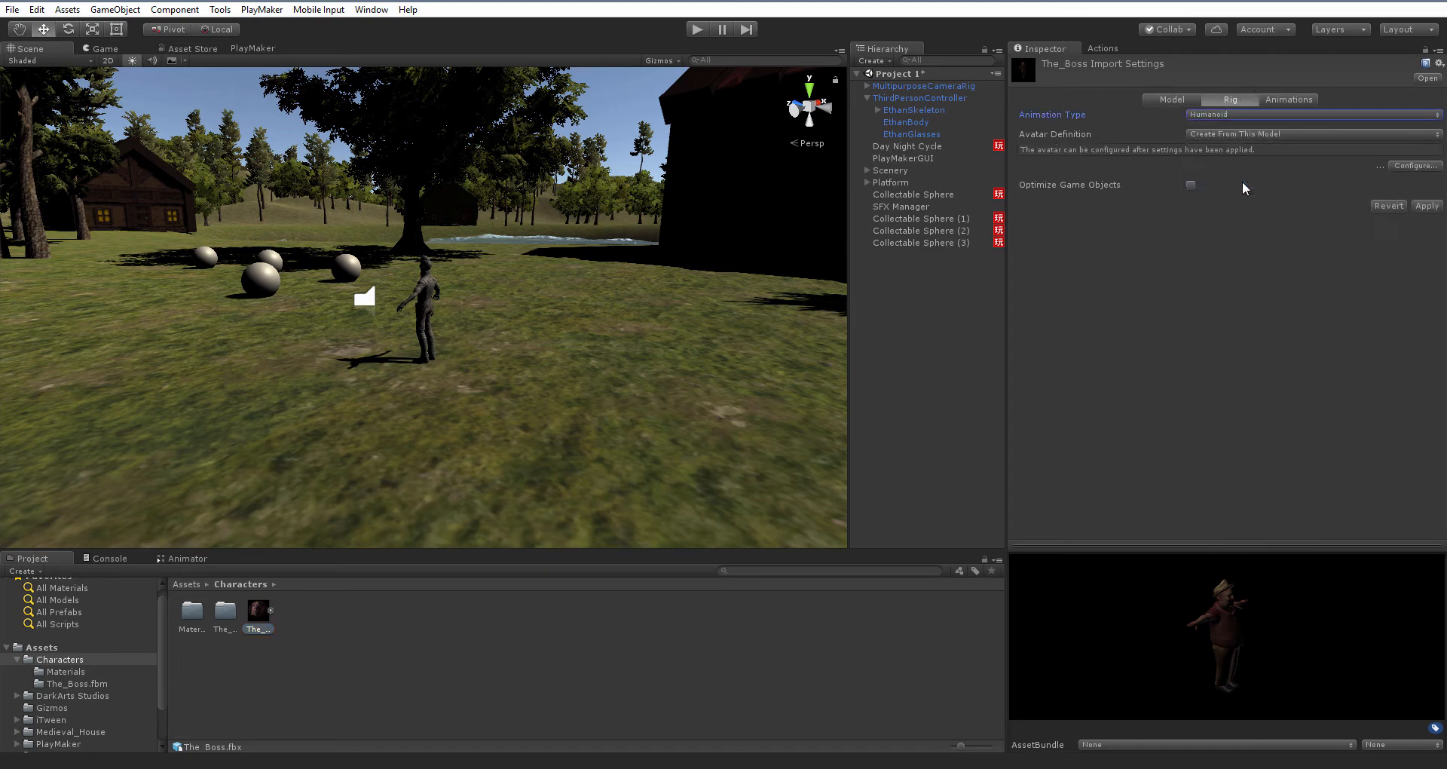
pyautogui.click(1425, 207)
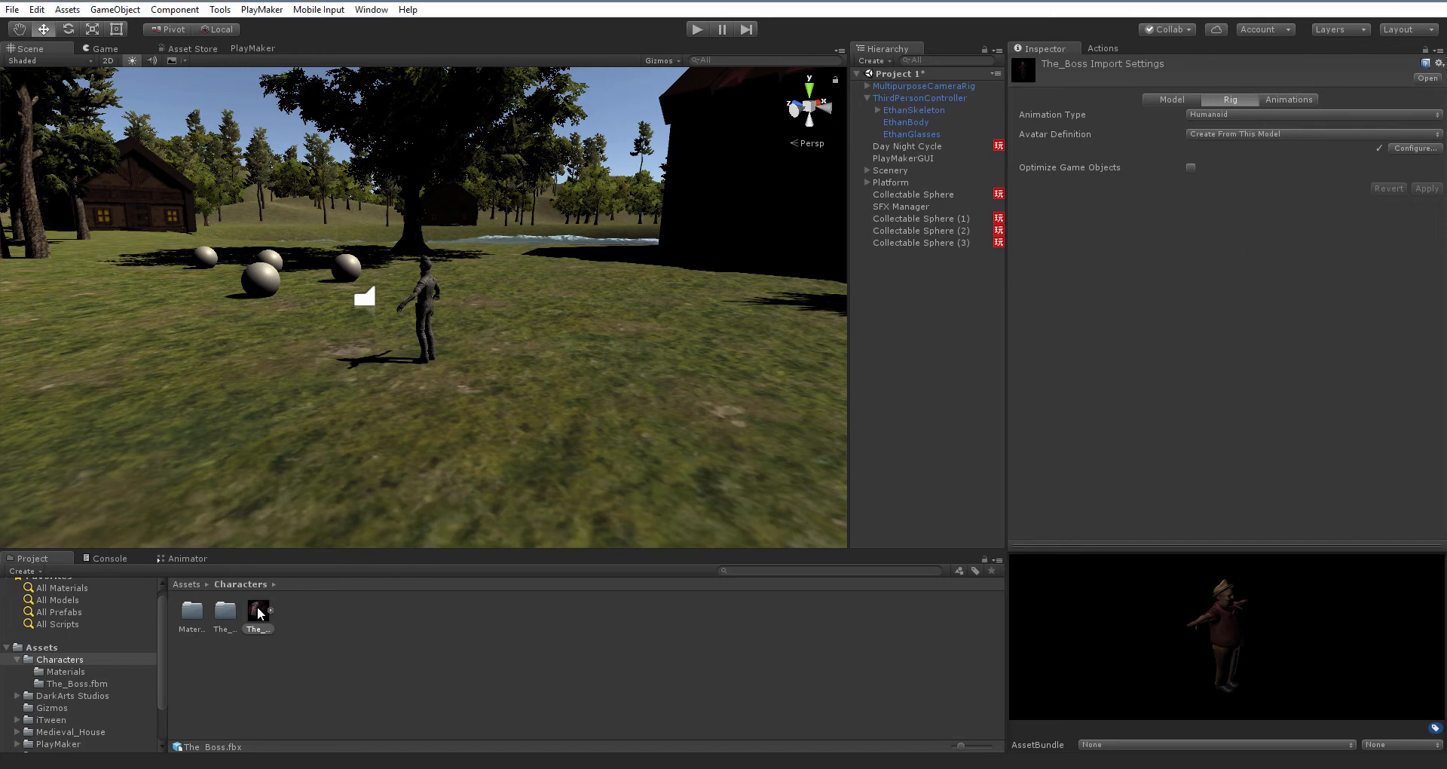
# Place The_Boss model into the scene and parent it under ThirdPersonController
pyautogui.moveTo(258, 612); pyautogui.dragTo(479, 377)
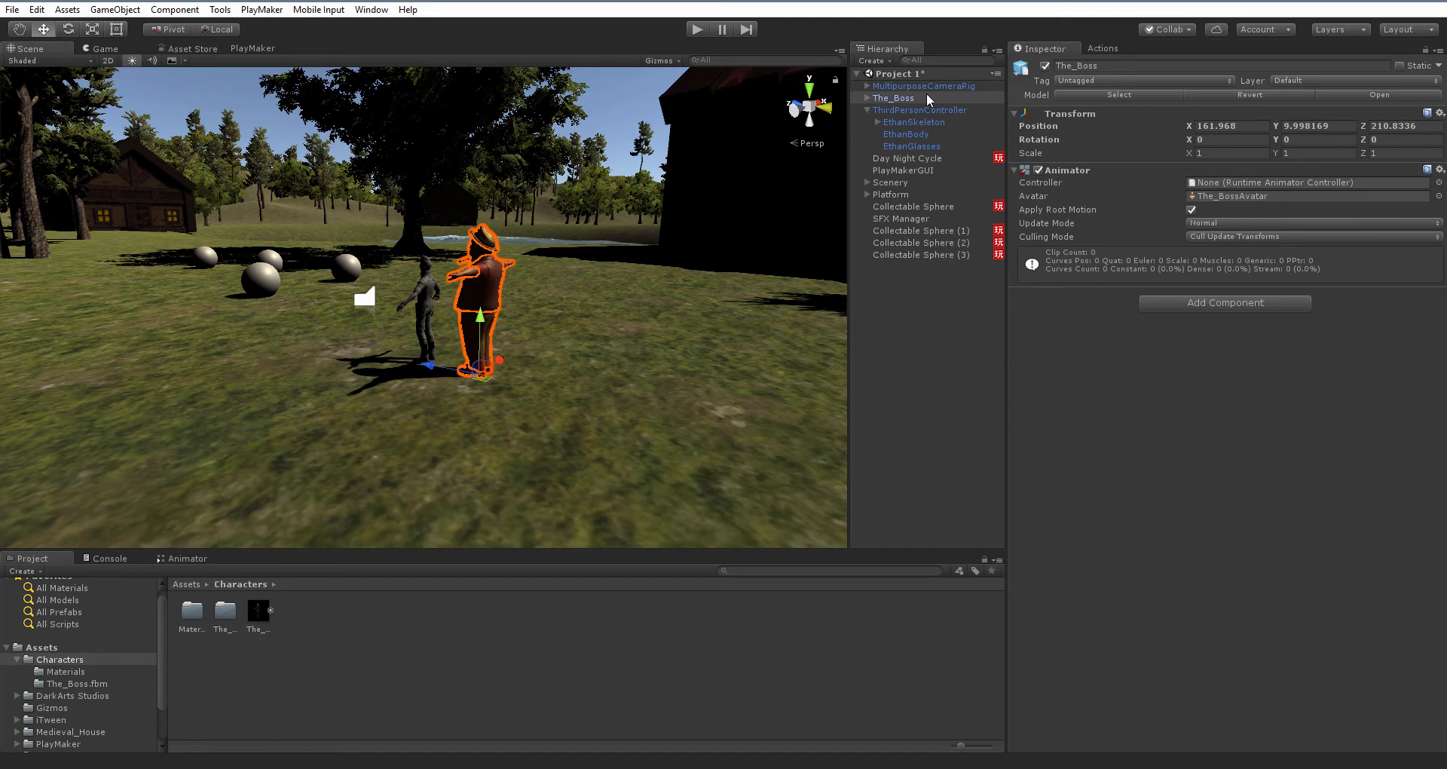
pyautogui.click(895, 102)
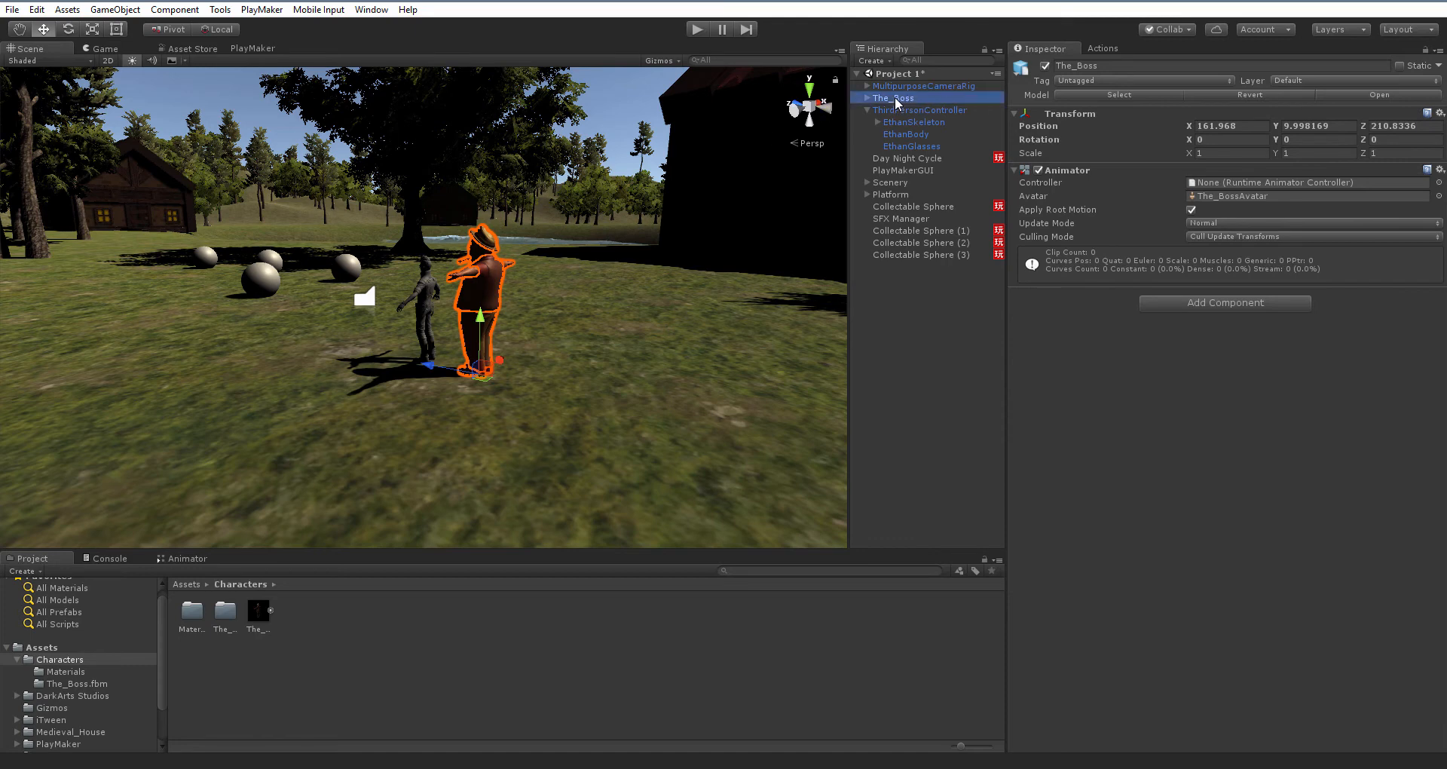
pyautogui.moveTo(896, 102); pyautogui.dragTo(902, 113)
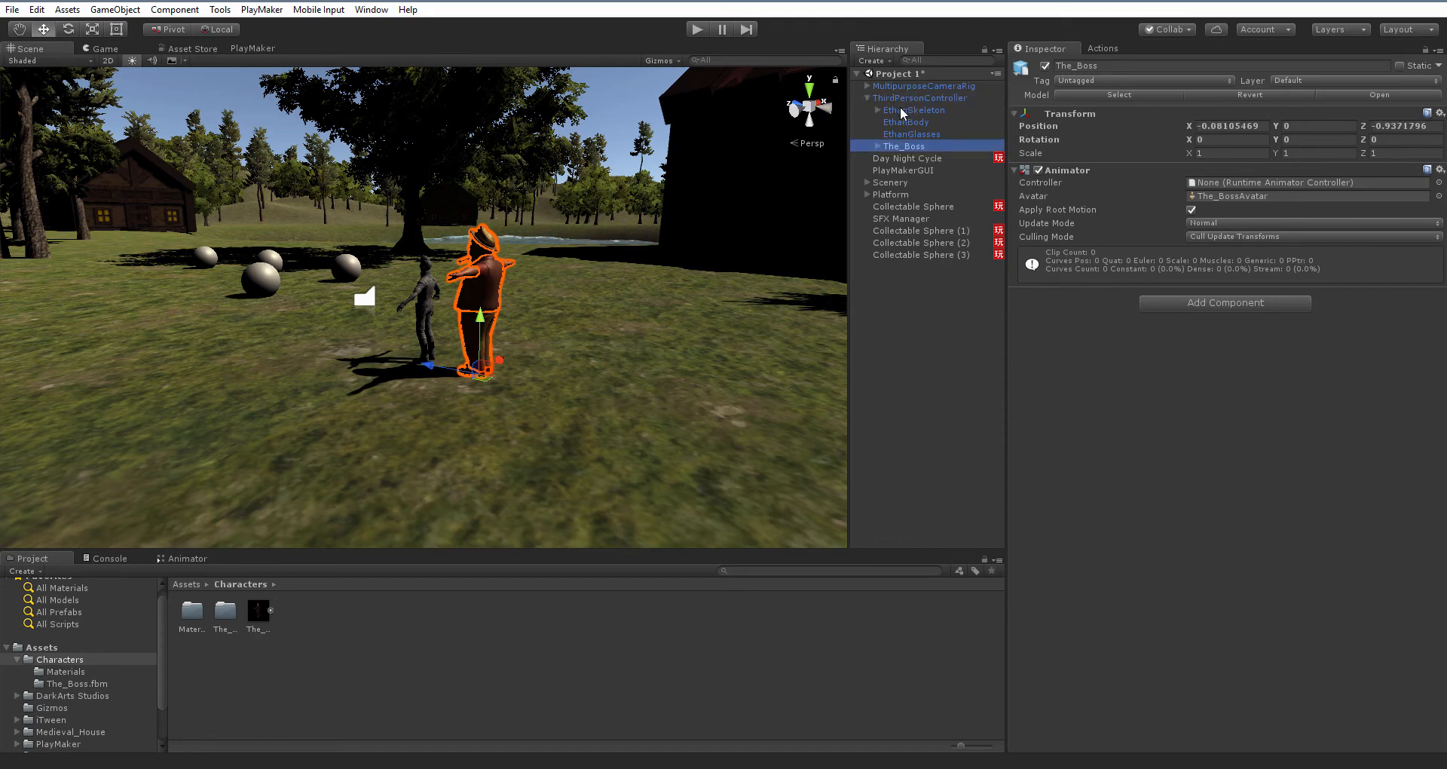
# Reset The_Boss object's Transform so it sits at the controller's origin
pyautogui.click(1440, 113)
pyautogui.click(1353, 252)
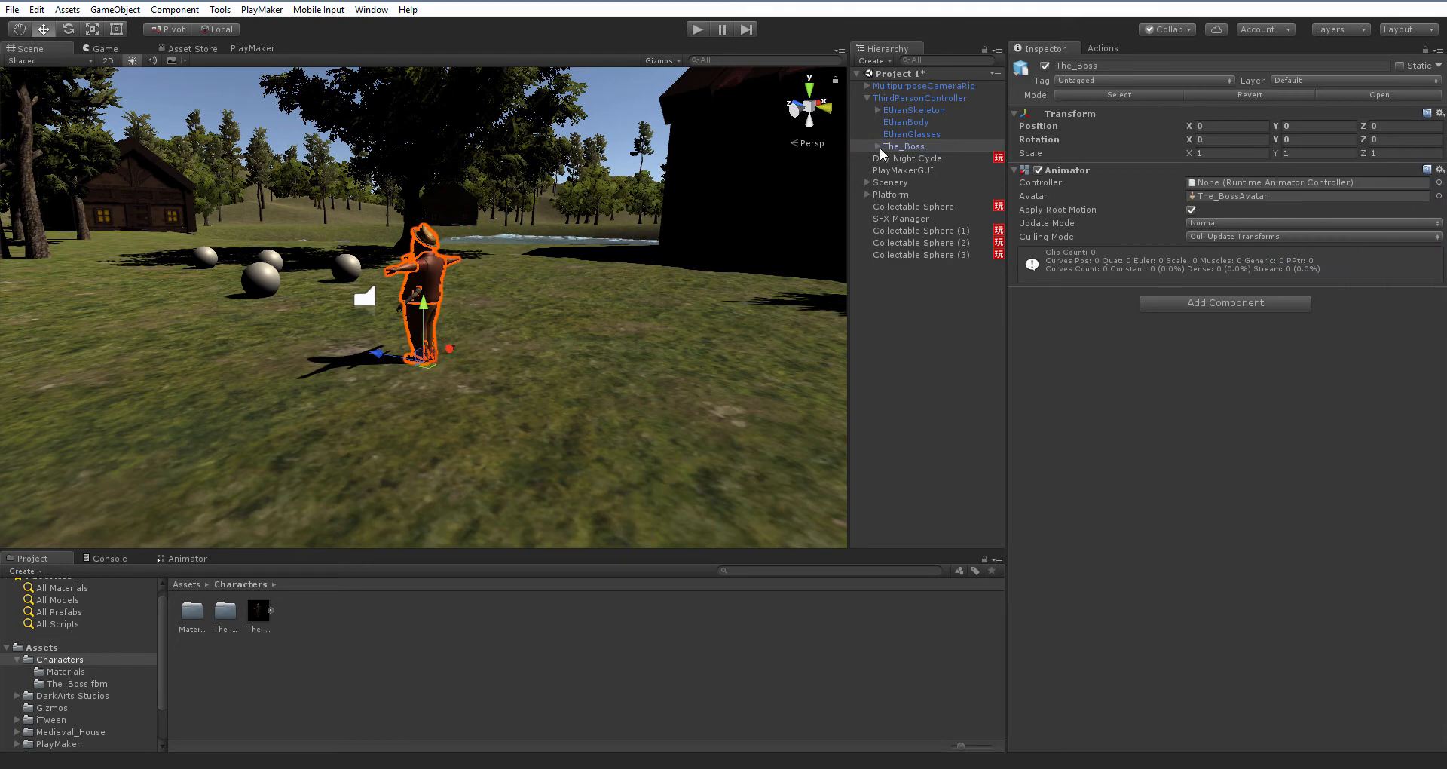
# Select EthanSkeleton, EthanBody and EthanGlasses together and deactivate them
pyautogui.click(896, 134)
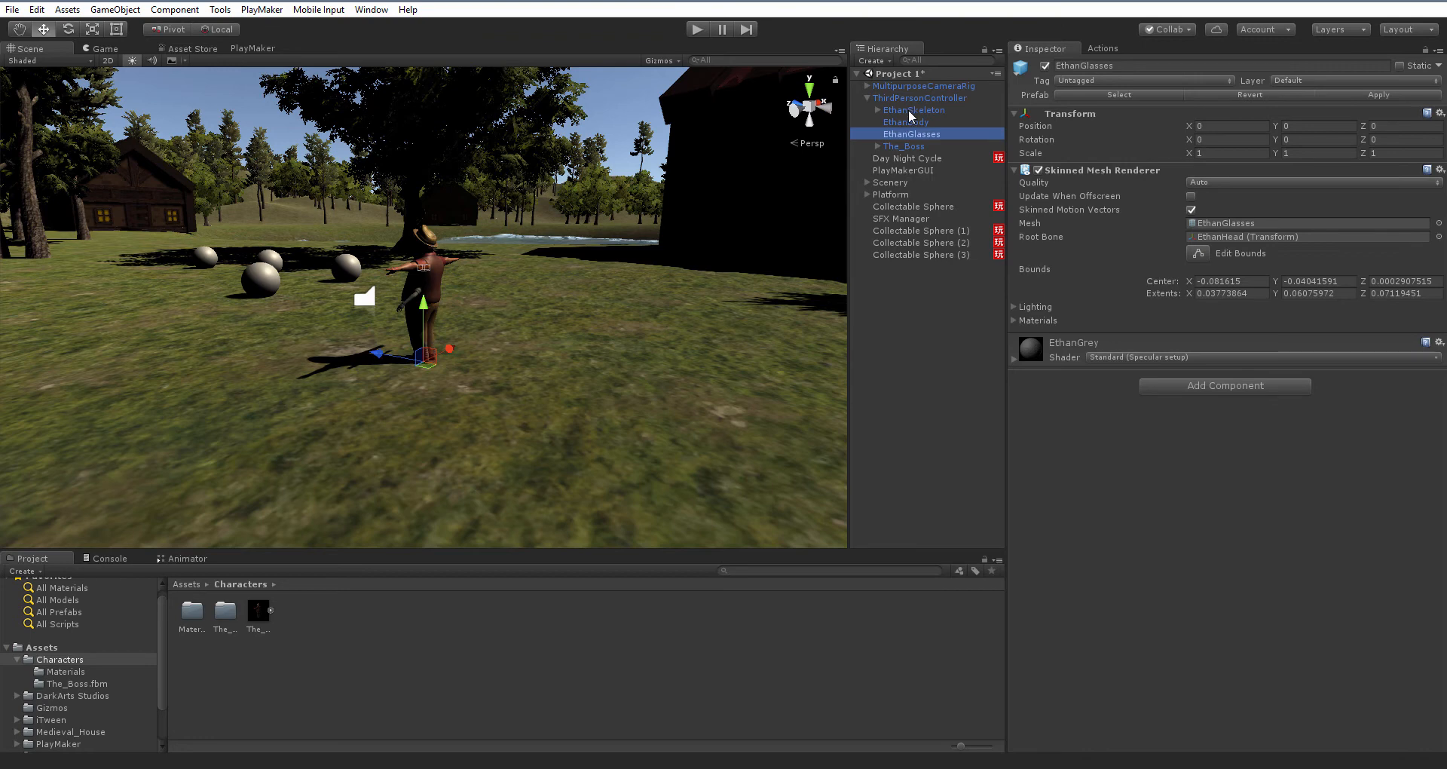
pyautogui.keyDown('shift'); pyautogui.click(911, 110); pyautogui.keyUp('shift')
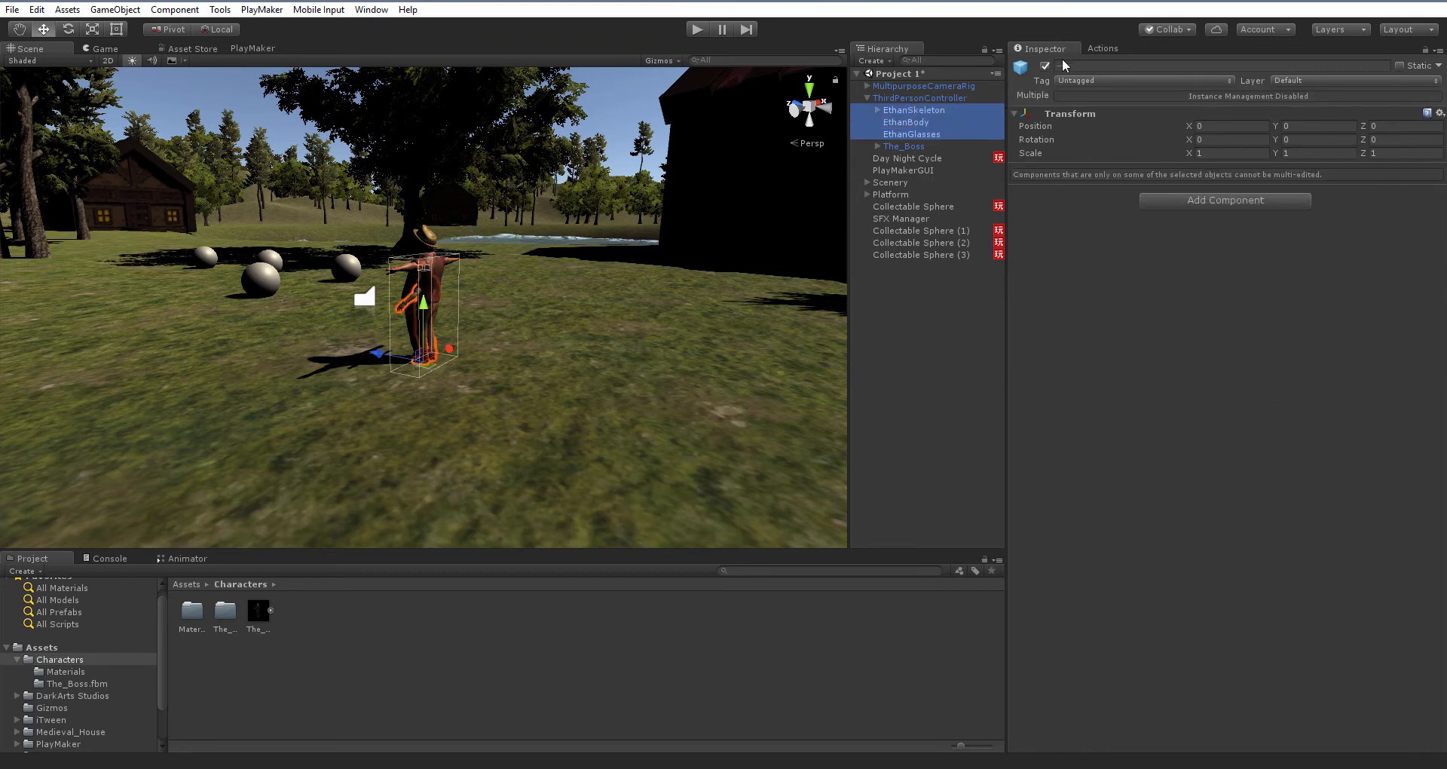
pyautogui.click(1044, 67)
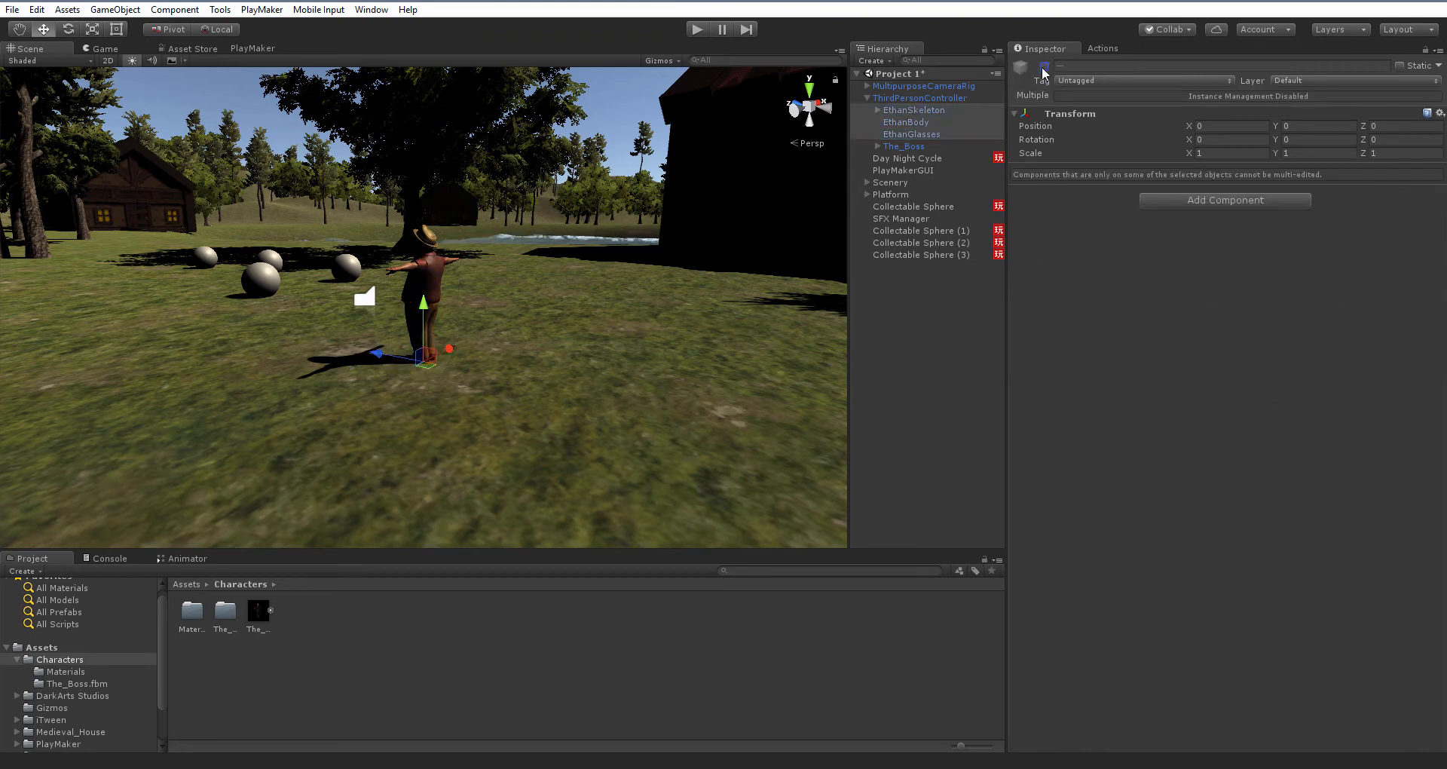
# Expand The_Boss in the hierarchy and inspect its hips and mesh child objects
pyautogui.click(879, 145)
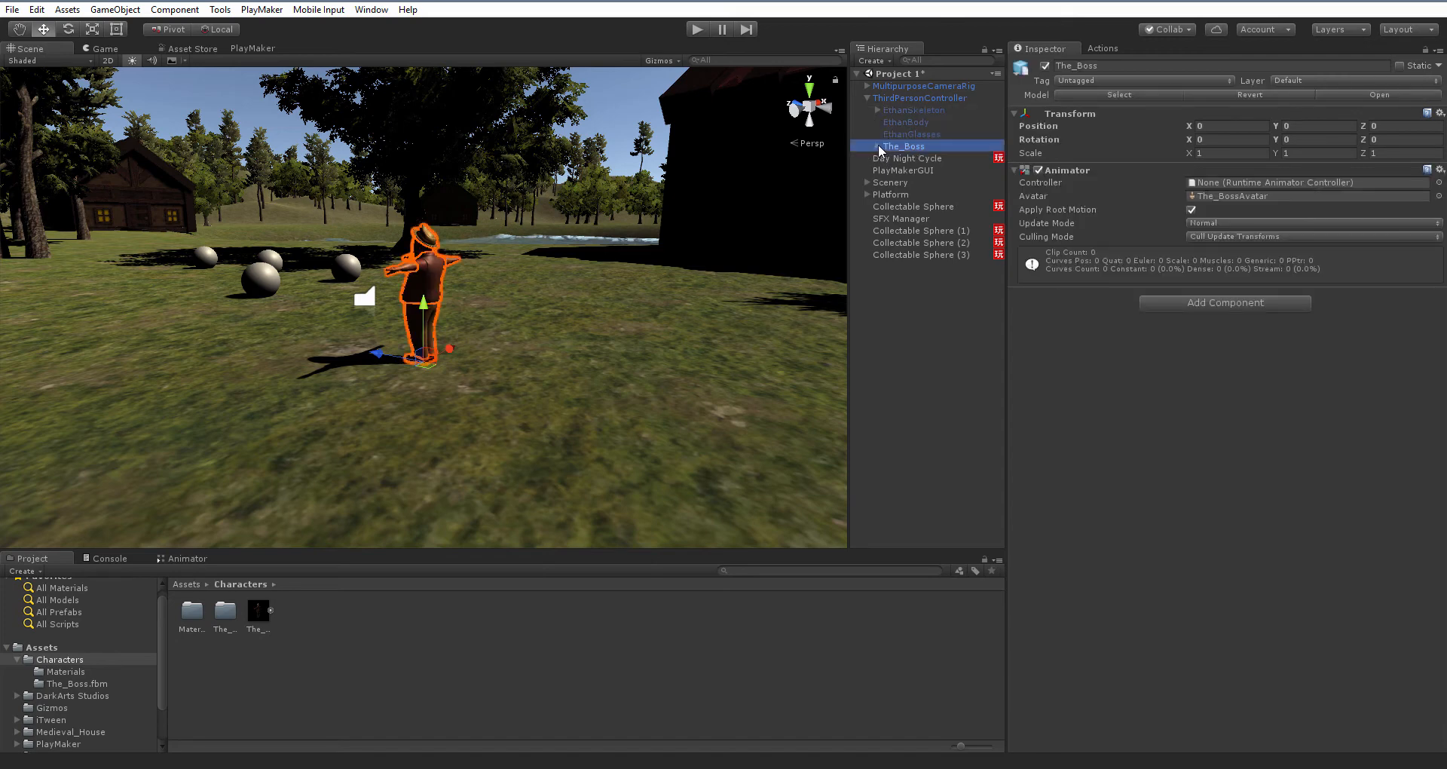
pyautogui.click(878, 147)
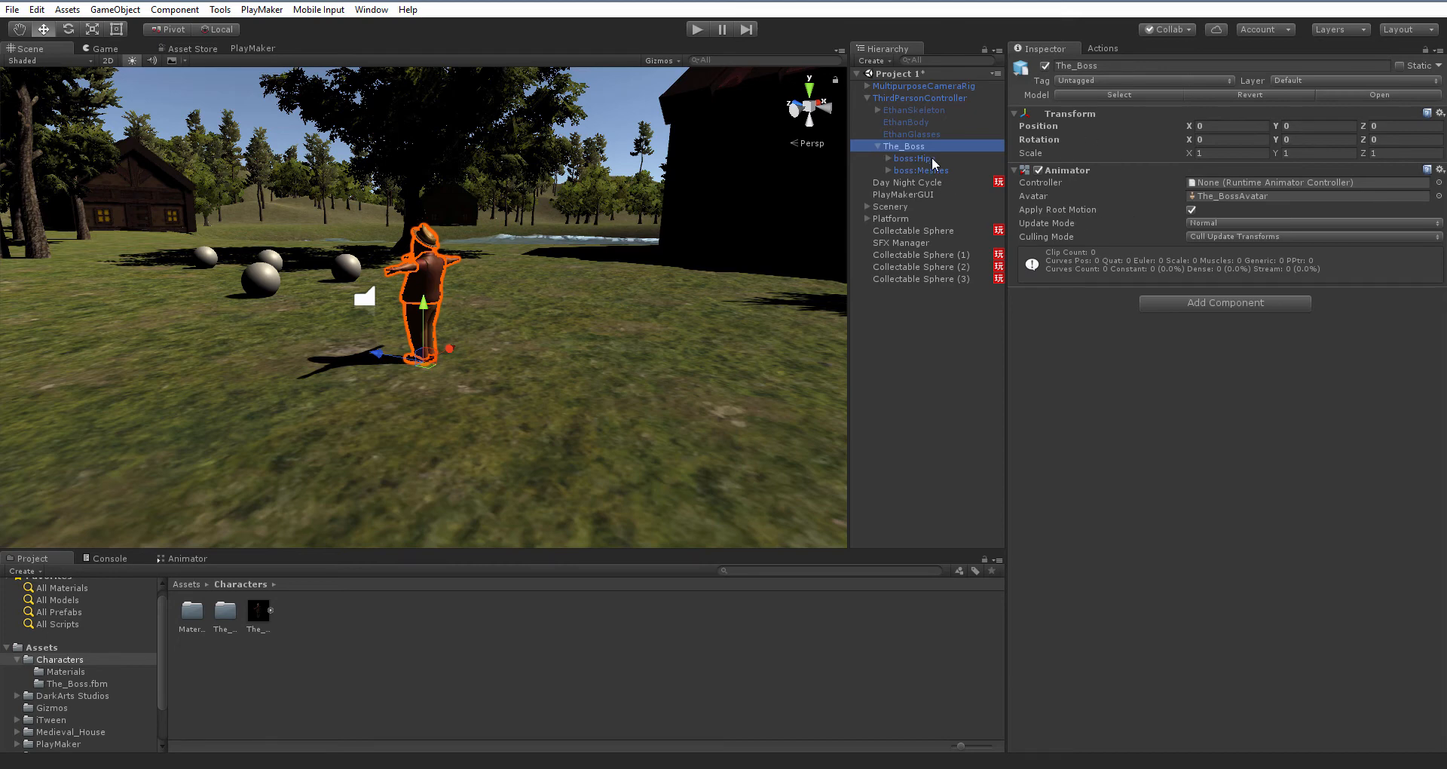
pyautogui.click(889, 157)
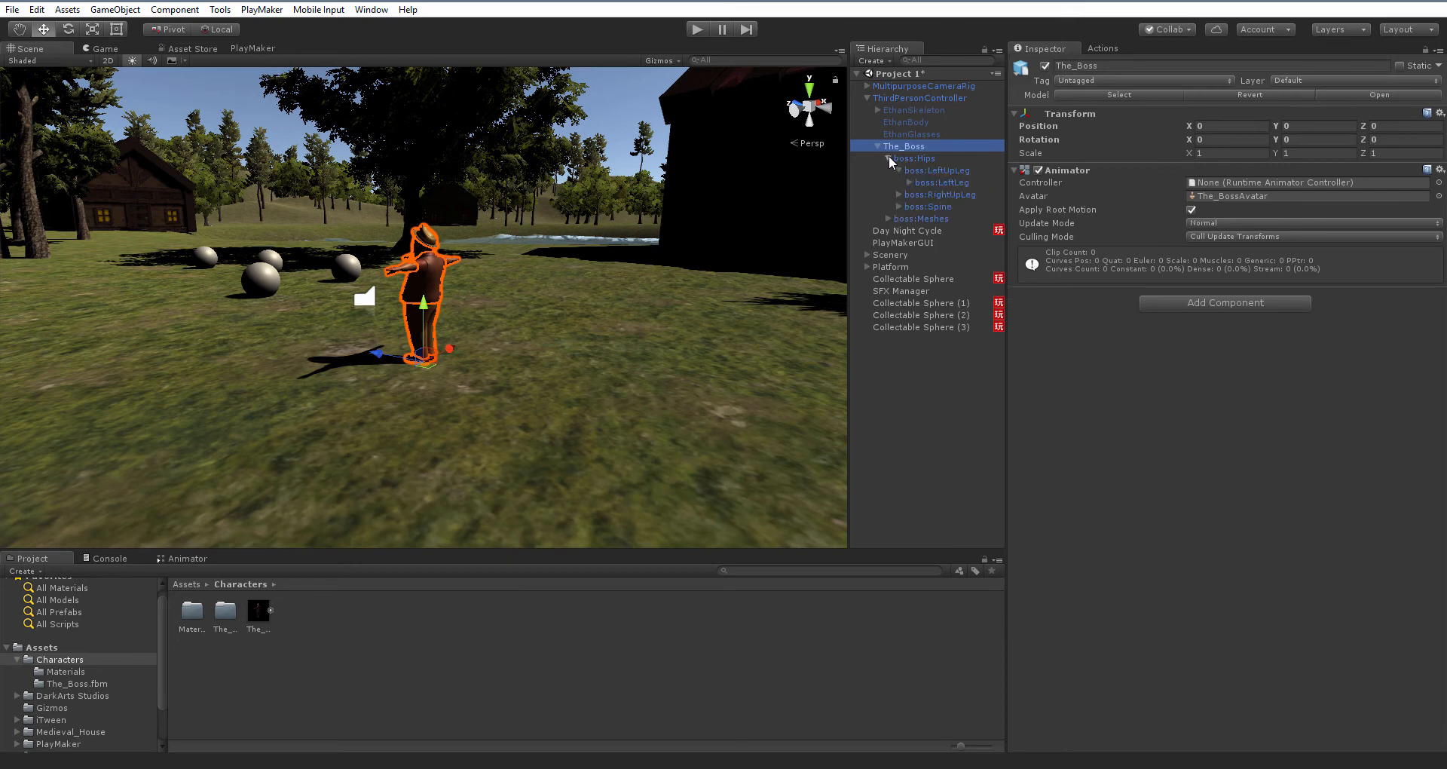
pyautogui.click(888, 158)
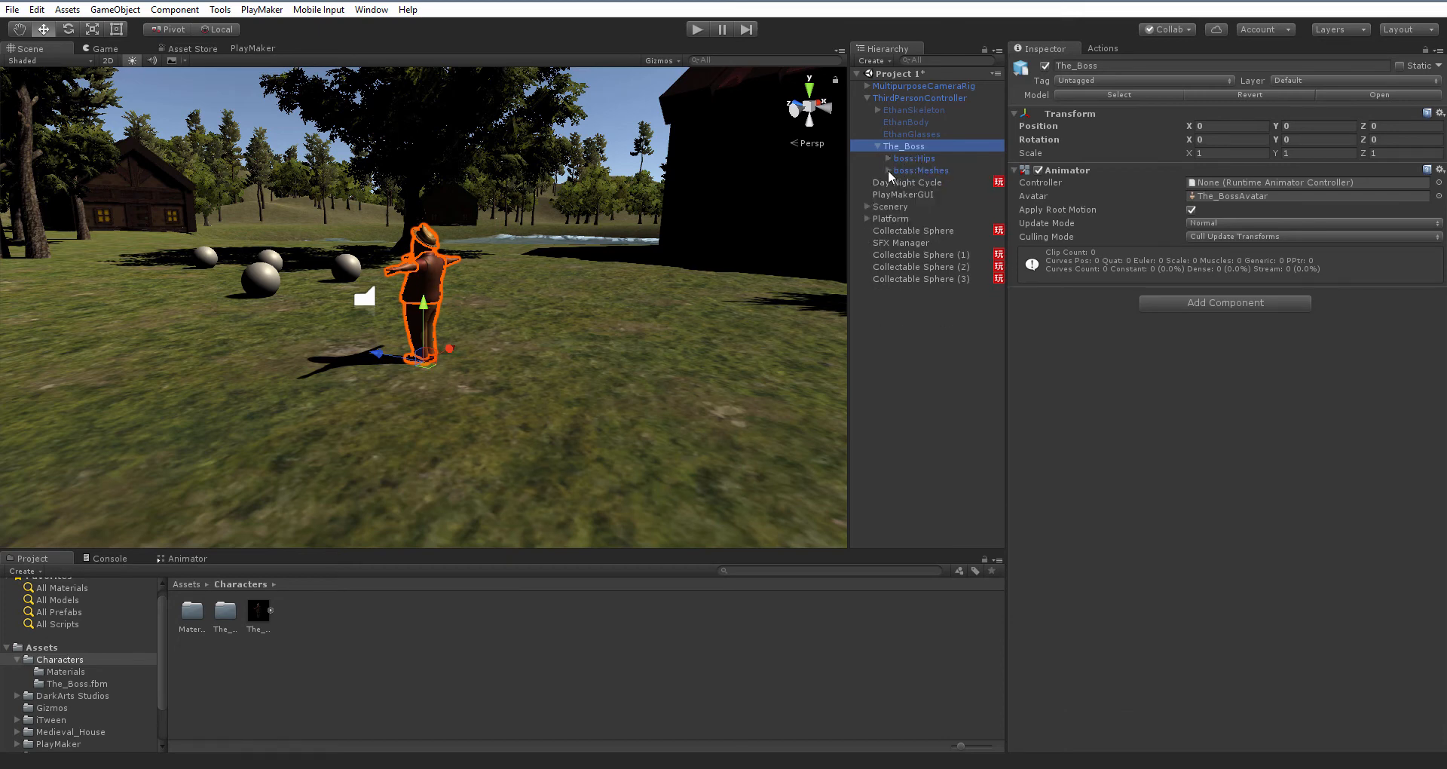
pyautogui.click(888, 171)
pyautogui.click(934, 181)
pyautogui.click(939, 195)
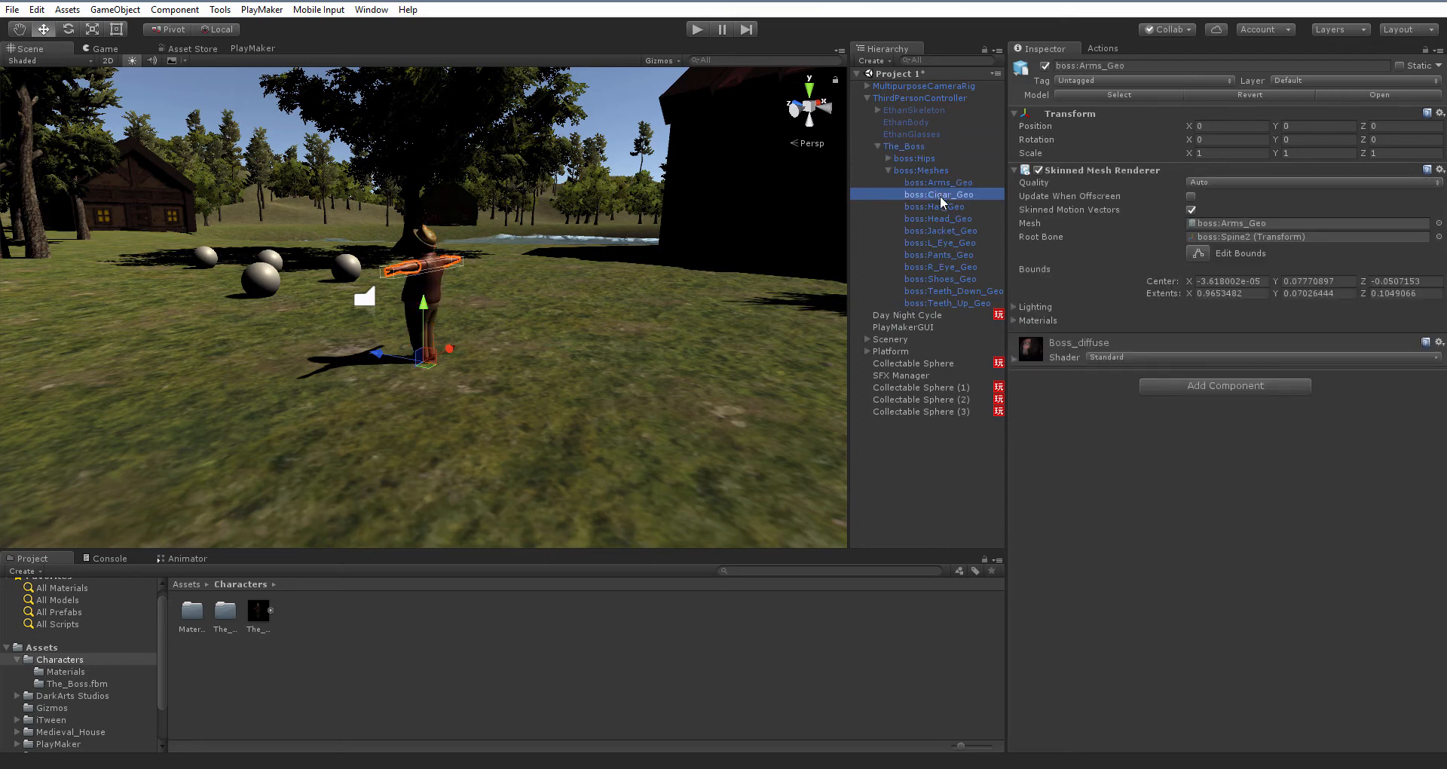
pyautogui.click(942, 231)
pyautogui.click(936, 277)
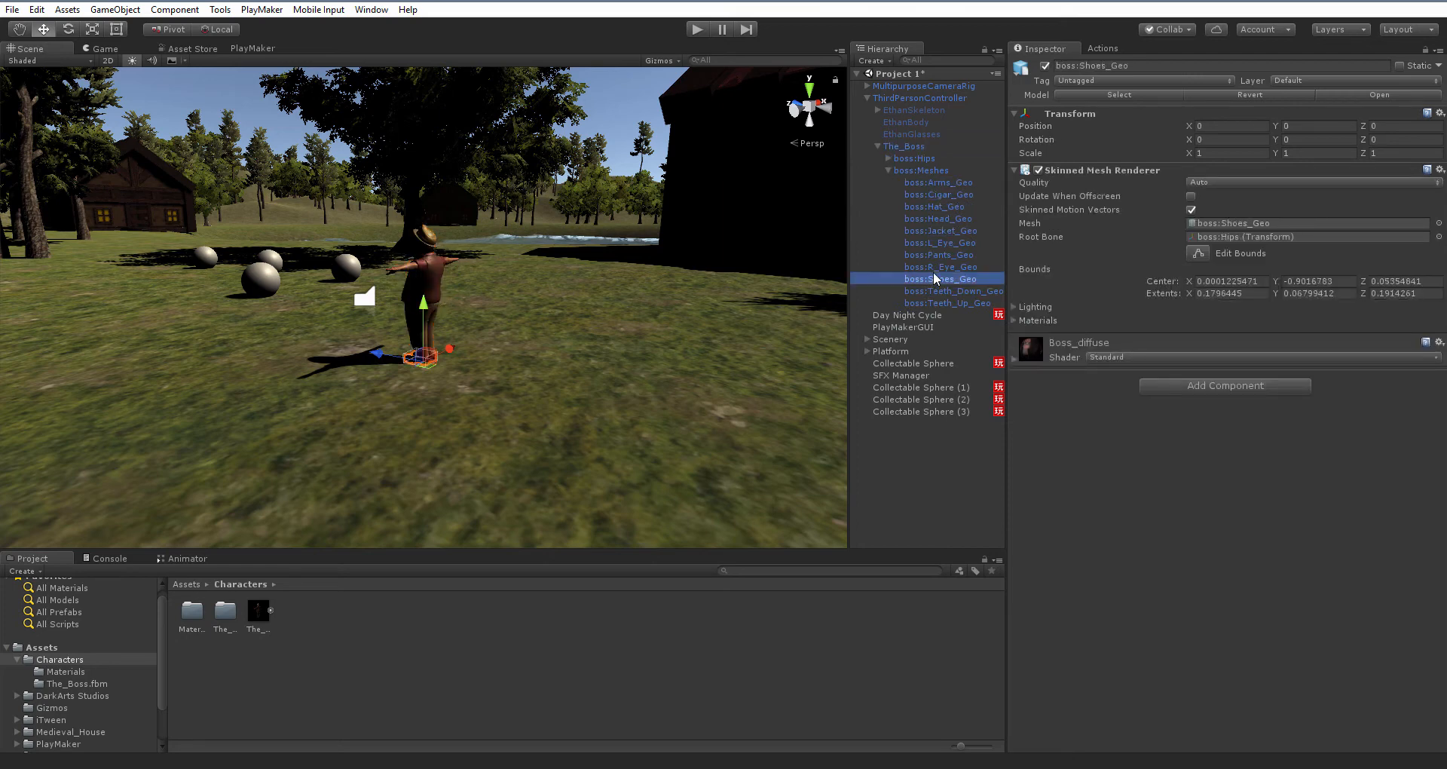
# Move boss:Hips and boss:Meshes out of The_Boss directly under ThirdPersonController, breaking the prefab instance
pyautogui.click(887, 170)
pyautogui.click(904, 172)
pyautogui.keyDown('ctrl'); pyautogui.click(906, 158); pyautogui.keyUp('ctrl')
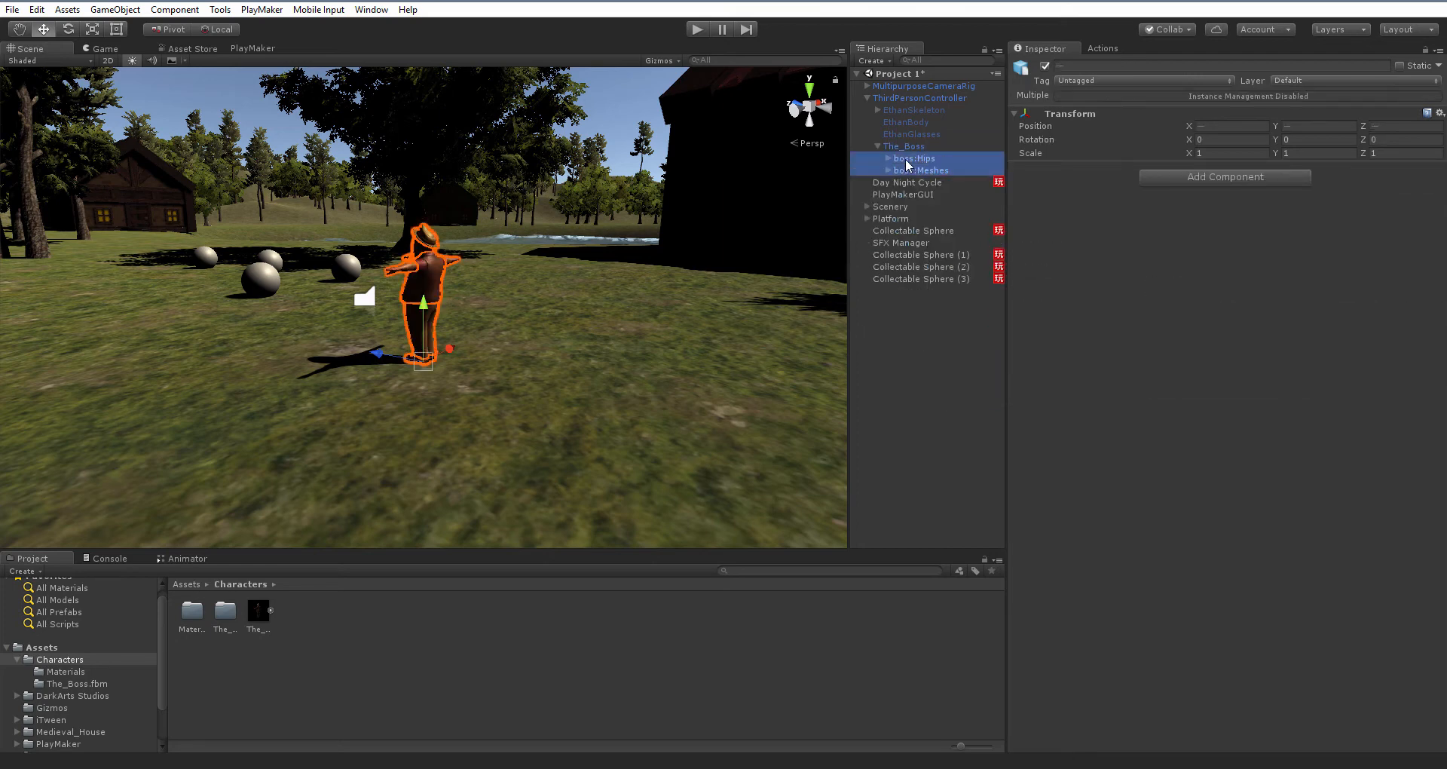
pyautogui.moveTo(906, 158); pyautogui.dragTo(901, 96)
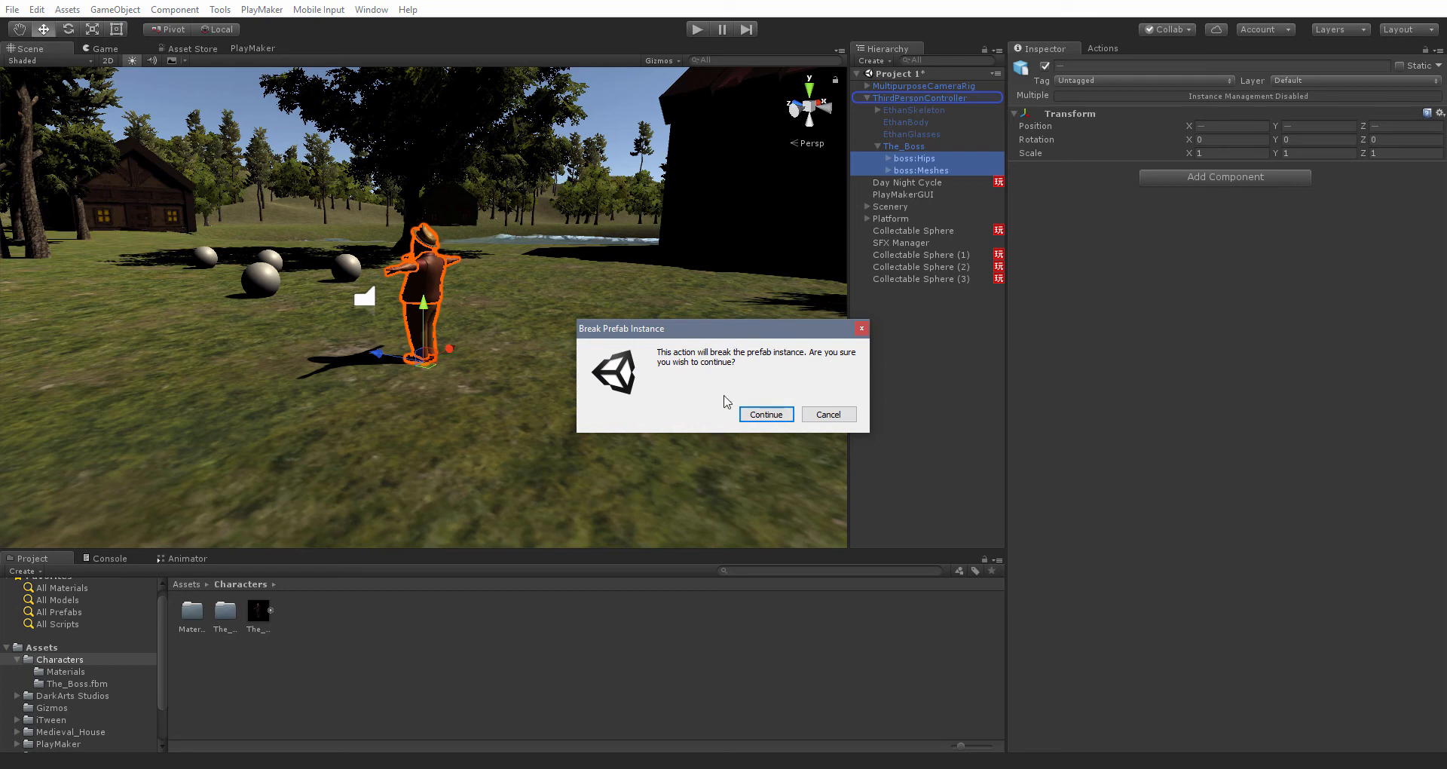
pyautogui.click(765, 415)
pyautogui.moveTo(930, 152); pyautogui.dragTo(911, 108)
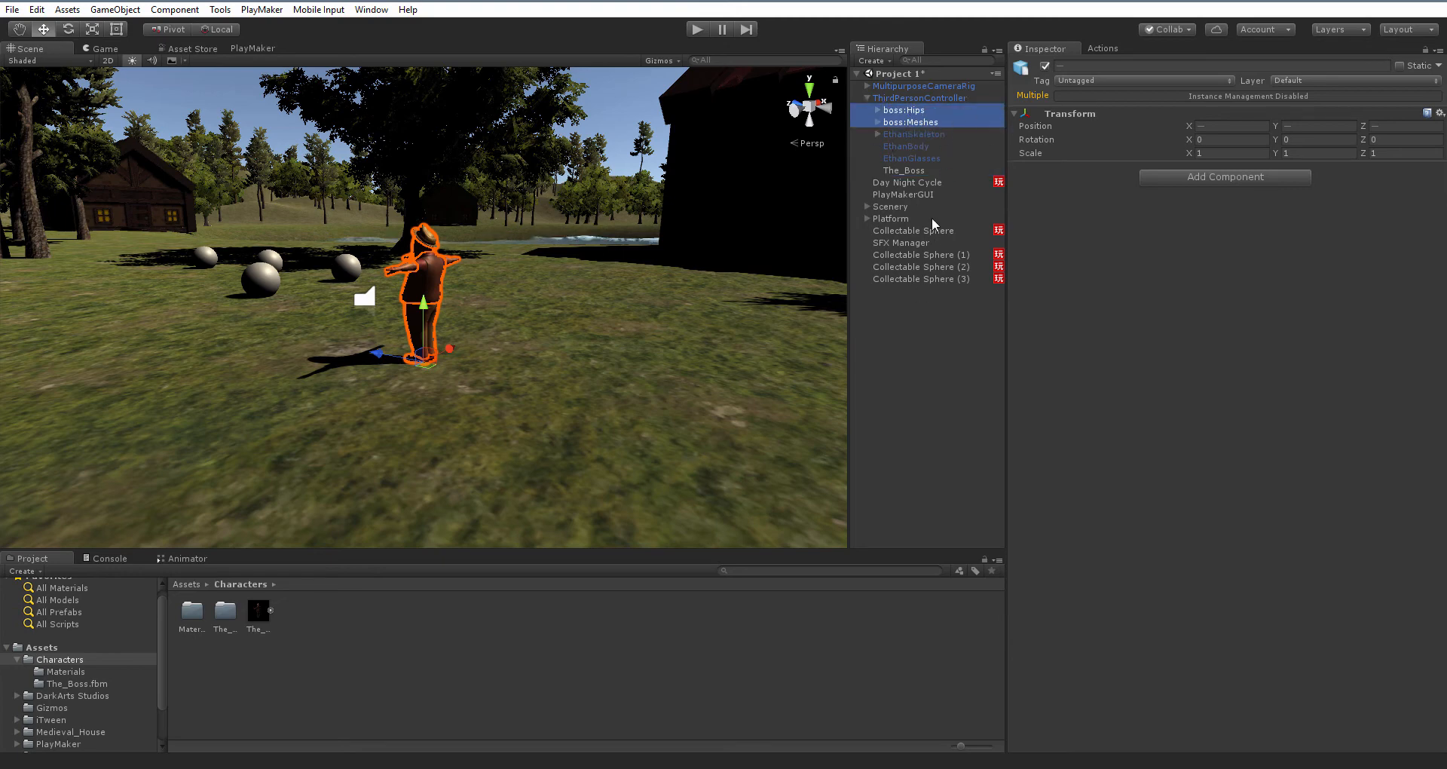
# Delete the now-empty The_Boss object from the hierarchy
pyautogui.click(912, 170)
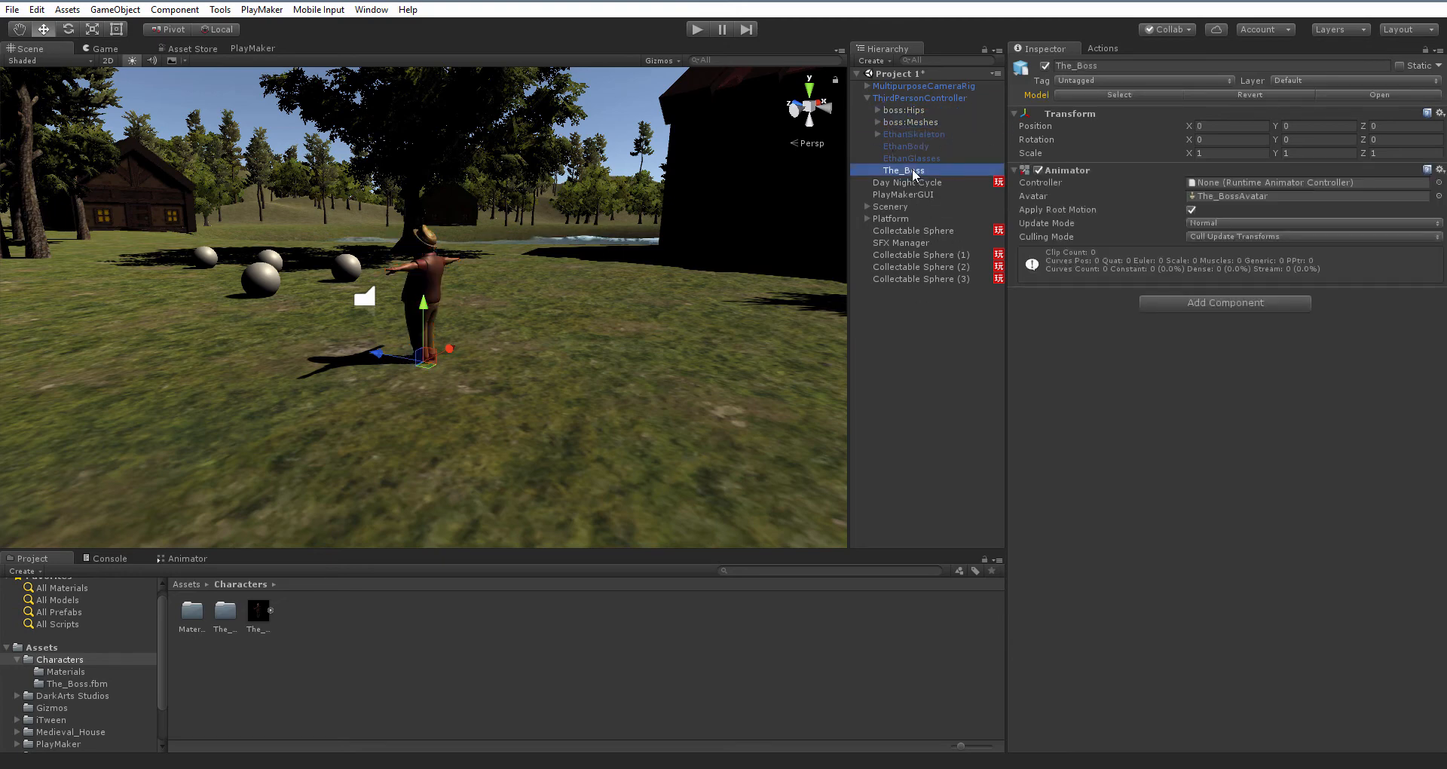
pyautogui.press('Delete')
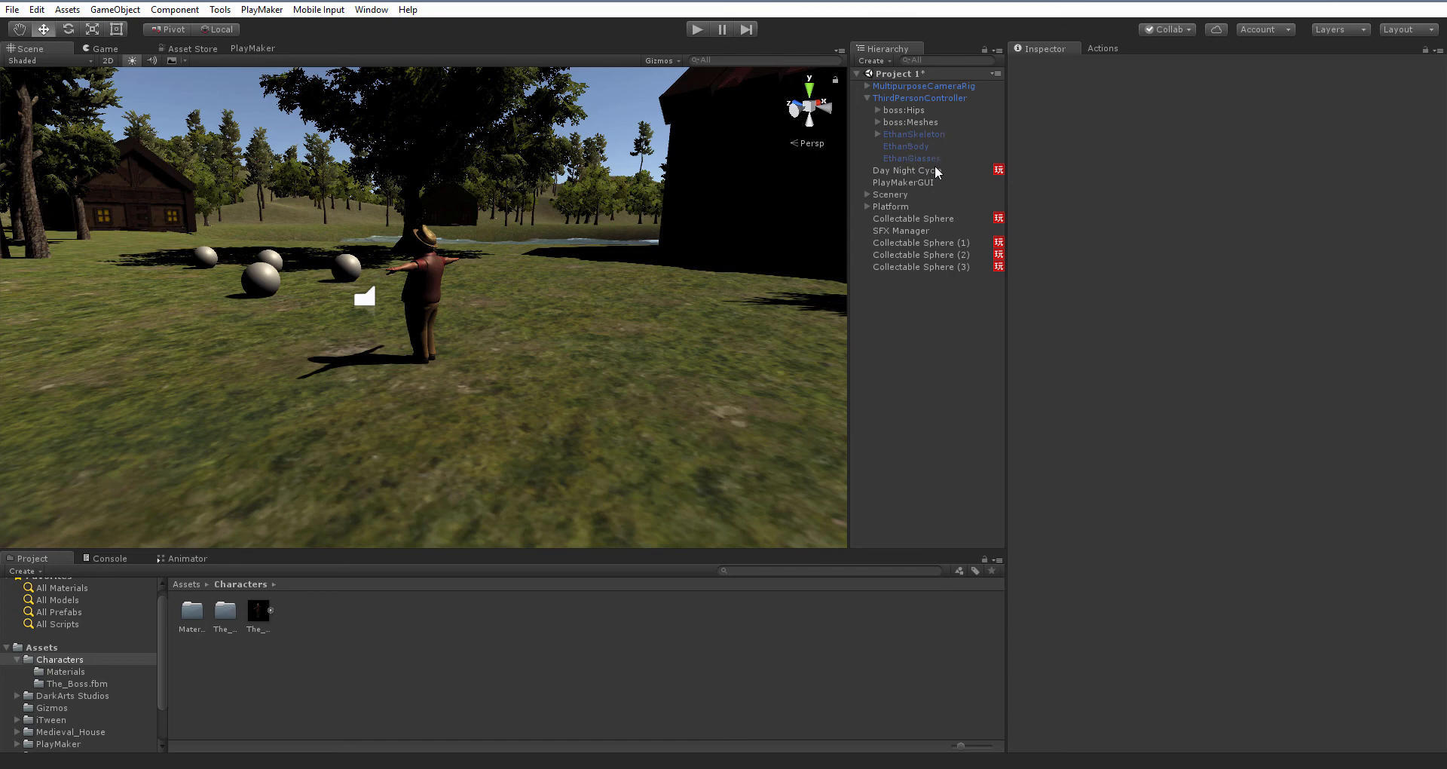
# Assign The_BossAvatar from The_Boss model asset as the Avatar of ThirdPersonController's Animator
pyautogui.click(915, 99)
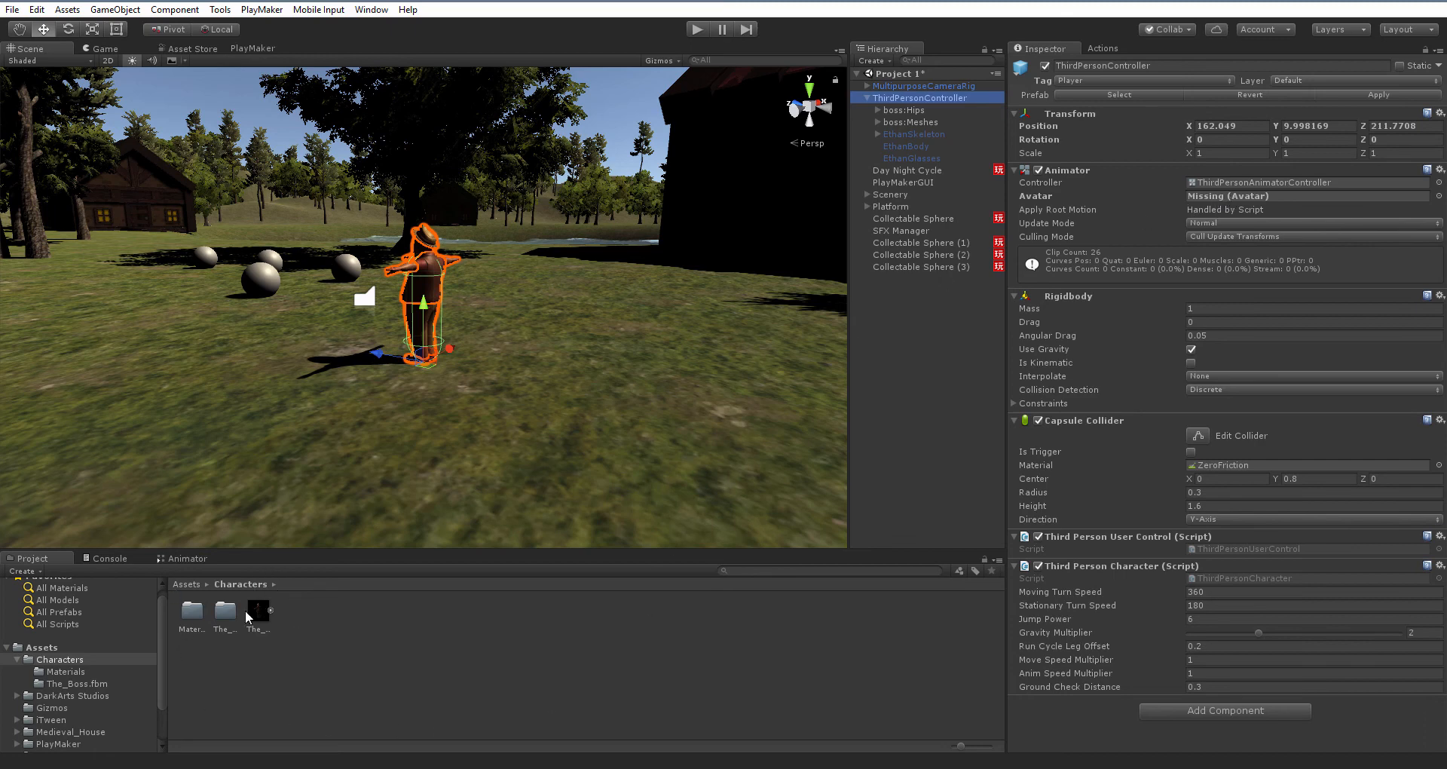
pyautogui.click(271, 613)
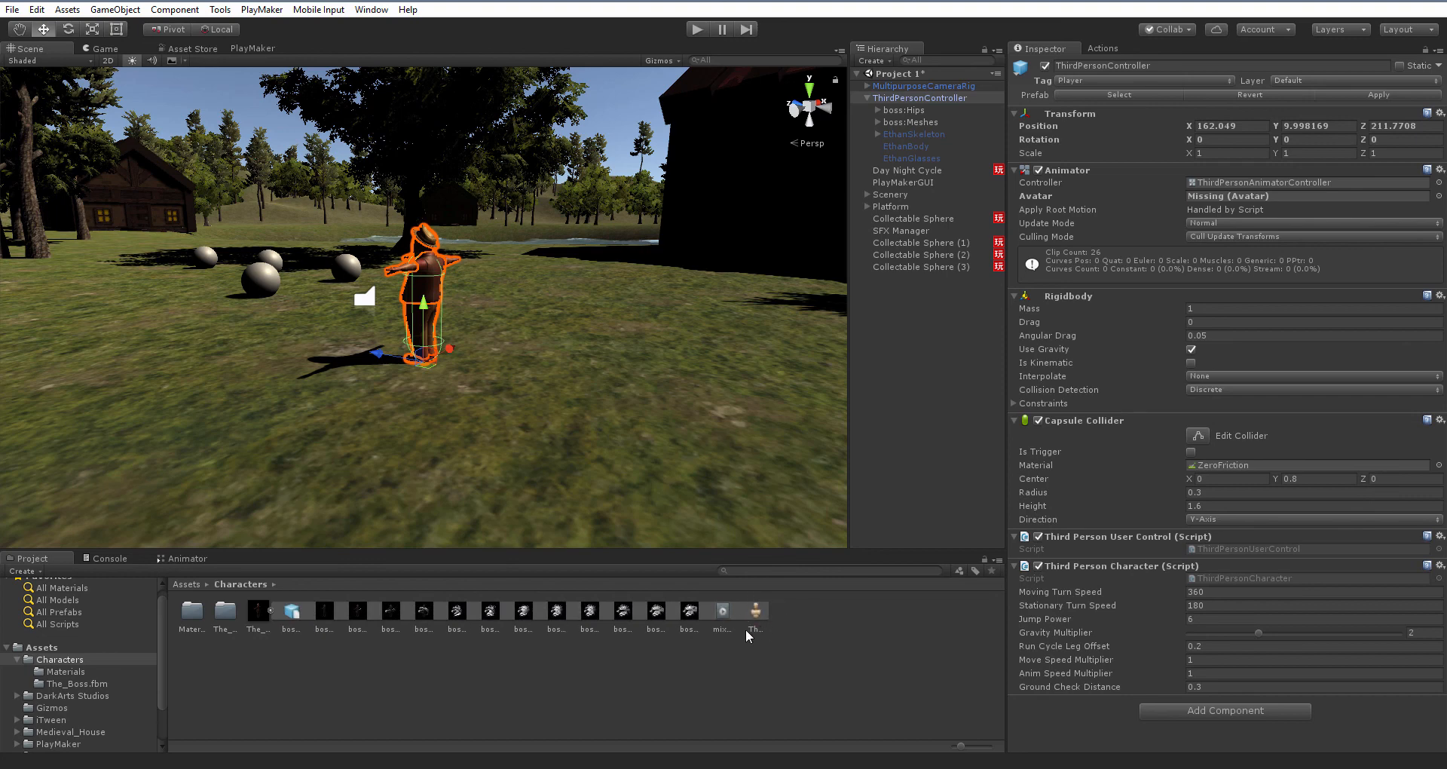
pyautogui.moveTo(759, 612); pyautogui.dragTo(1252, 200)
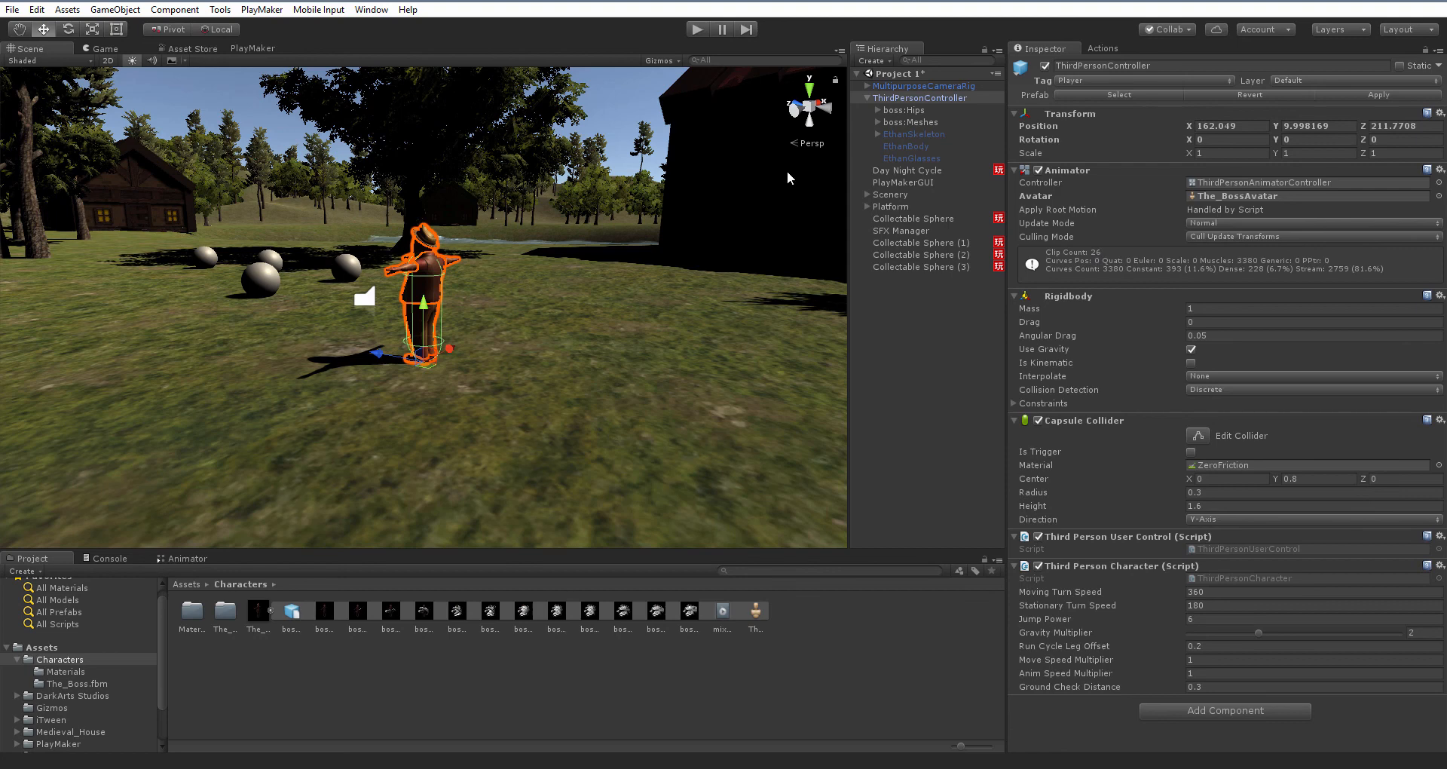
# Enter Play mode and walk the character forward, backward and sideways to test the new model's animations
pyautogui.click(698, 29)
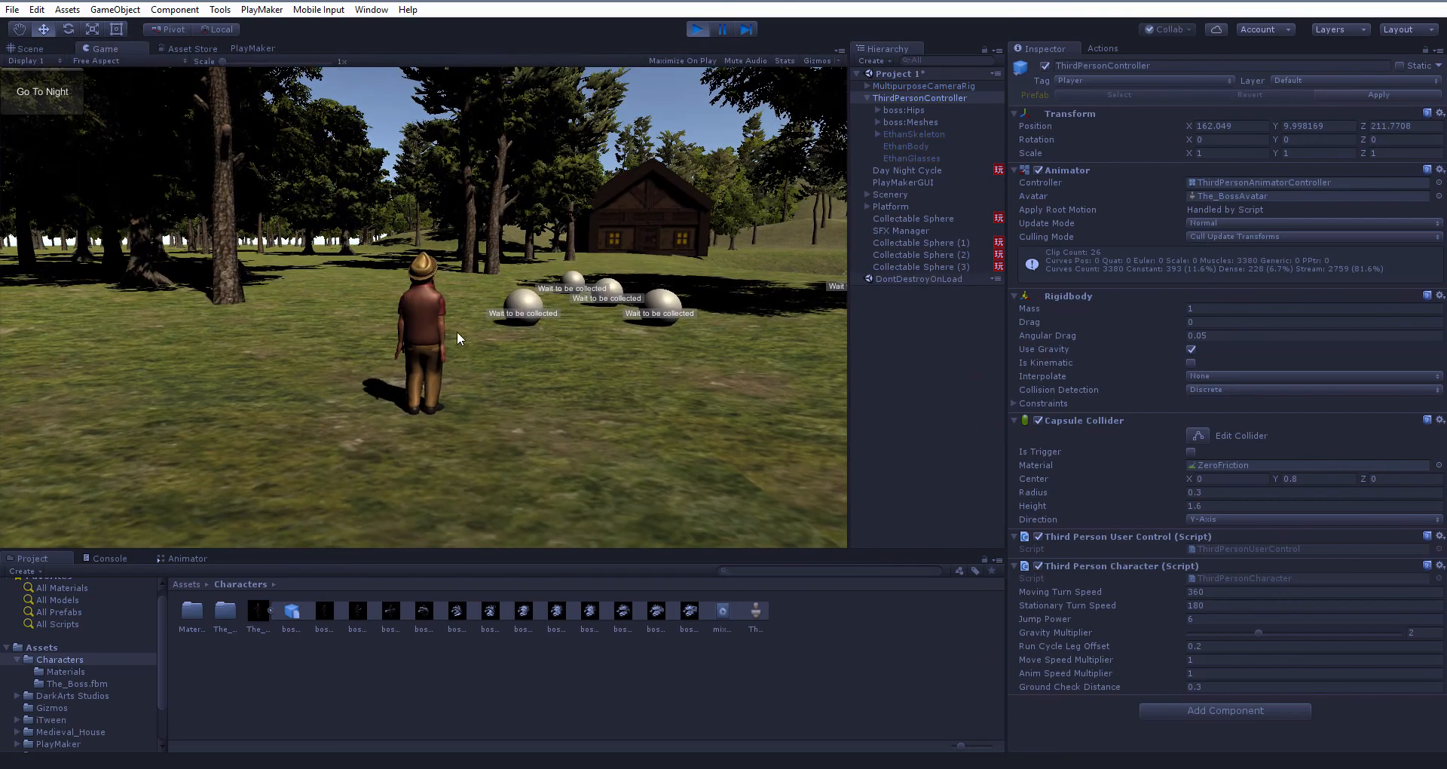
pyautogui.press('w')
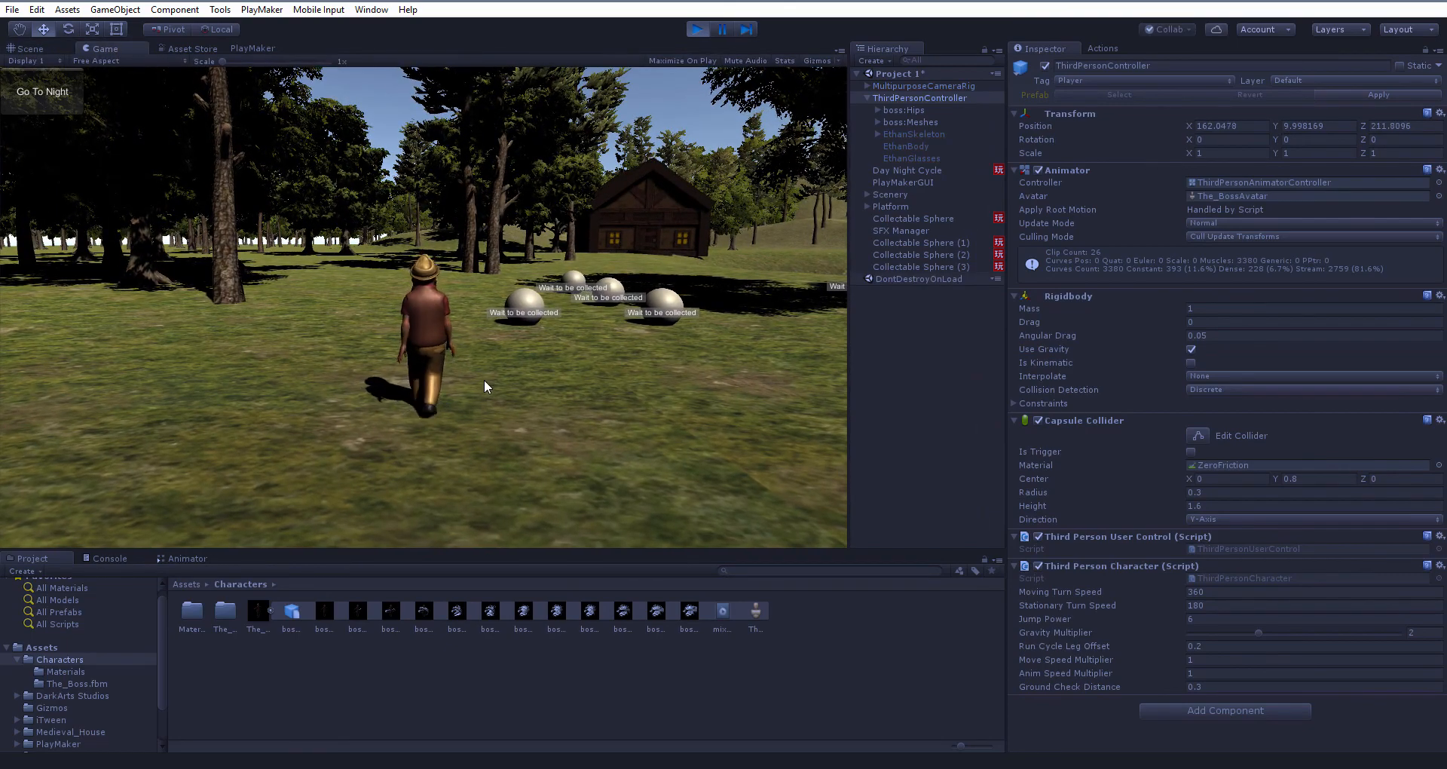
pyautogui.press('s')
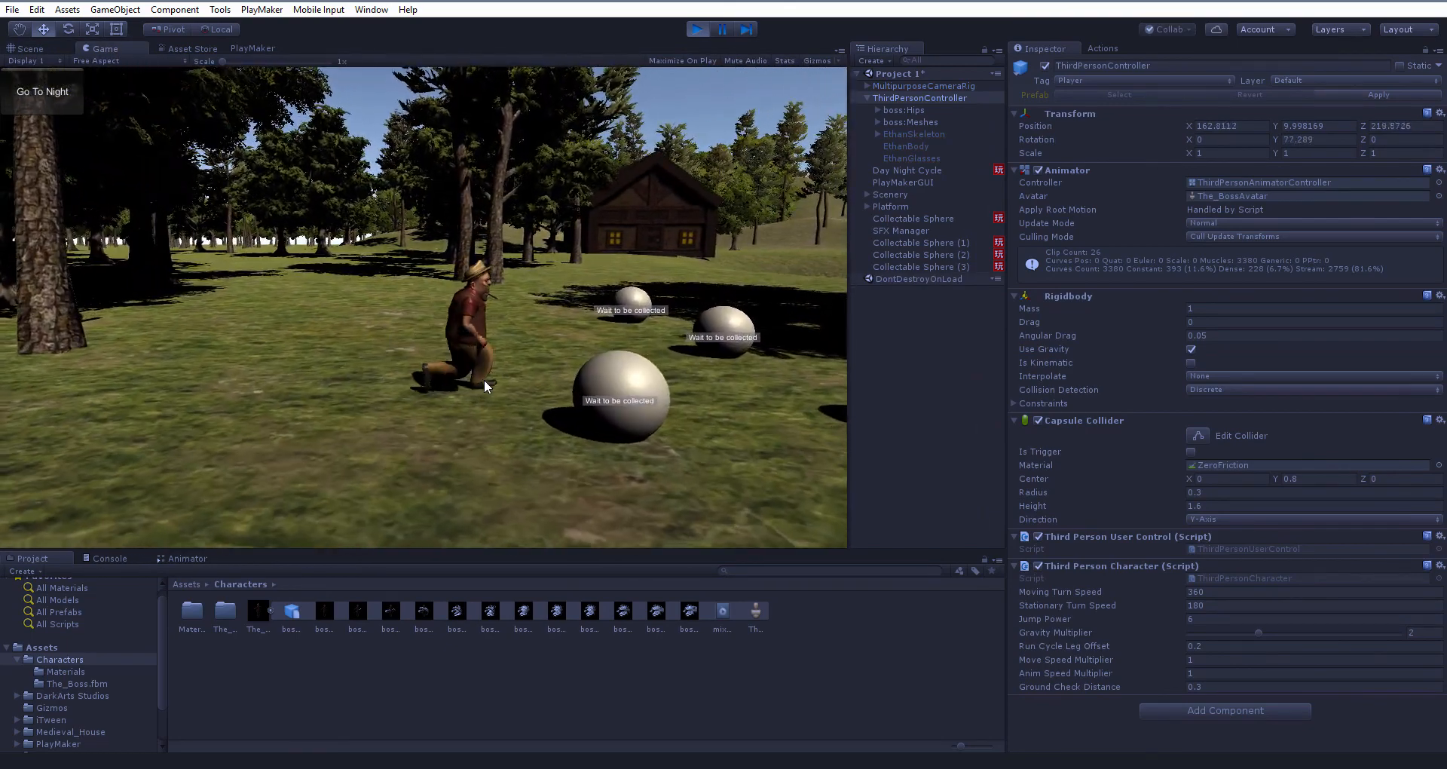
pyautogui.press('w')
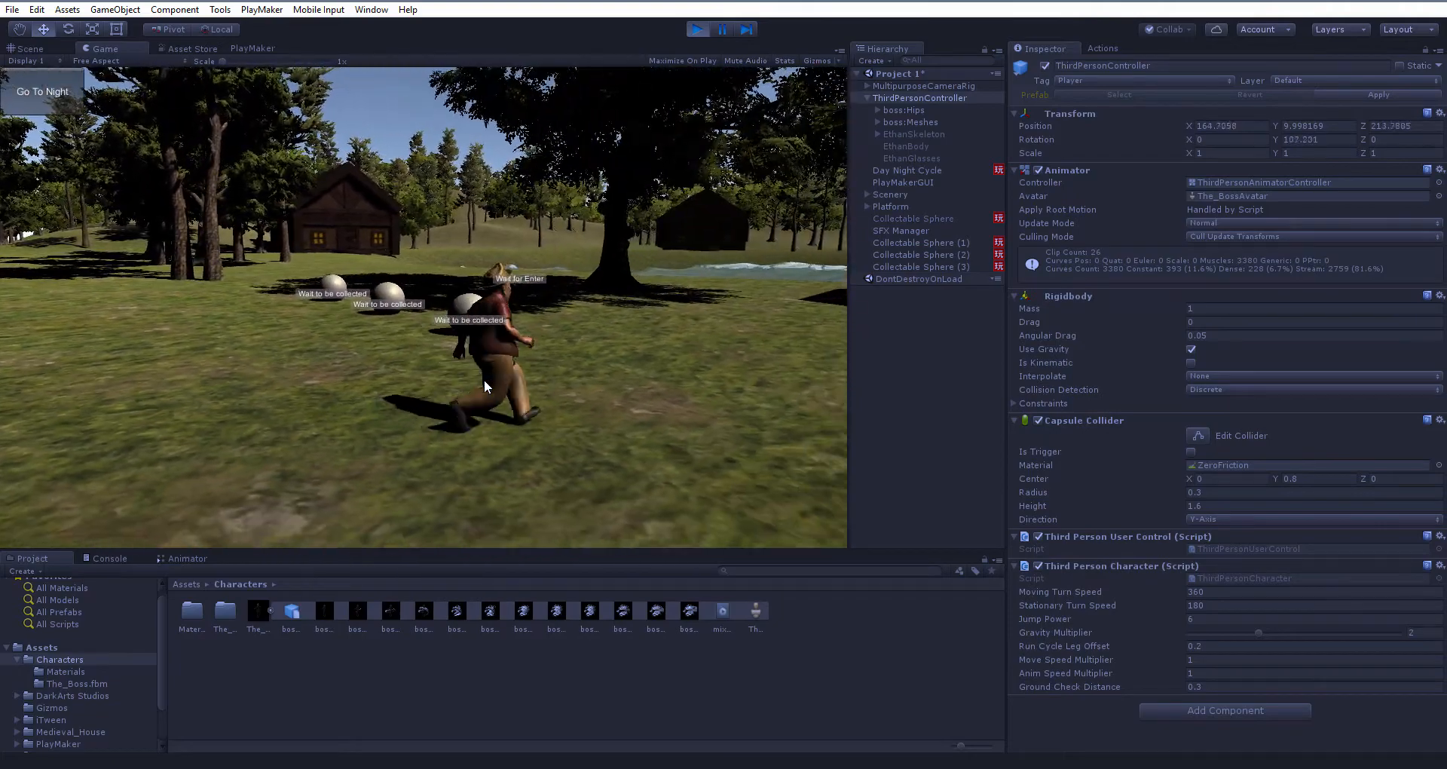
pyautogui.press('w')
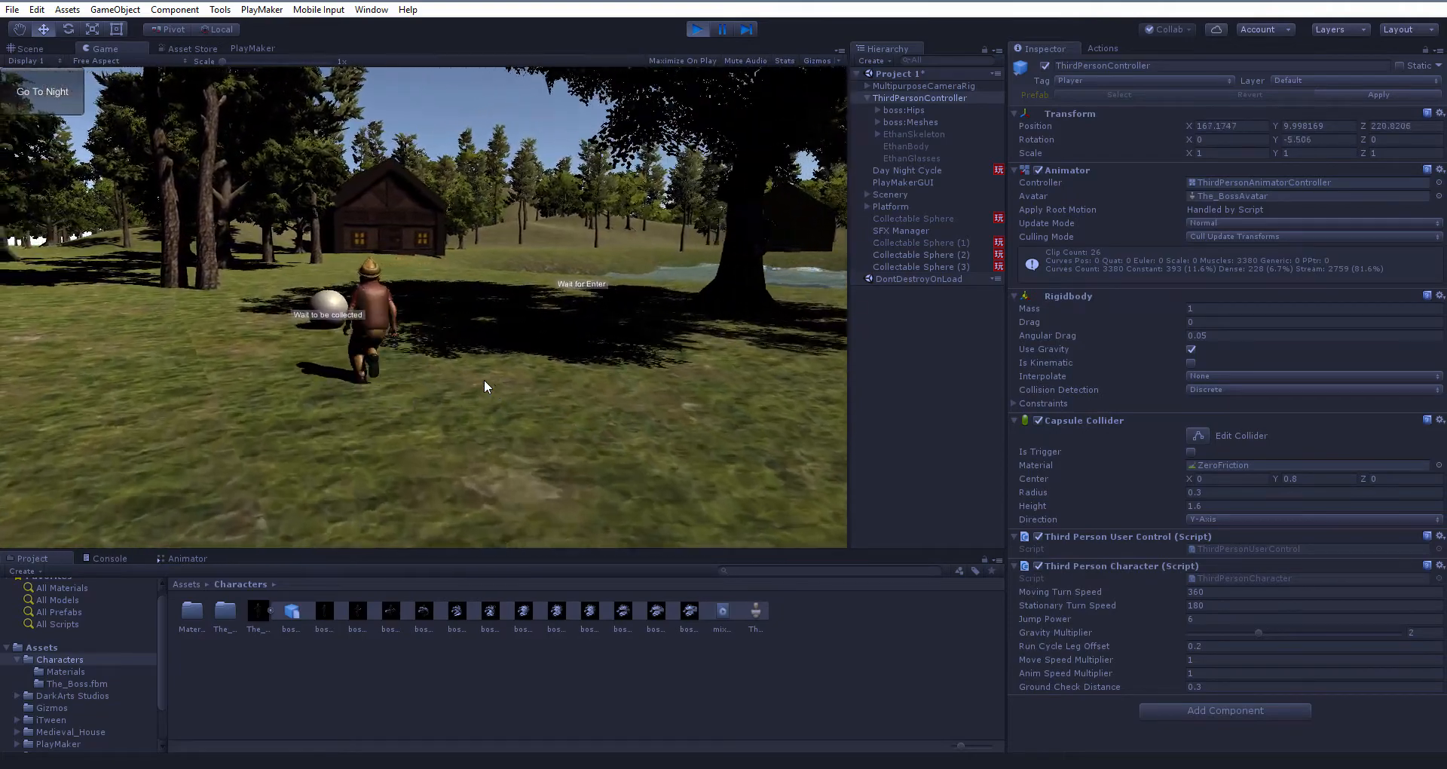
pyautogui.press('w')
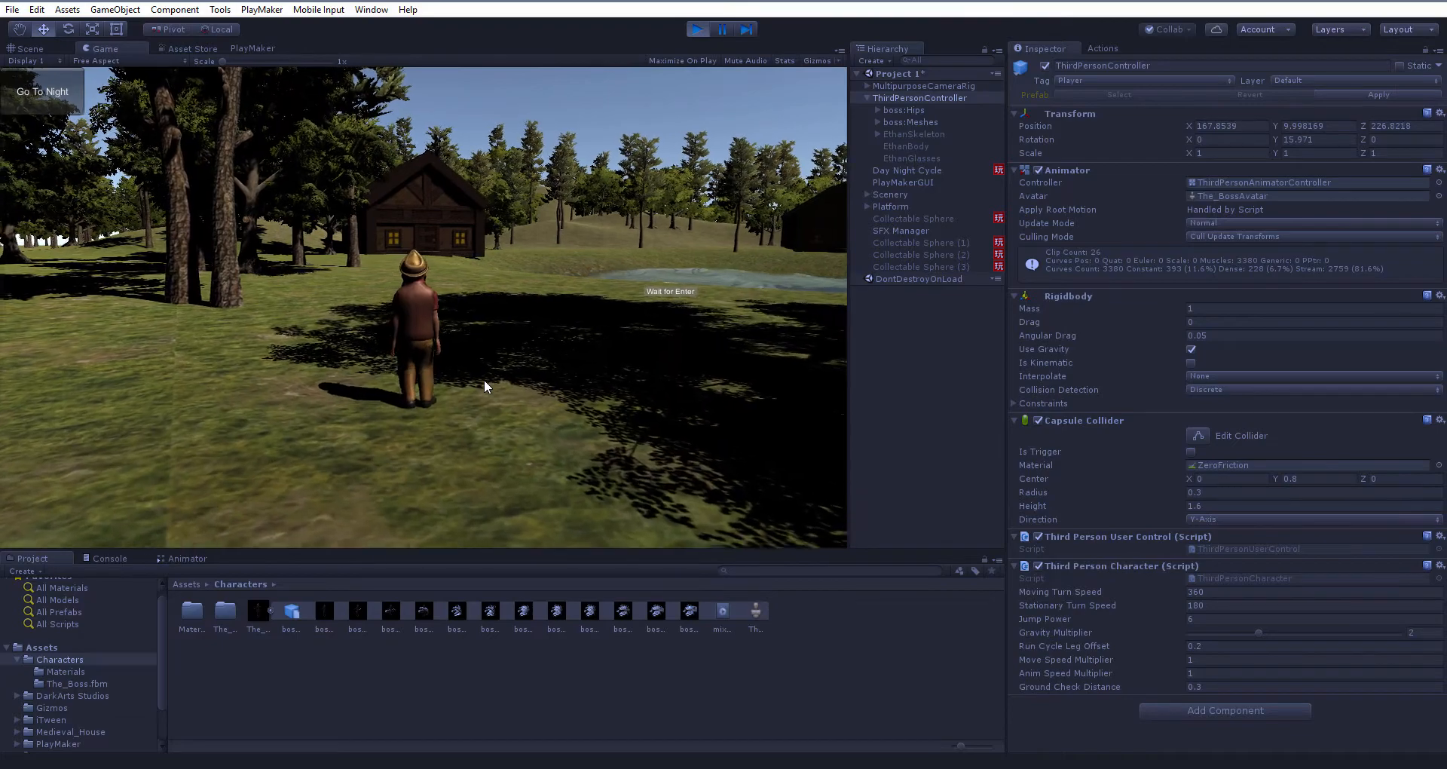
pyautogui.press('s')
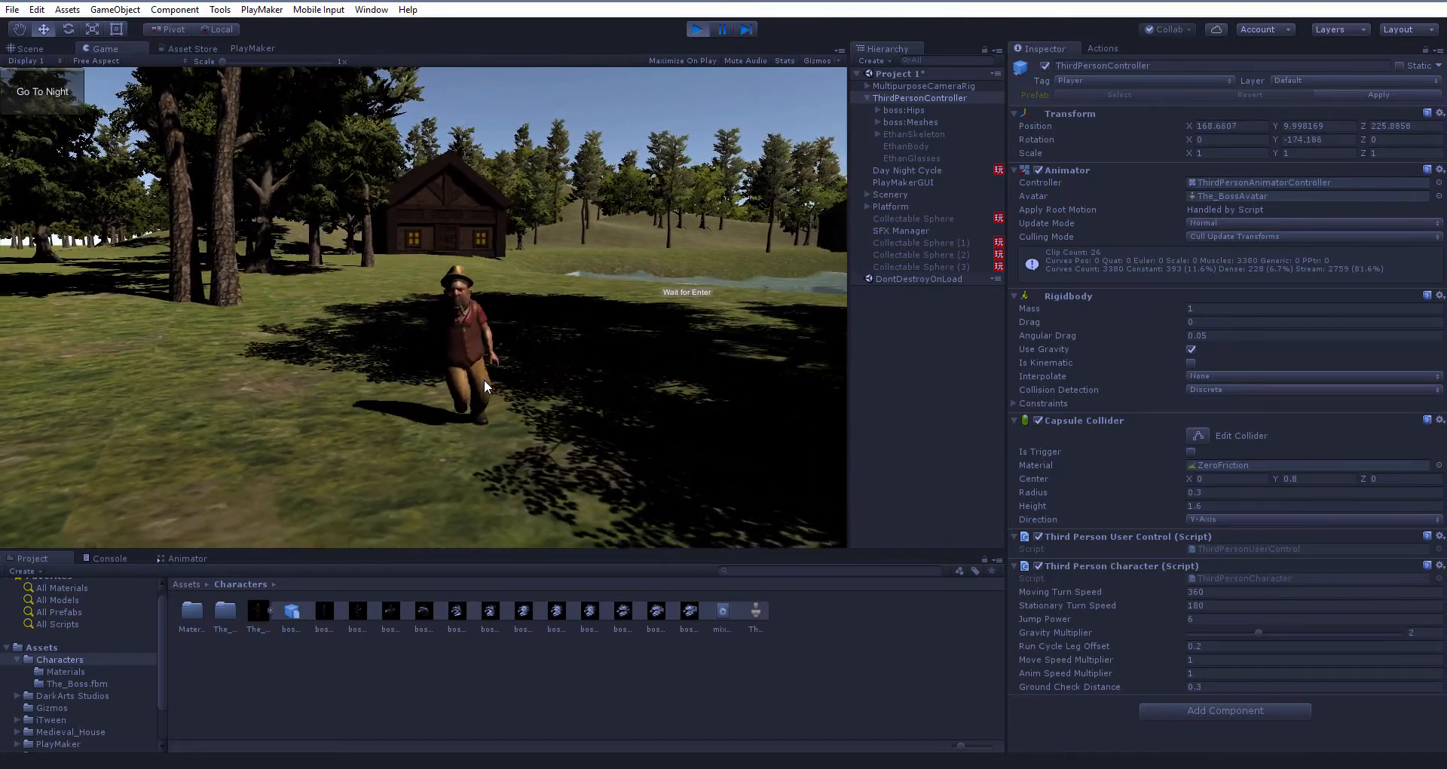
pyautogui.press('a')
pyautogui.press('s')
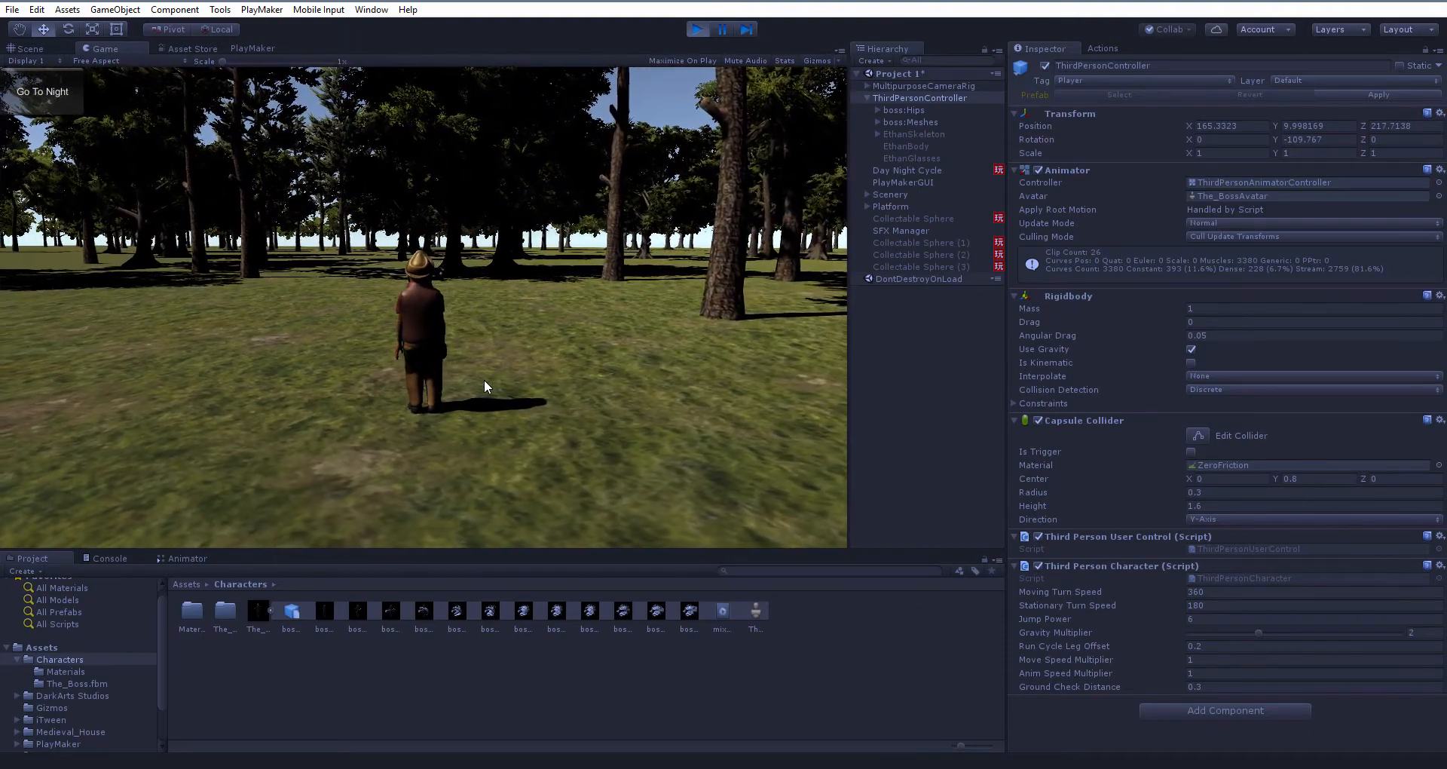
pyautogui.press('w')
pyautogui.press('a')
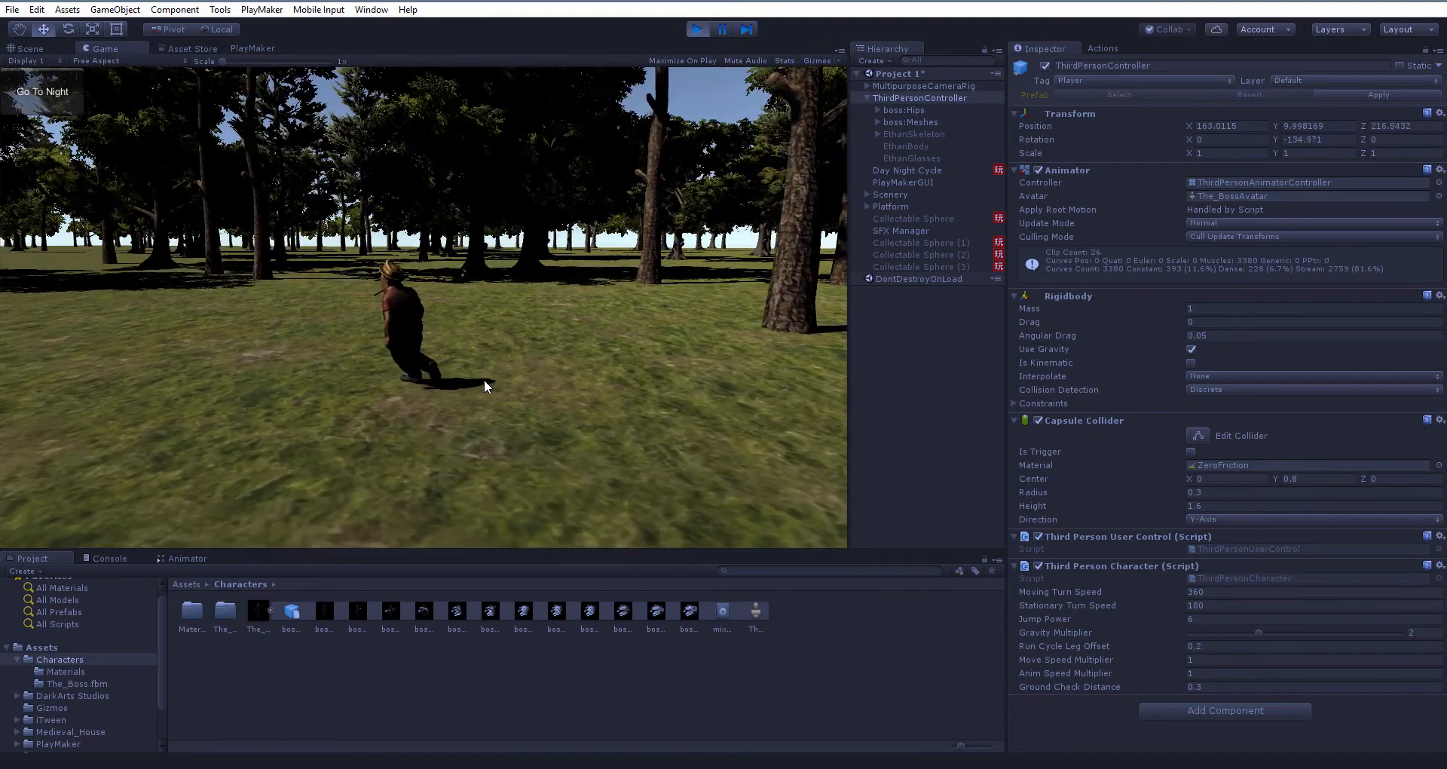
pyautogui.press('d')
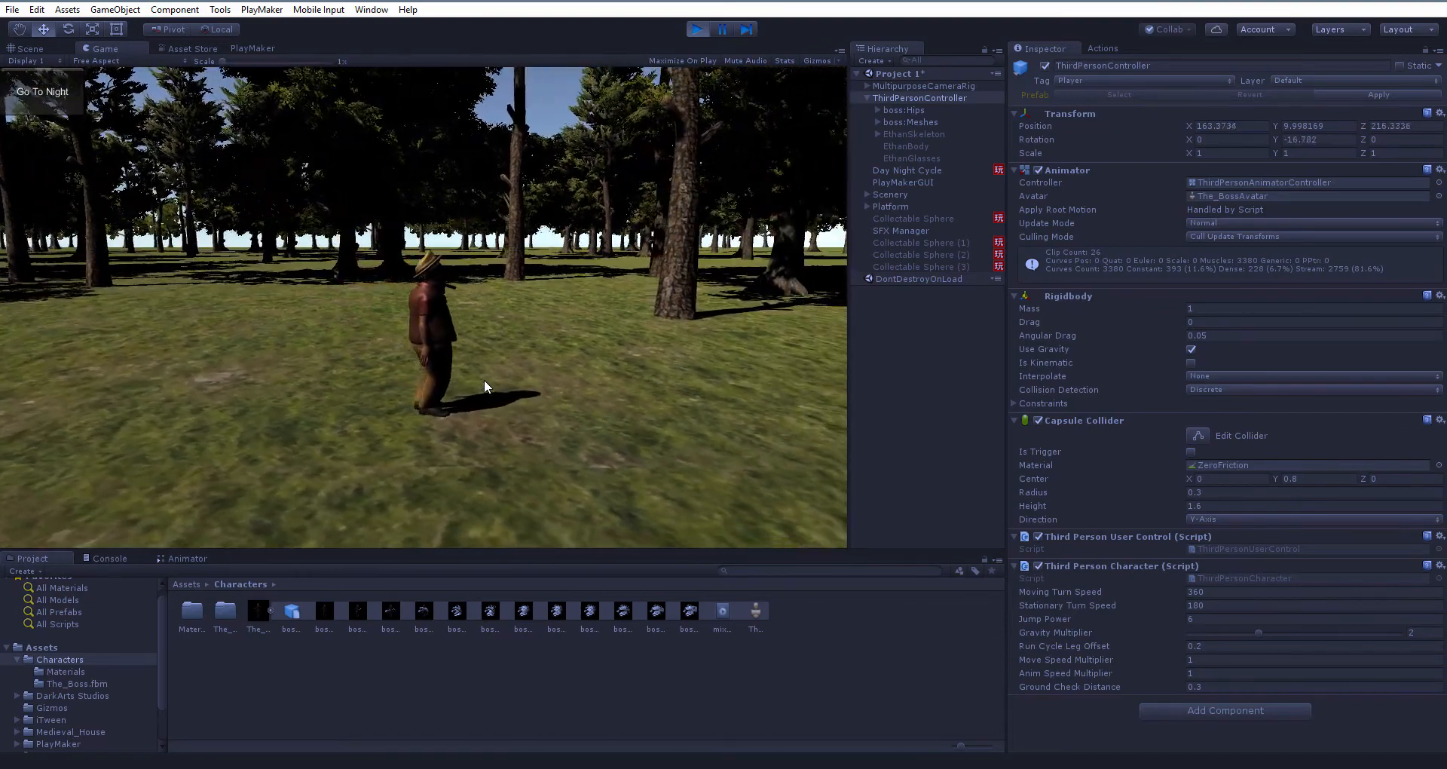